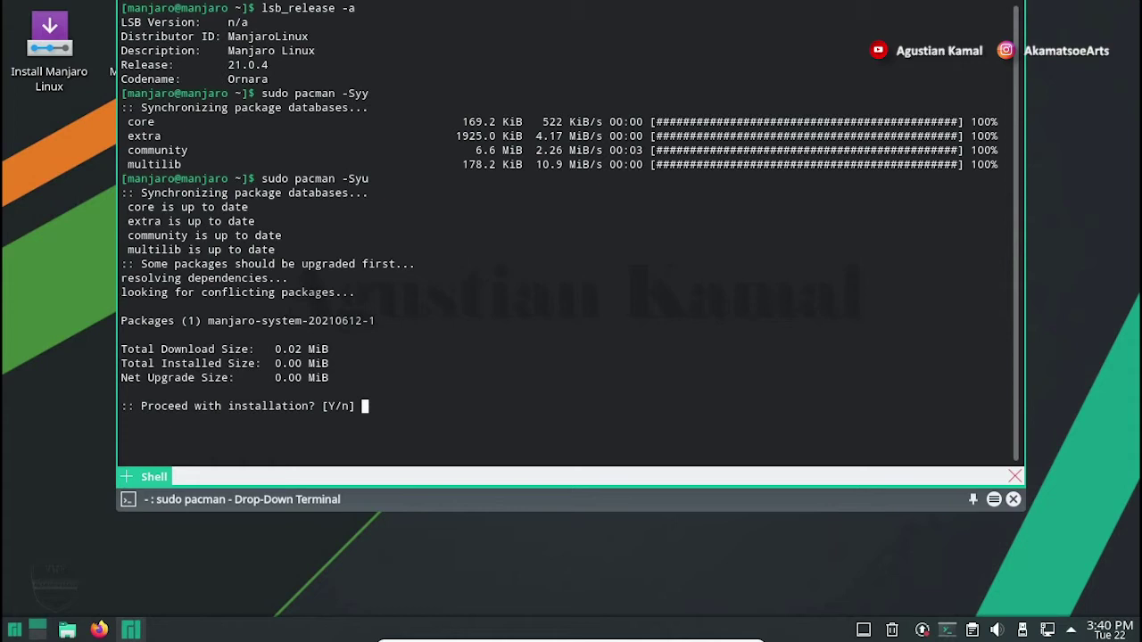
Approve the manjaro-system upgrade, answering n to both libcanberra-pulse replacements and y to replacing qca with extra/qca-qt5
type("y")
key("Return")
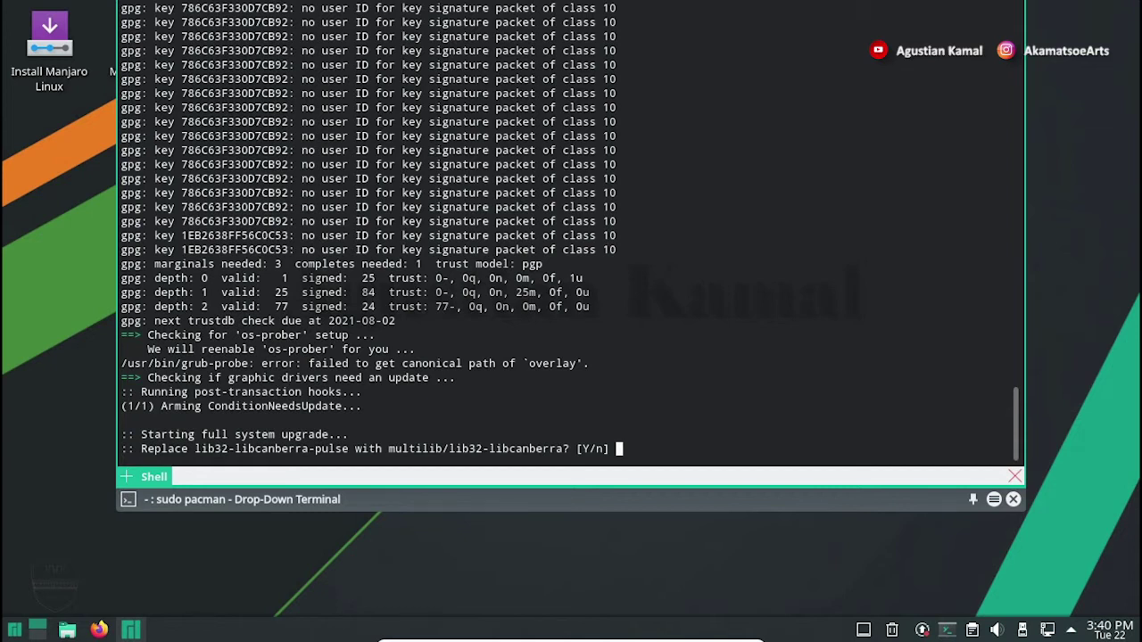
type("n")
key("Return")
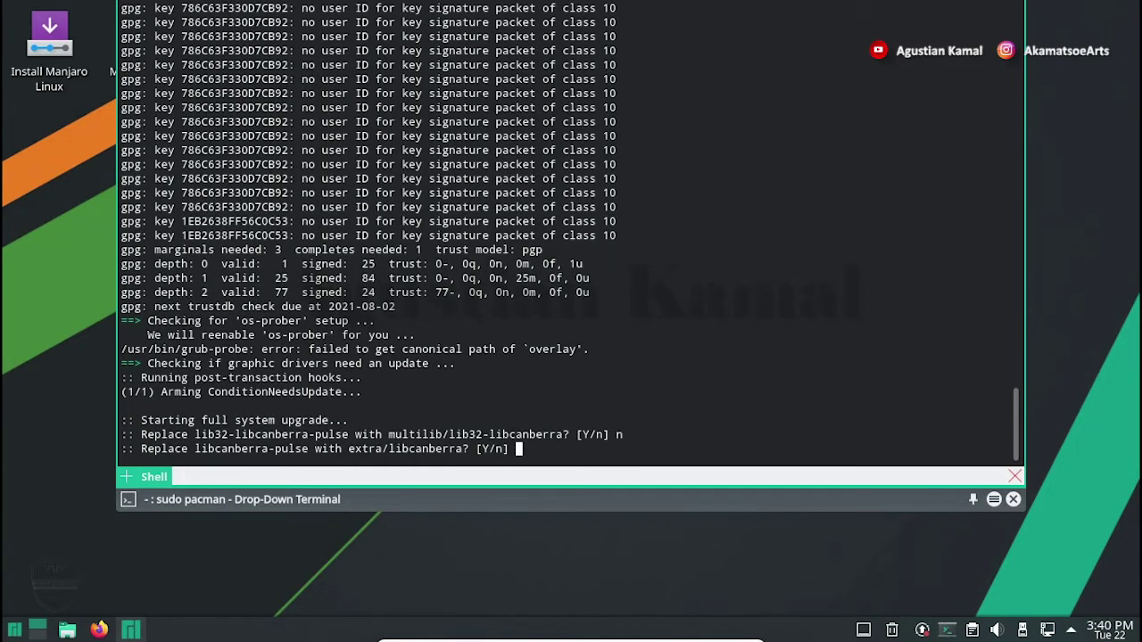
type("n")
key("Return")
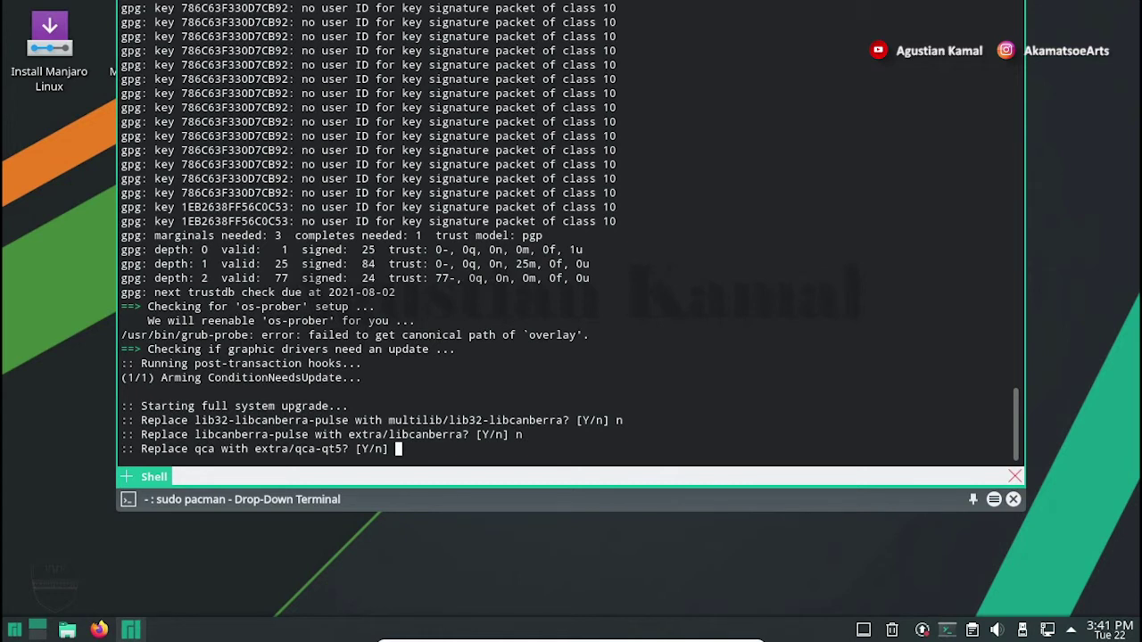
type("y")
key("Return")
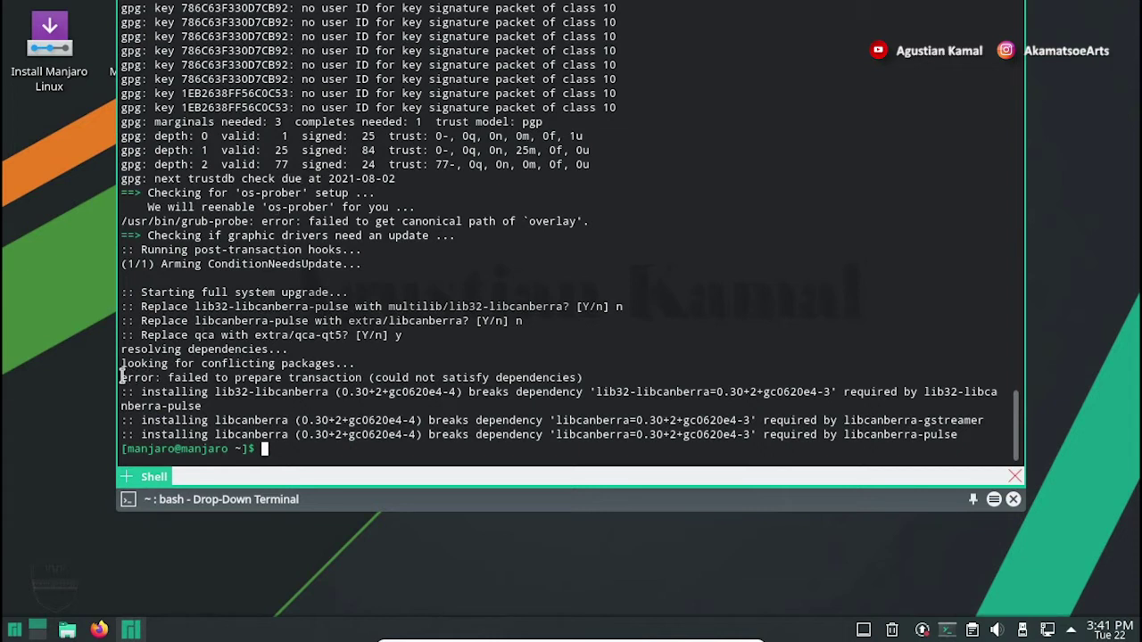
left_click_drag(122, 376, 661, 371)
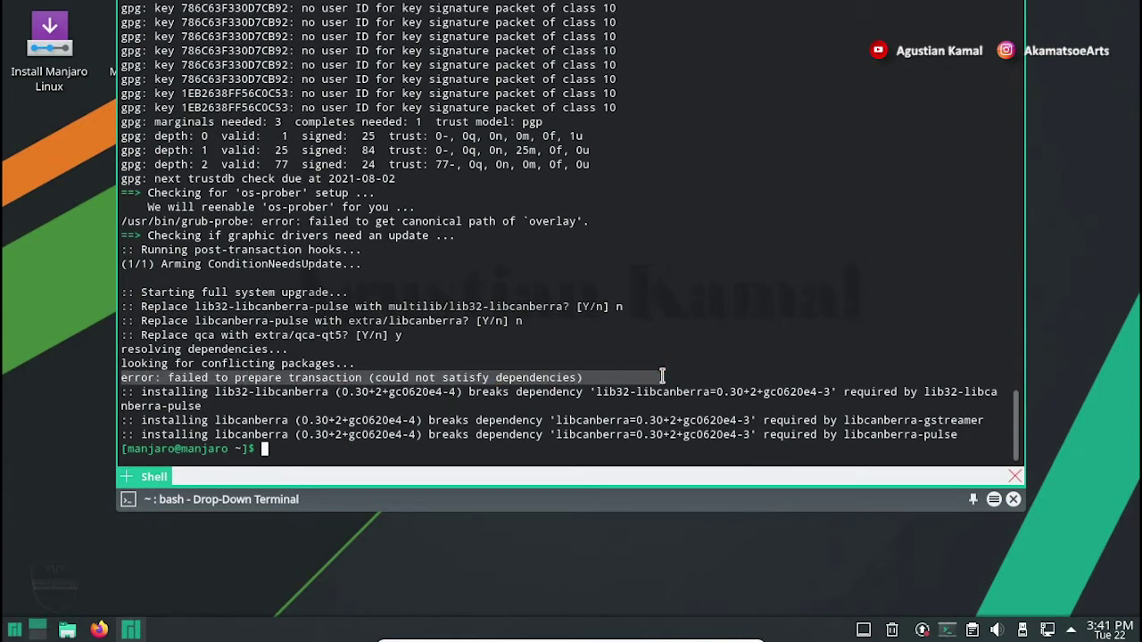
left_click(609, 446)
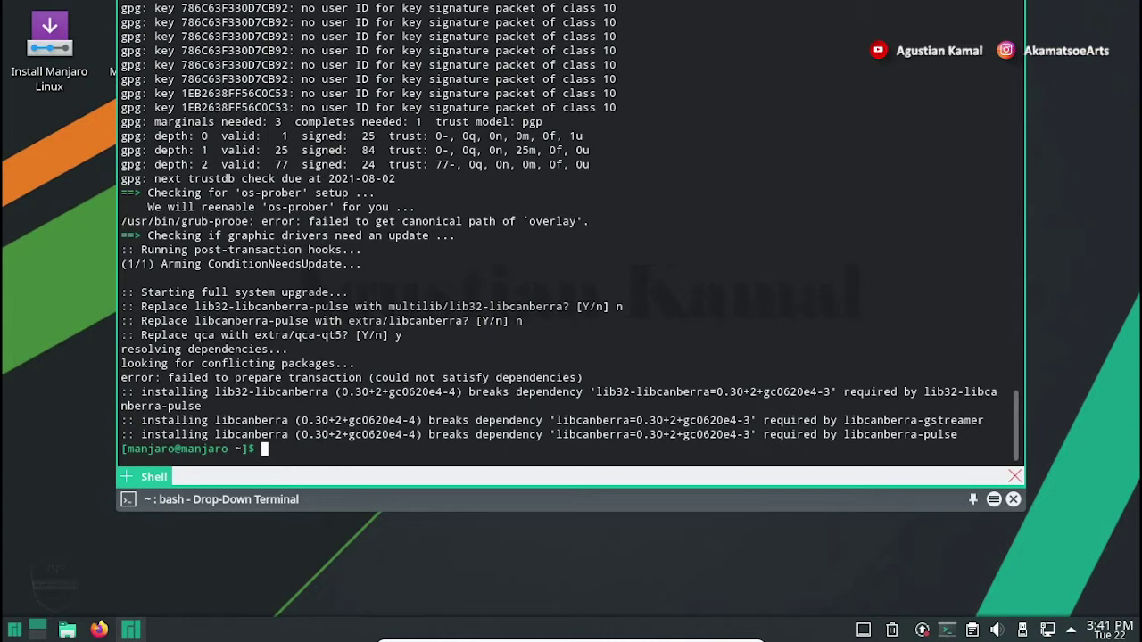
Remove libcanberra, lib32-libcanberra and libcanberra-pulse without dependency checks using sudo pacman -Rdd, and approve the removal
type("sudo pacman ")
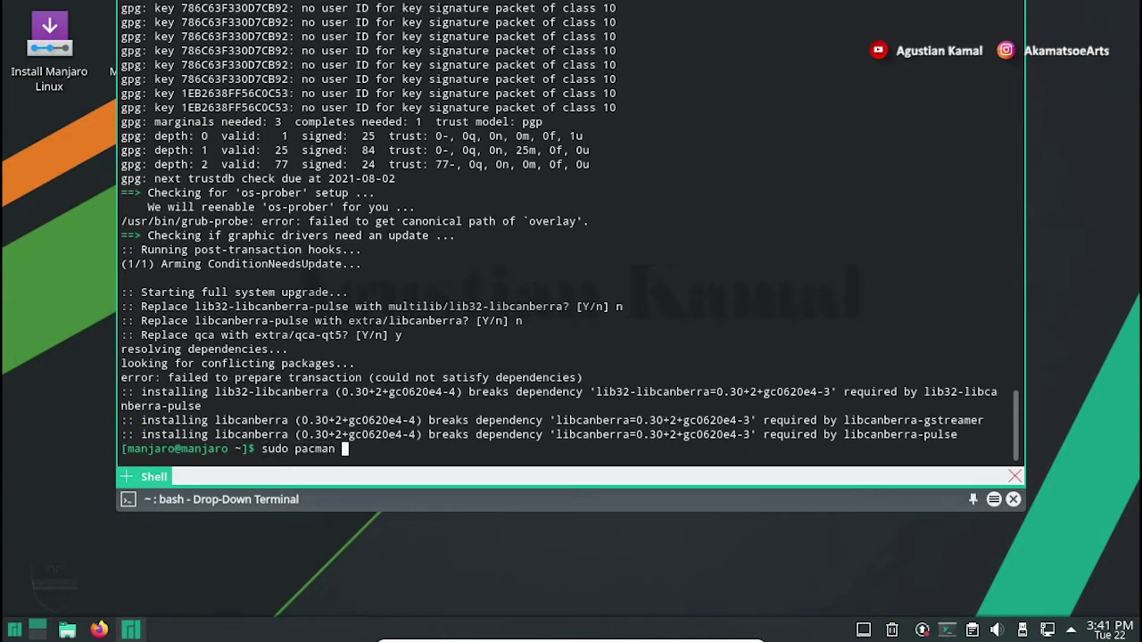
type("-Rdd")
type("libcanbv")
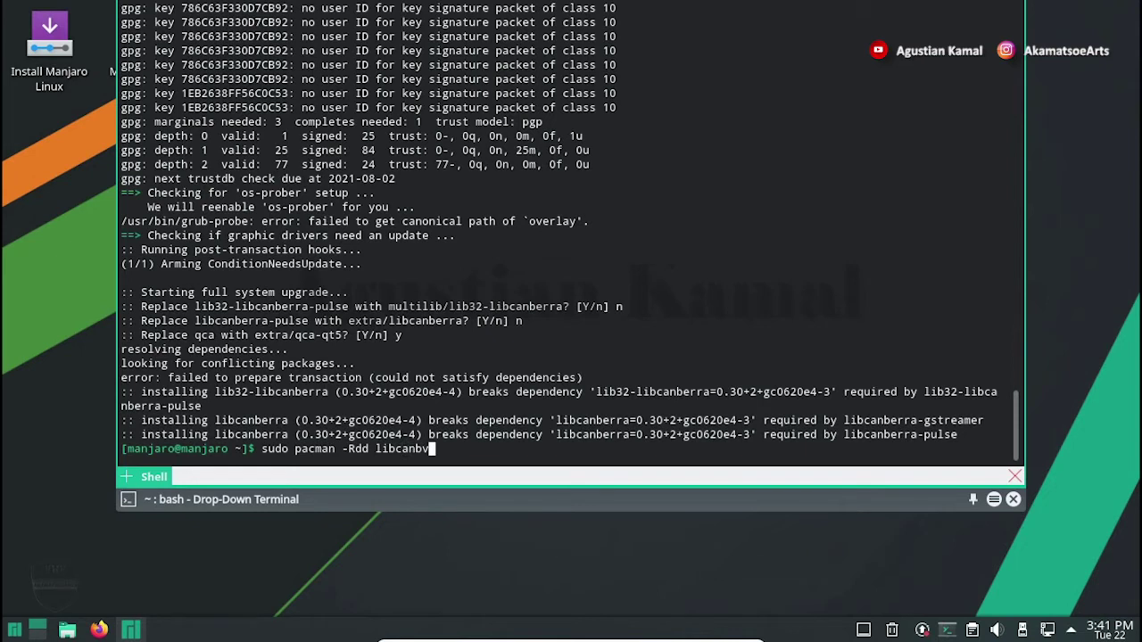
key("BackSpace")
type("erra lib32-libcam")
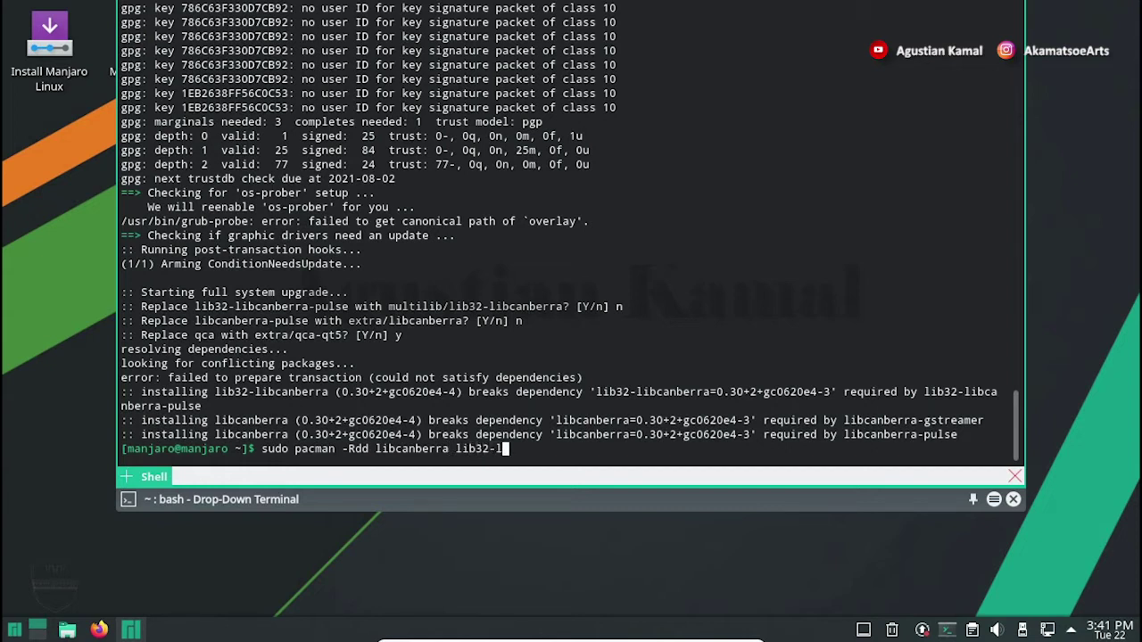
key("BackSpace")
type("nberra")
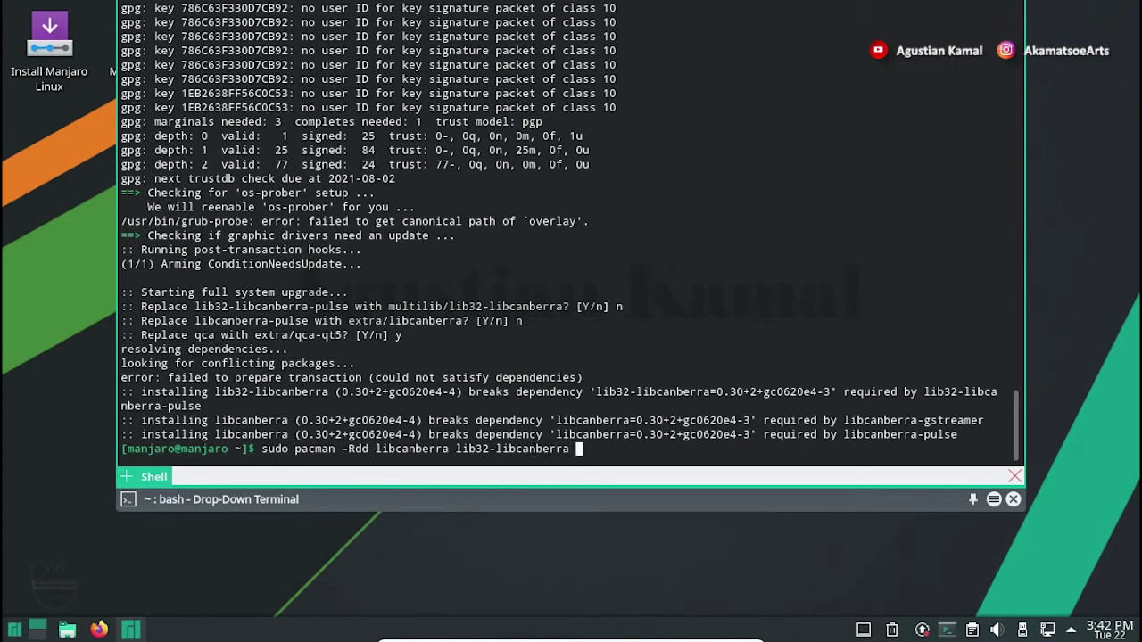
type(" libcanberra")
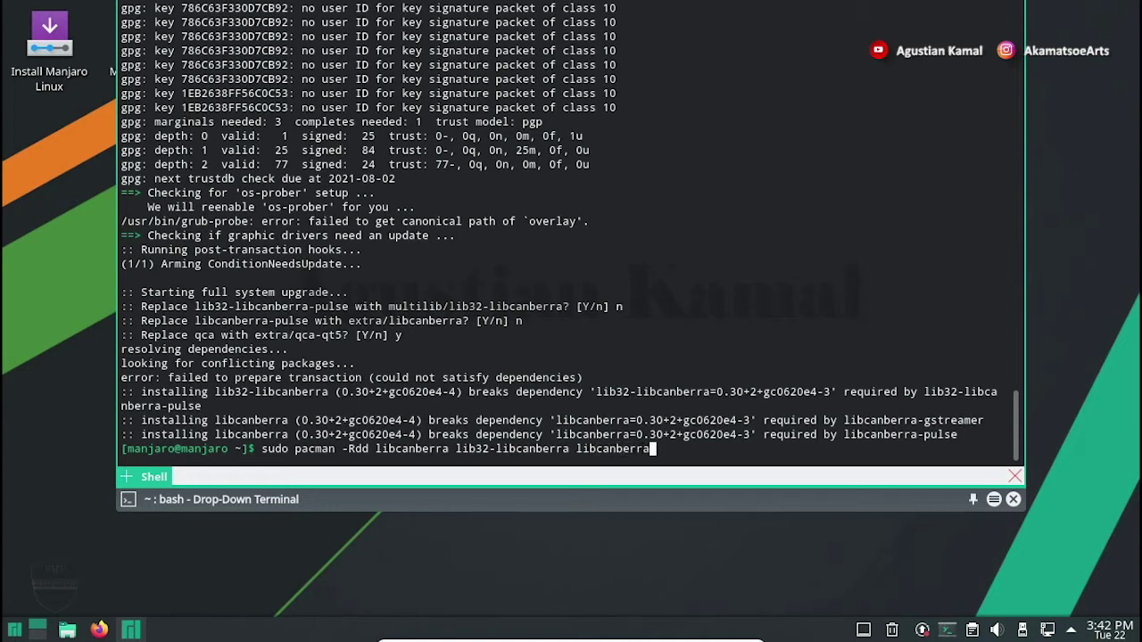
type("-pulse")
key("Return")
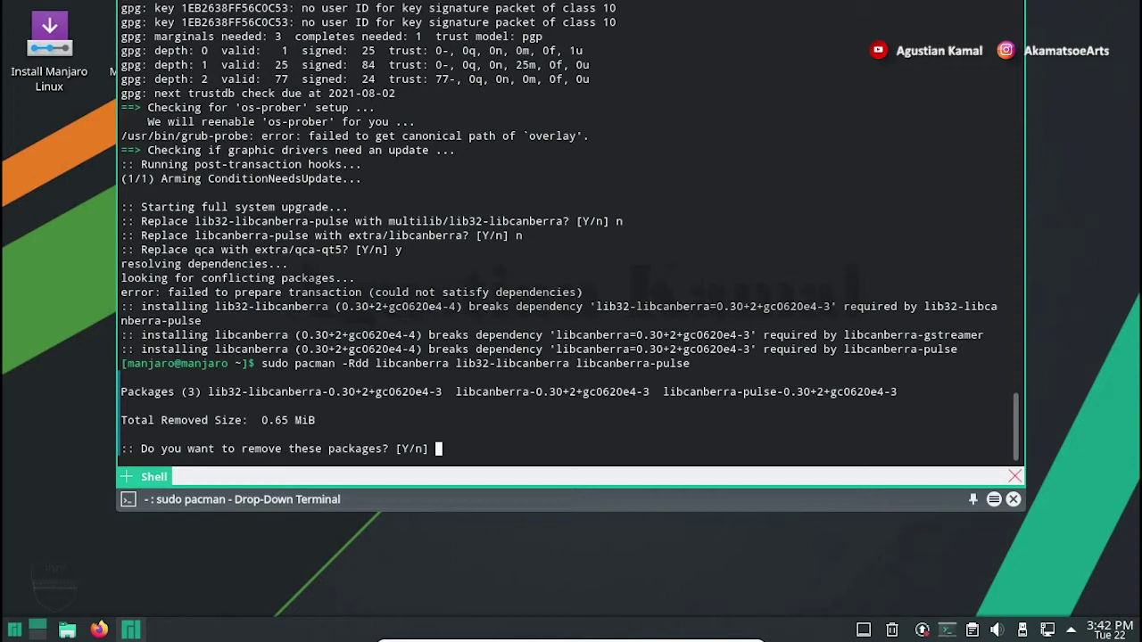
type("y")
key("Return")
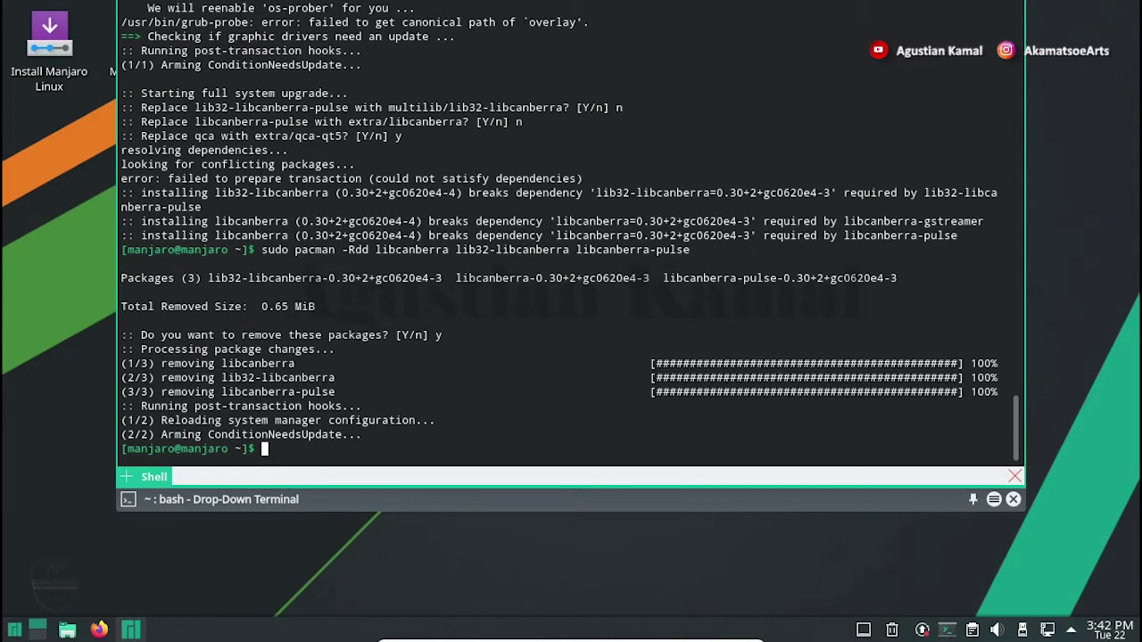
Rerun sudo pacman -Syu, answering n to the lib32-libcanberra-pulse replacement and y to replacing qca with extra/qca-qt5
key("Up")
key("Up")
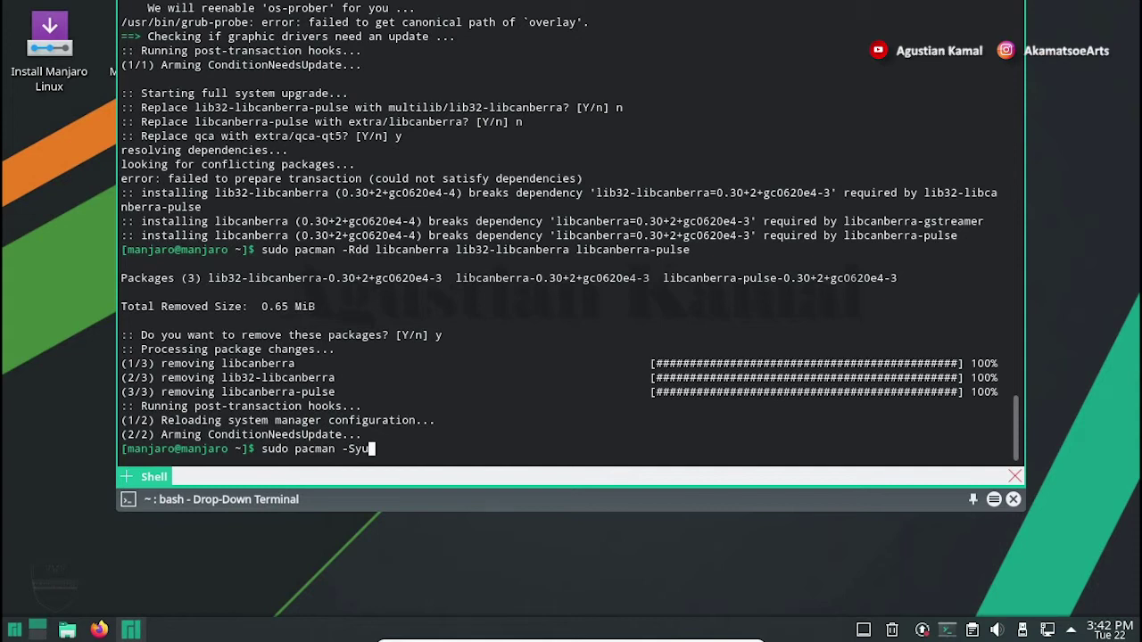
key("Return")
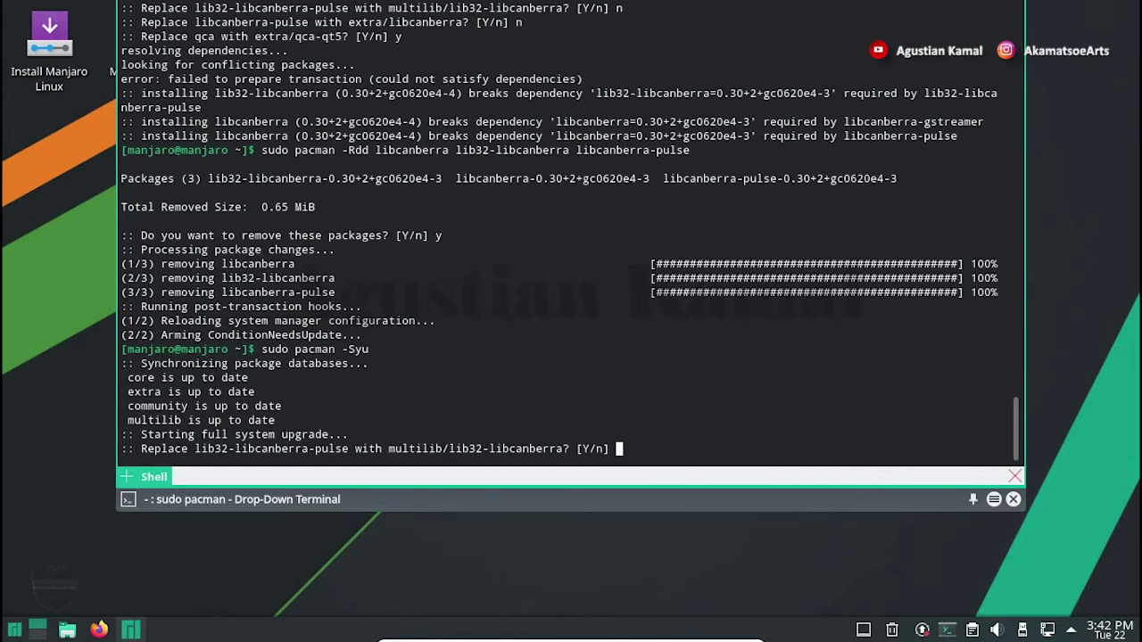
type("n")
key("Return")
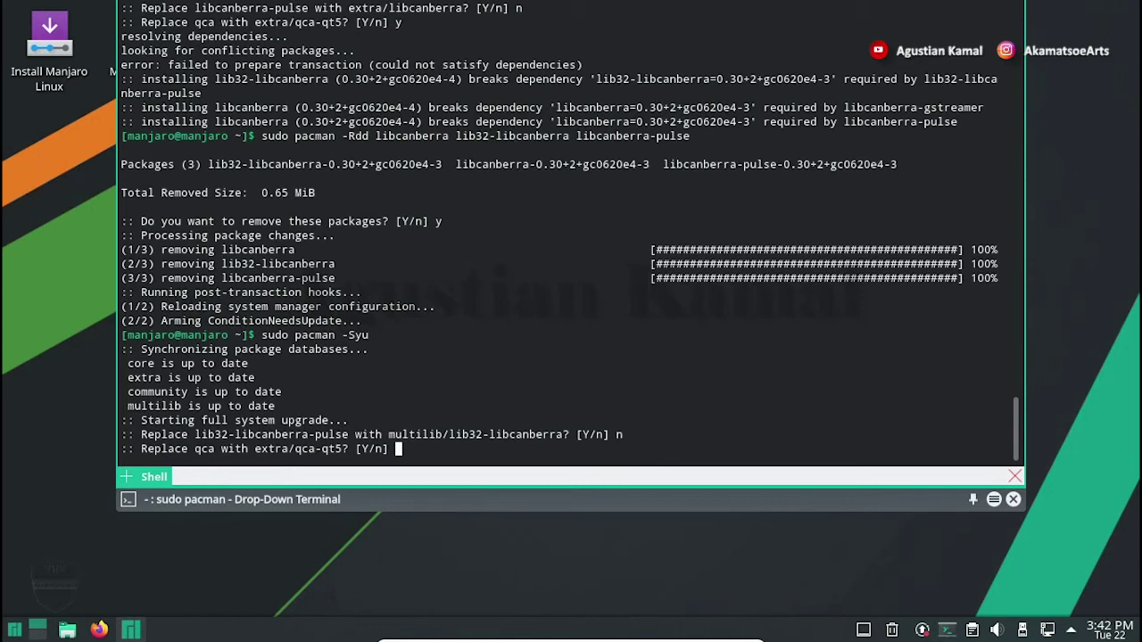
type("y")
key("Return")
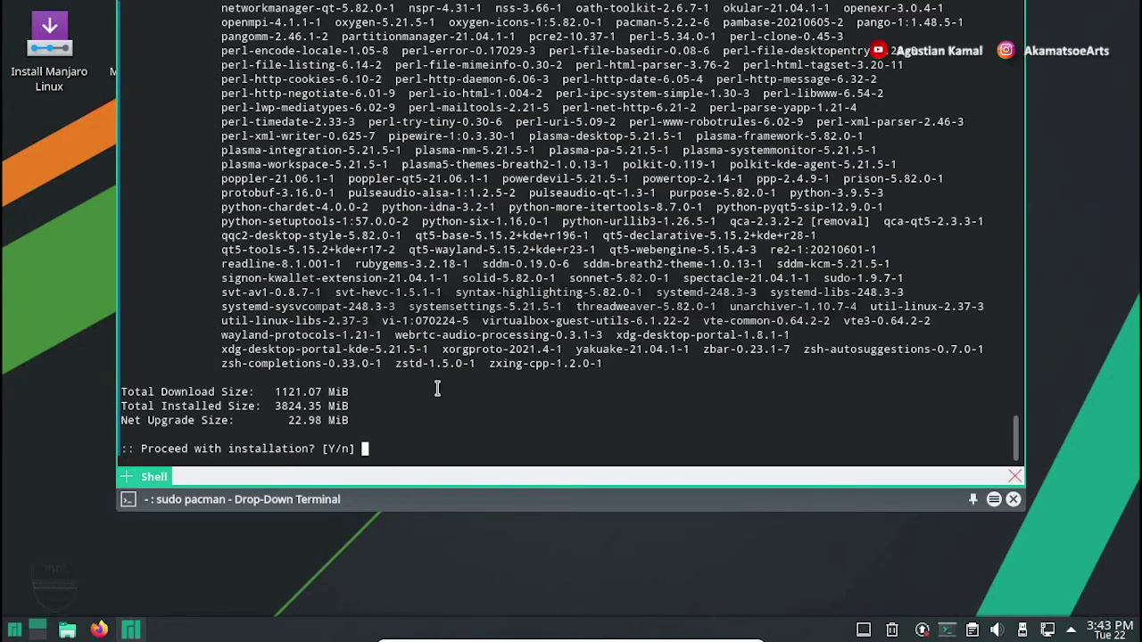
Review the upgrade's package list, package count, download size and installed size, and approve the full system upgrade
scroll(457, 357, "up", 2)
scroll(457, 357, "up", 15)
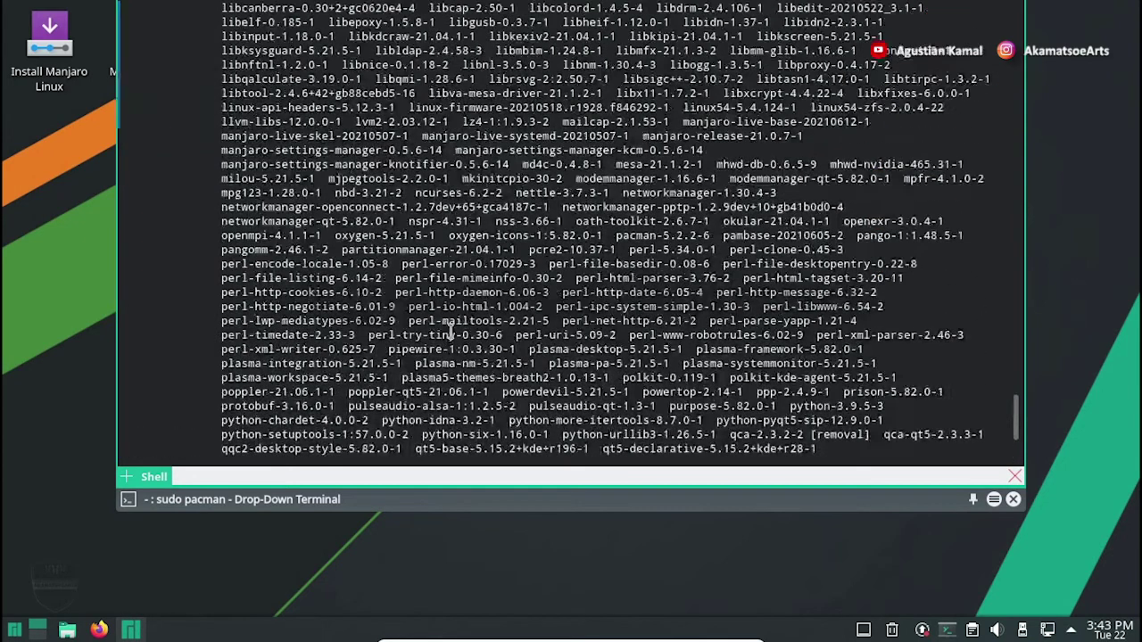
scroll(450, 319, "up", 5)
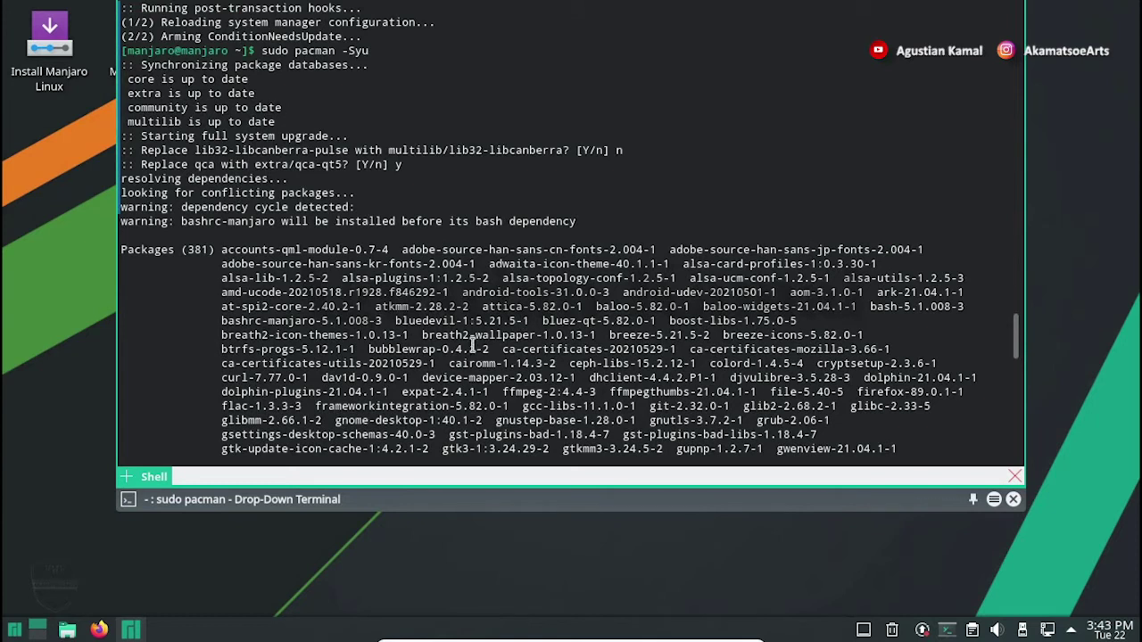
double_click(193, 249)
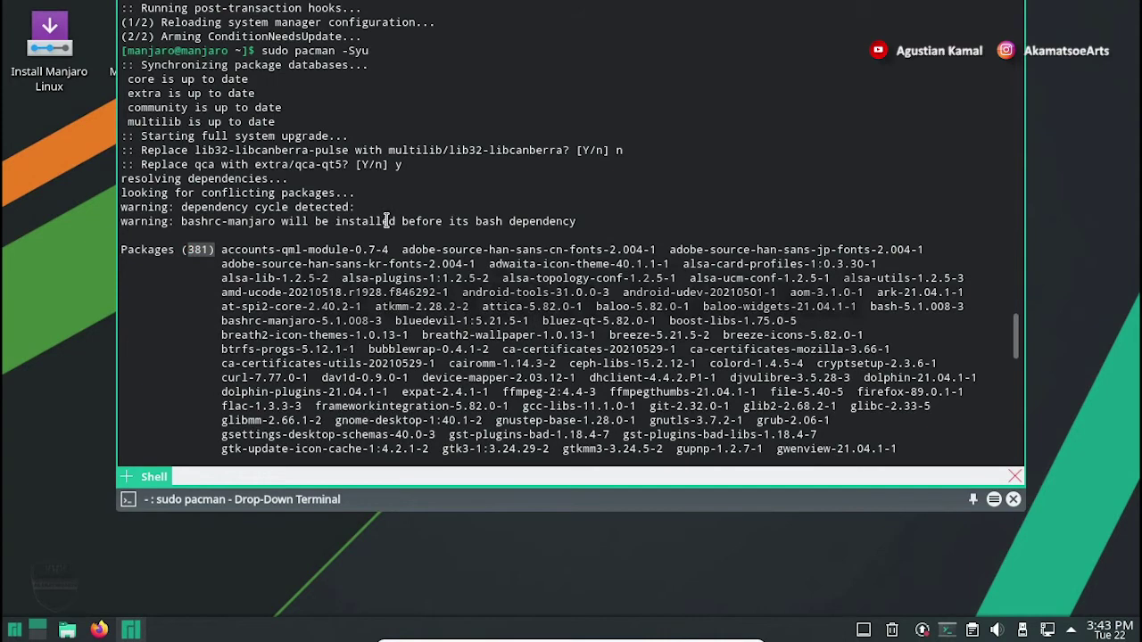
scroll(389, 220, "down", 5)
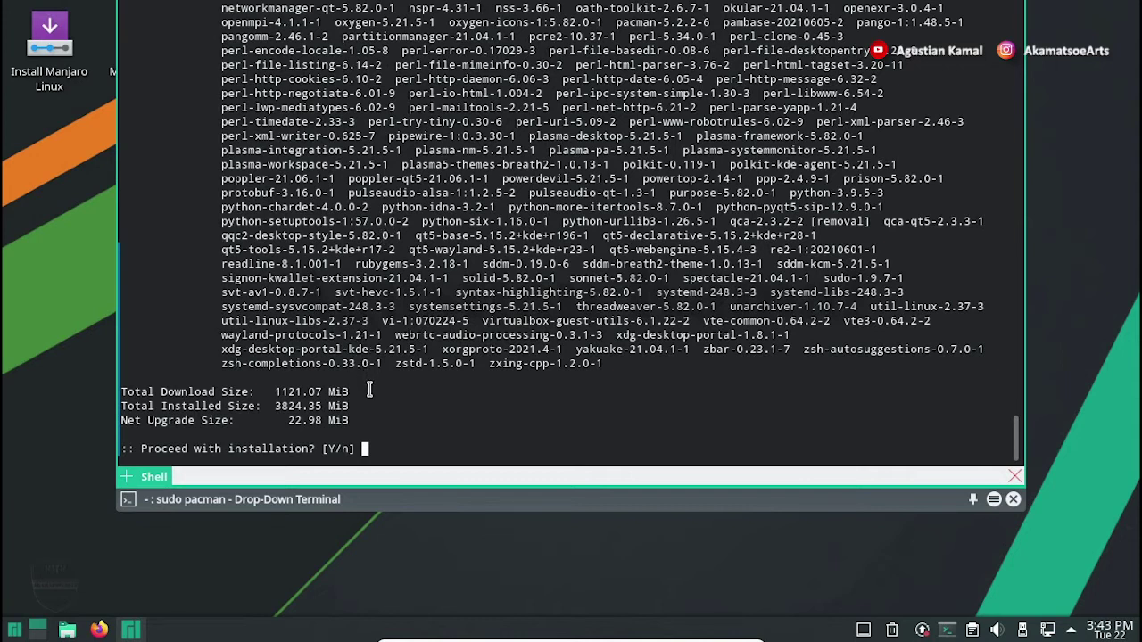
left_click_drag(362, 391, 275, 389)
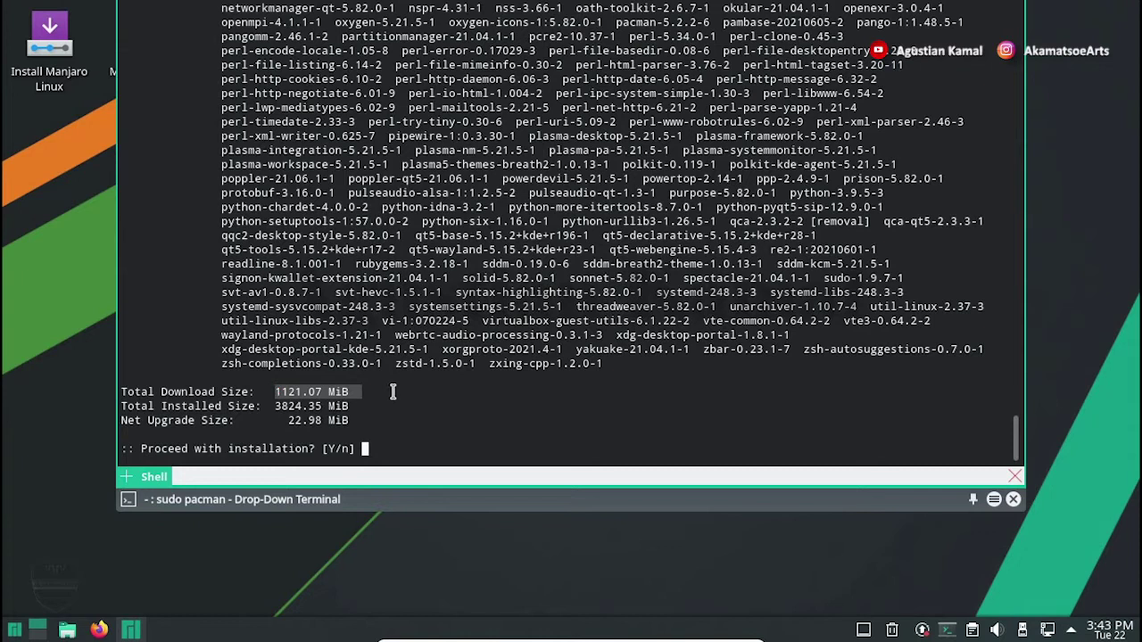
left_click_drag(359, 407, 277, 406)
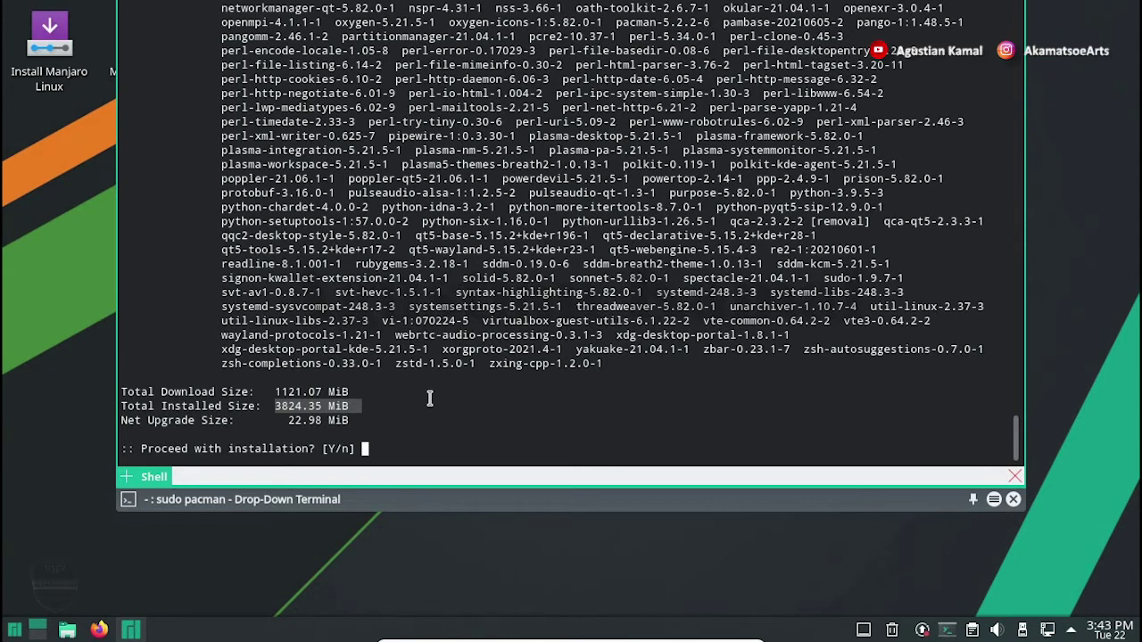
left_click(395, 450)
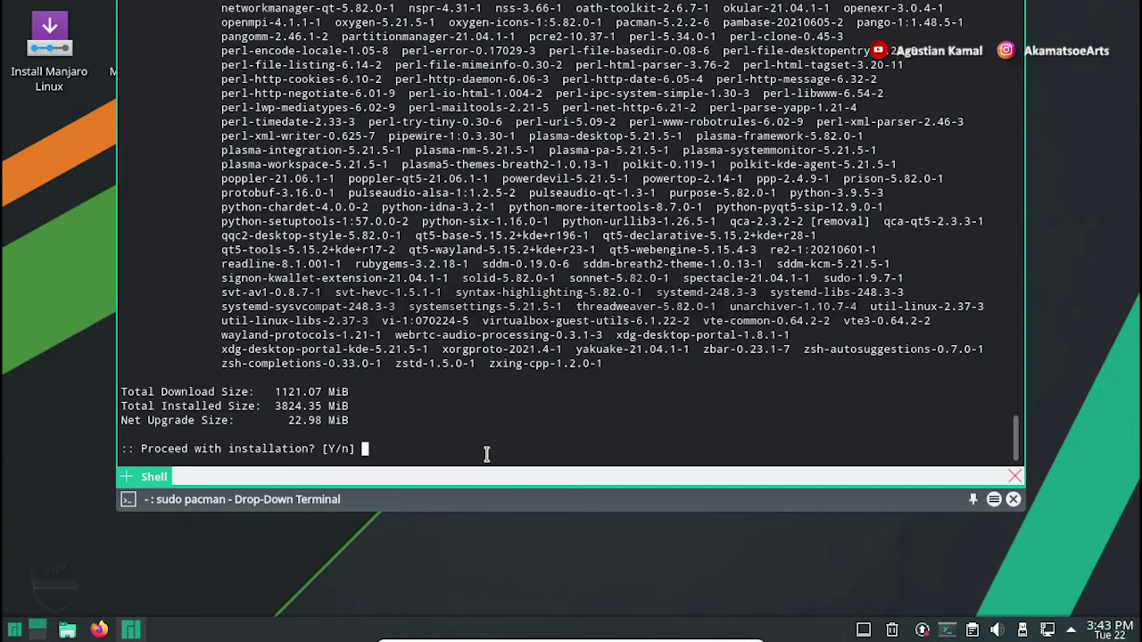
type("y")
key("Return")
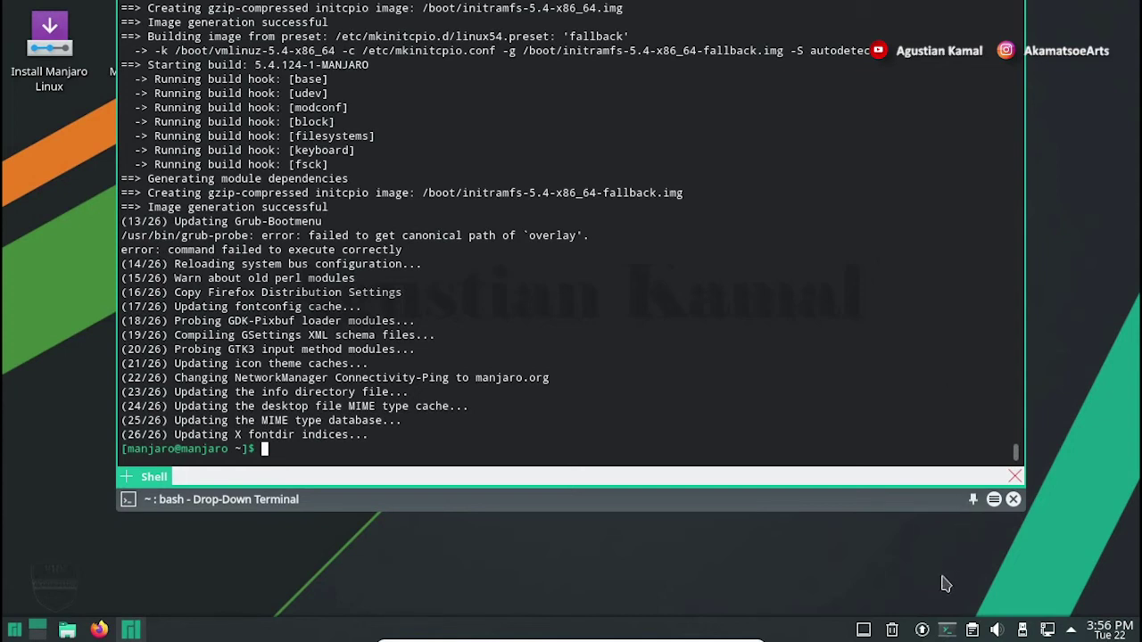
Install the neofetch package with sudo pacman -S neofetch and approve the installation
mouse_move(922, 630)
type("sudo pacman ")
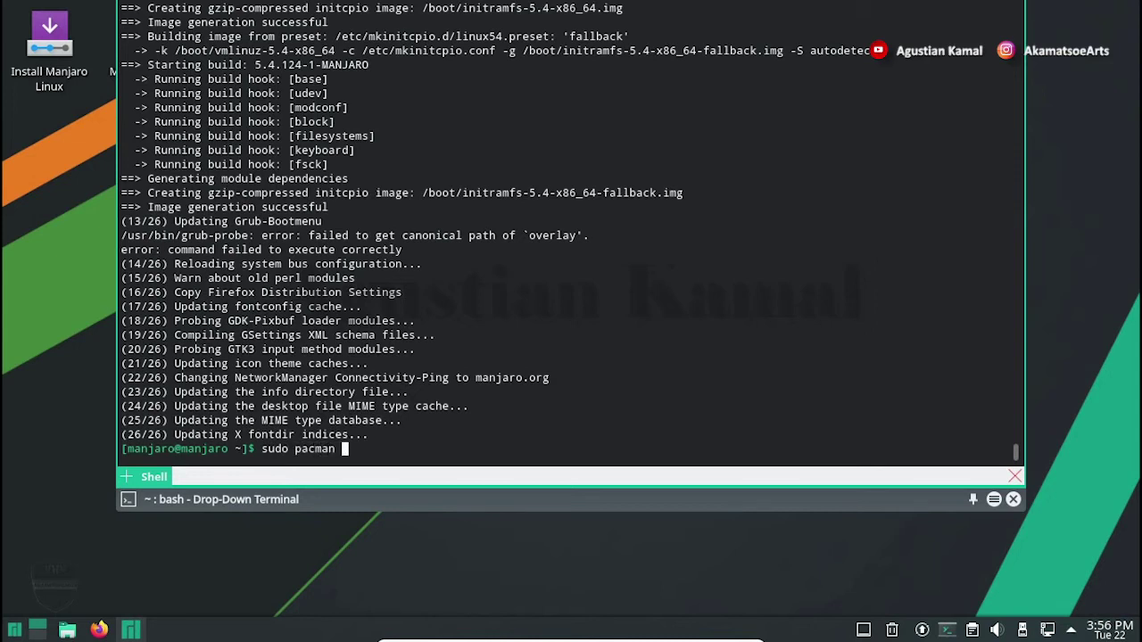
type("-S")
type("neofetch")
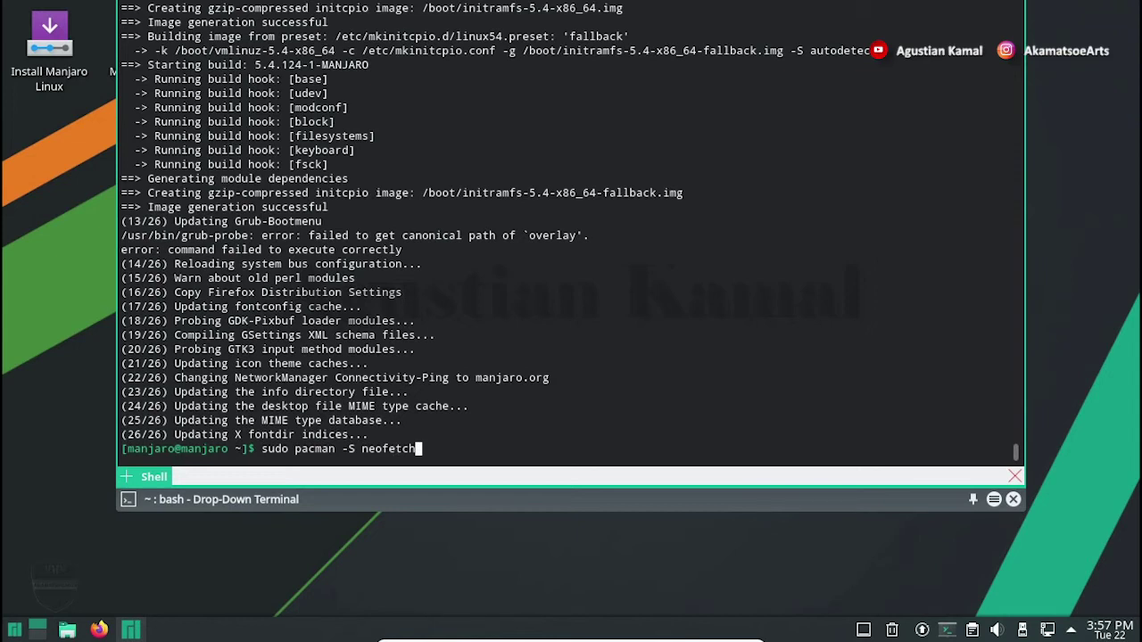
key("Return")
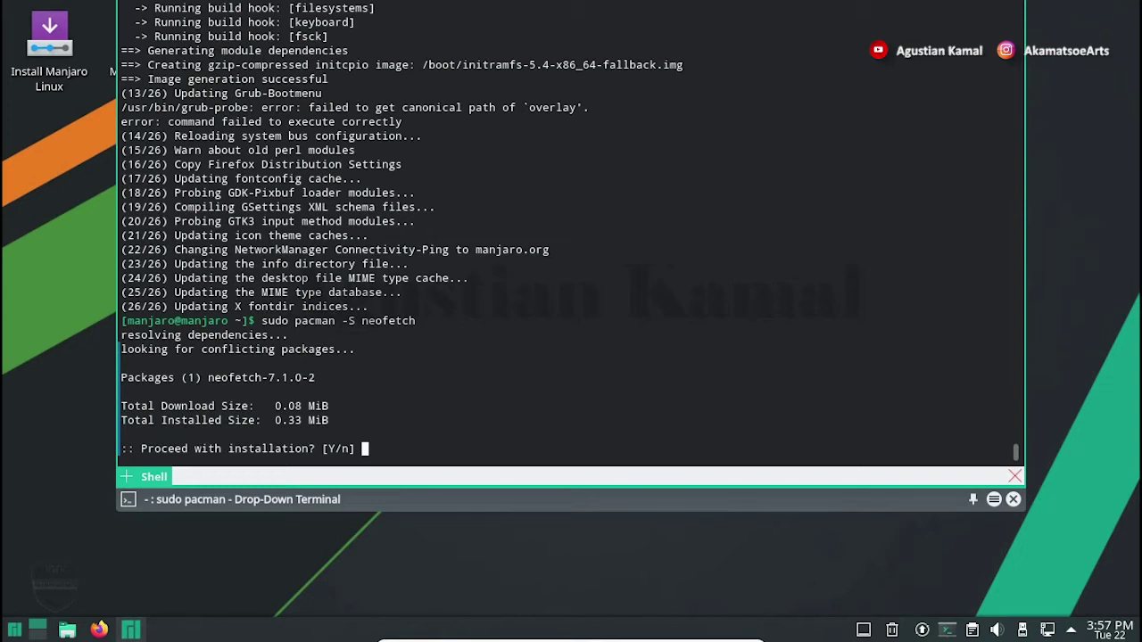
type("y")
key("Return")
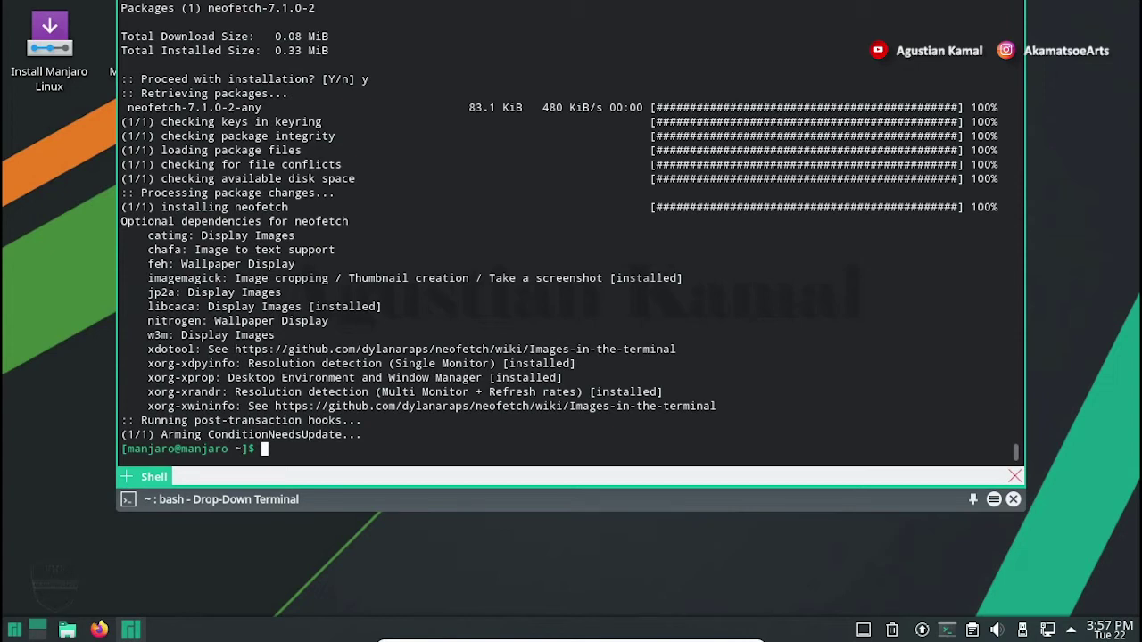
Run neofetch and review the OS, host, kernel, uptime, package count and shell lines of its output
type("neofetch")
key("Return")
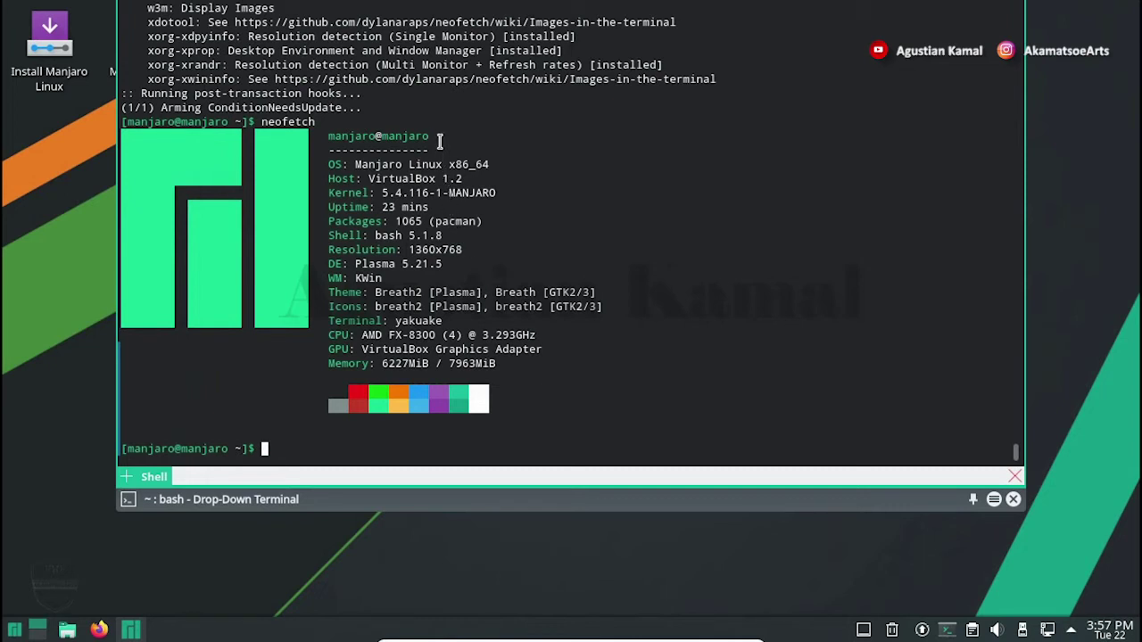
left_click_drag(440, 141, 396, 140)
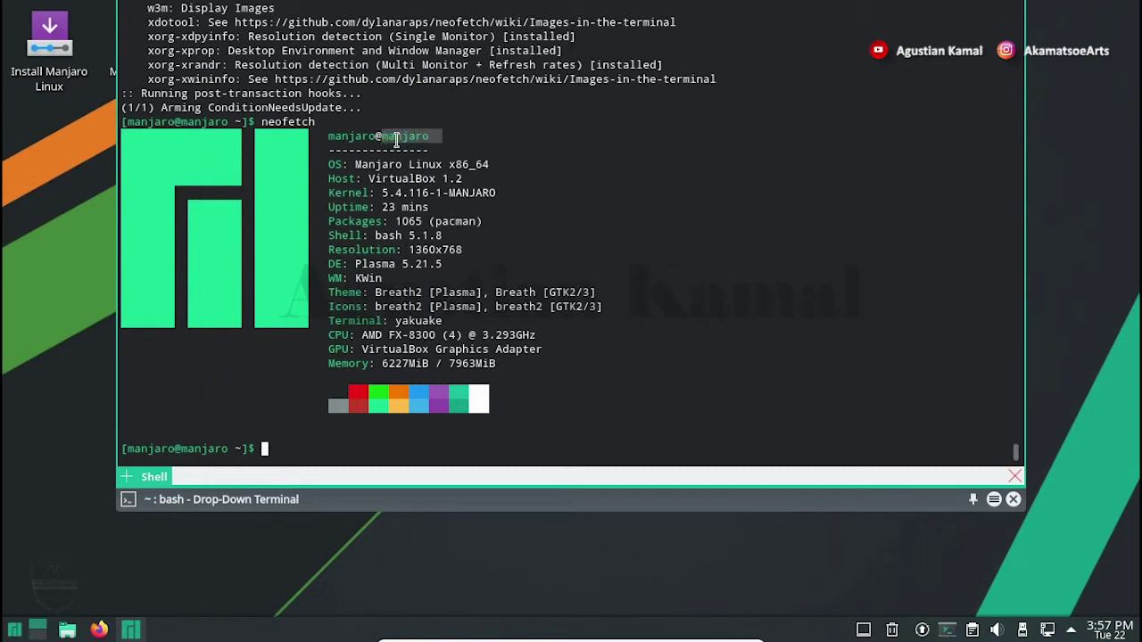
left_click_drag(495, 166, 341, 163)
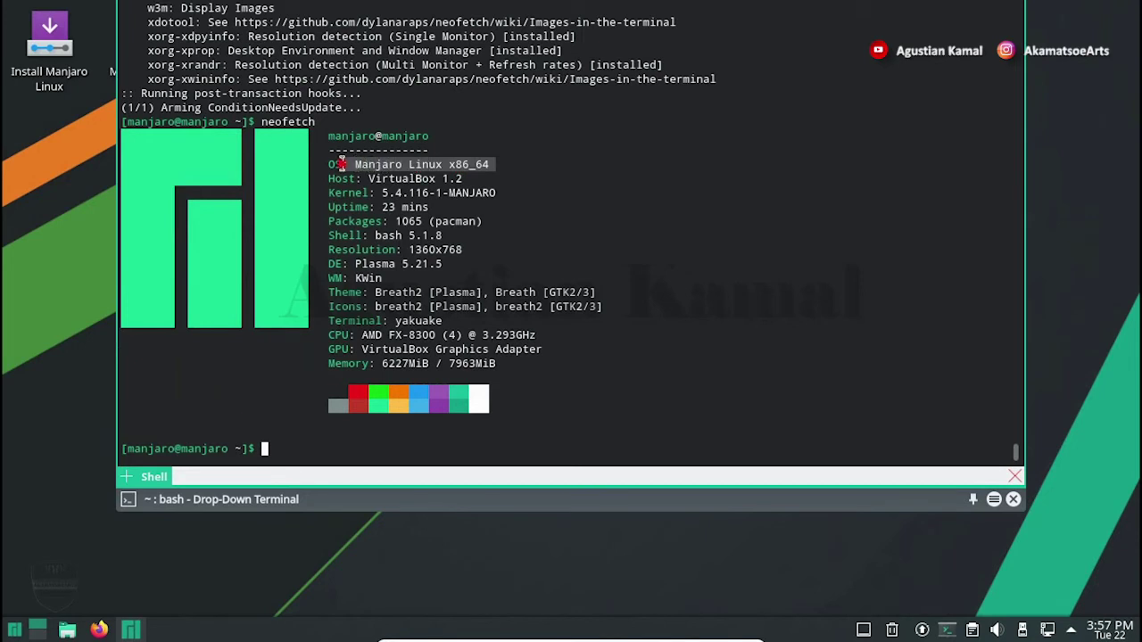
left_click_drag(464, 179, 333, 175)
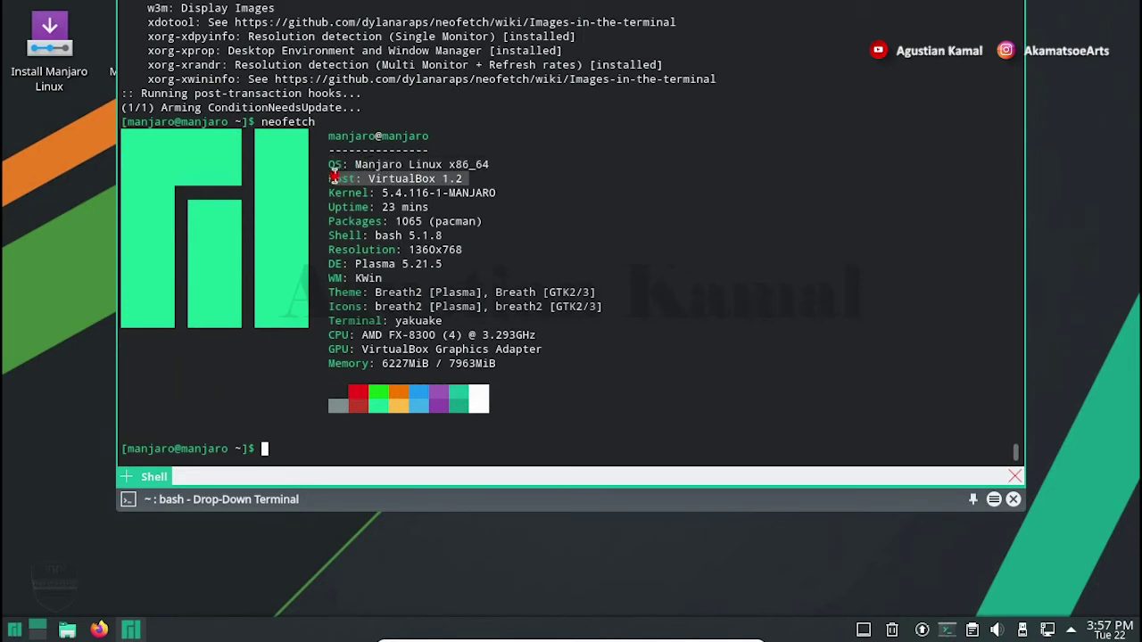
left_click_drag(498, 194, 333, 191)
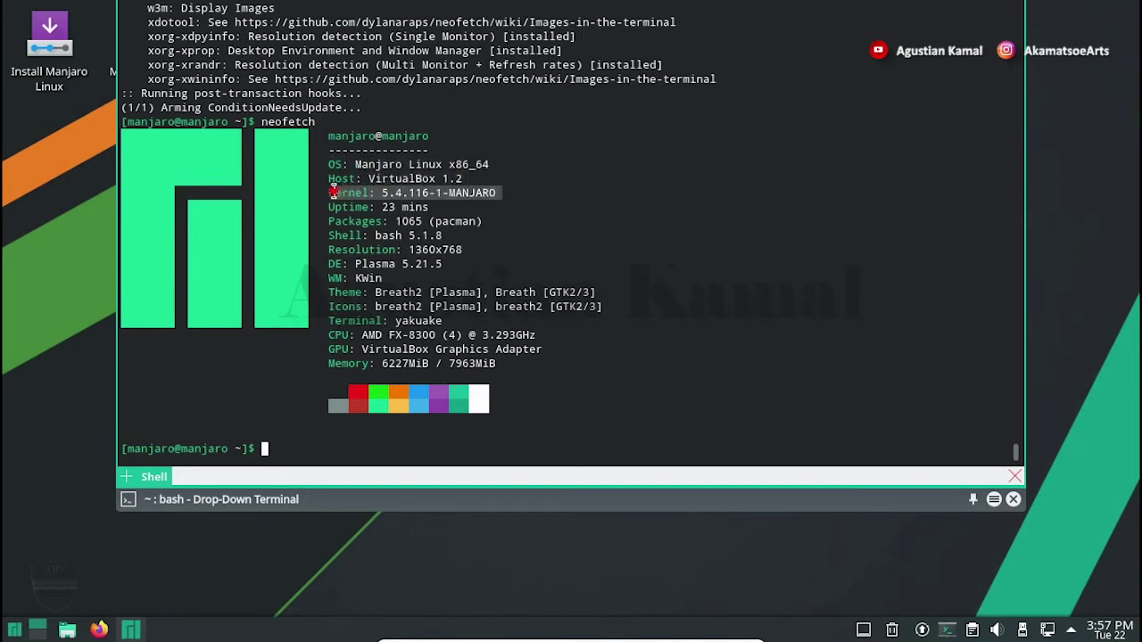
left_click_drag(431, 206, 328, 203)
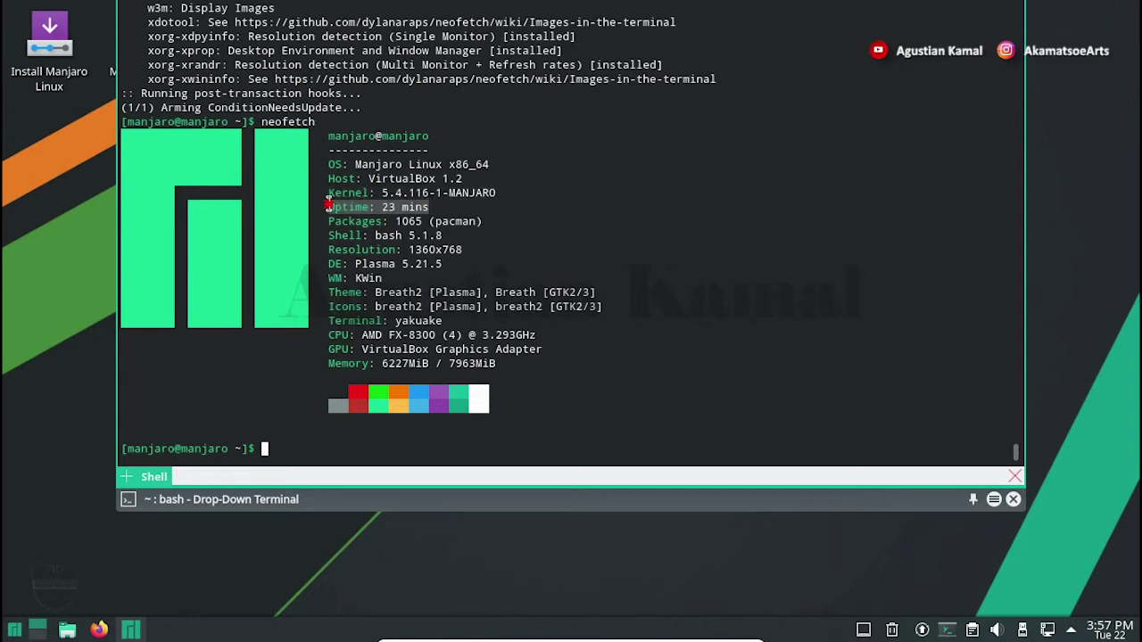
left_click_drag(484, 222, 330, 221)
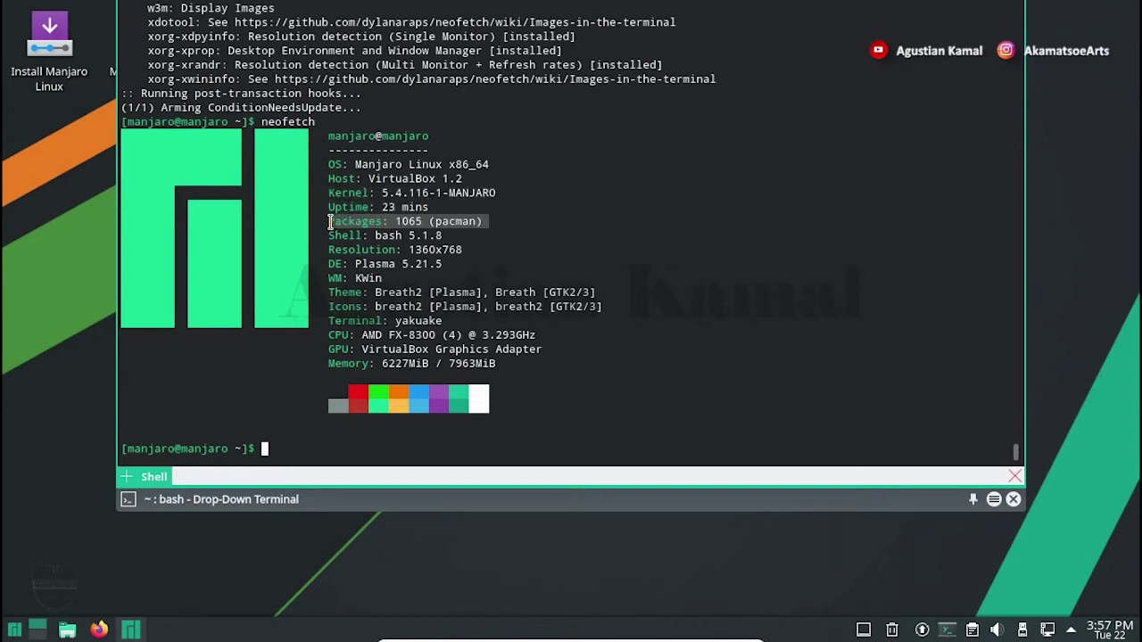
left_click_drag(443, 235, 328, 235)
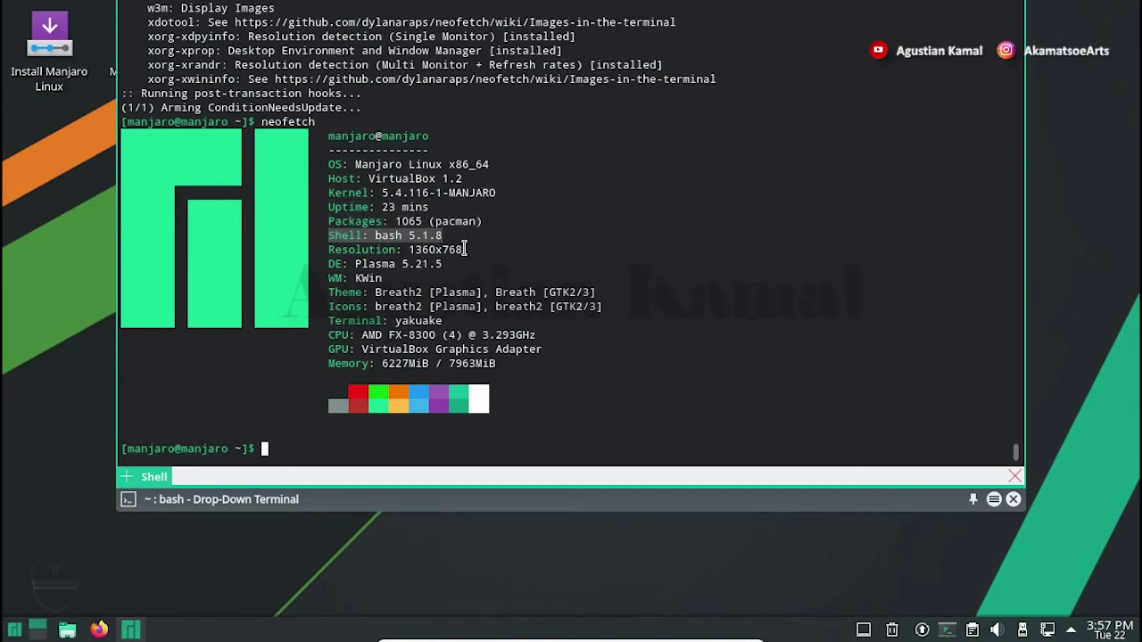
Review the resolution, desktop environment, window manager, theme, icons, terminal, CPU, GPU and memory lines in the neofetch output
left_click_drag(465, 249, 328, 249)
left_click_drag(443, 264, 330, 261)
left_click_drag(392, 279, 334, 282)
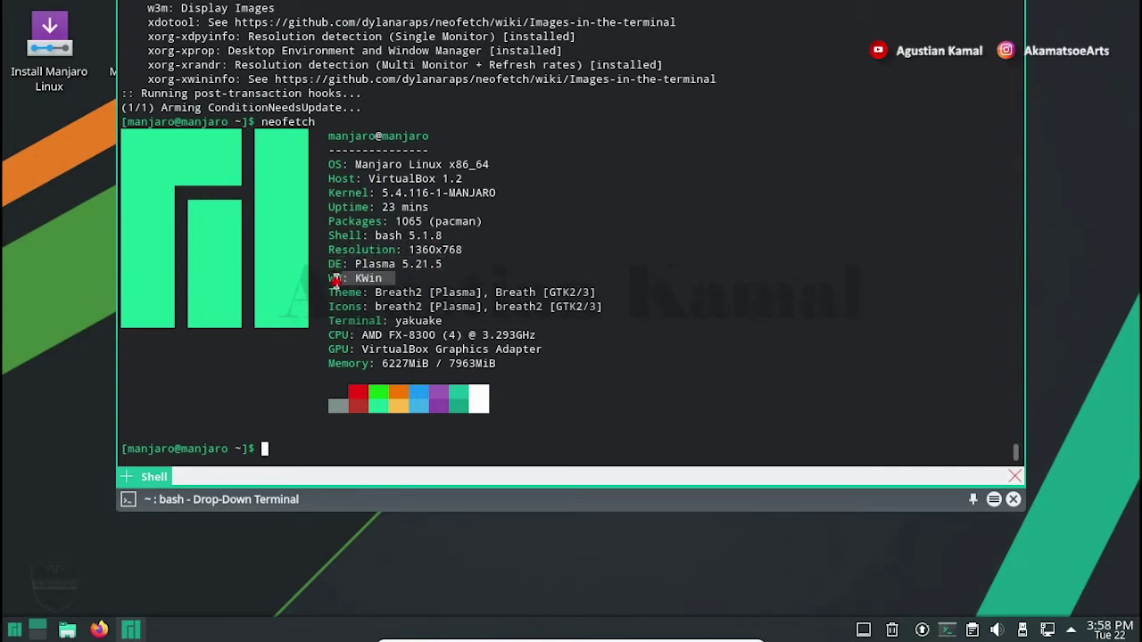
left_click_drag(602, 292, 330, 294)
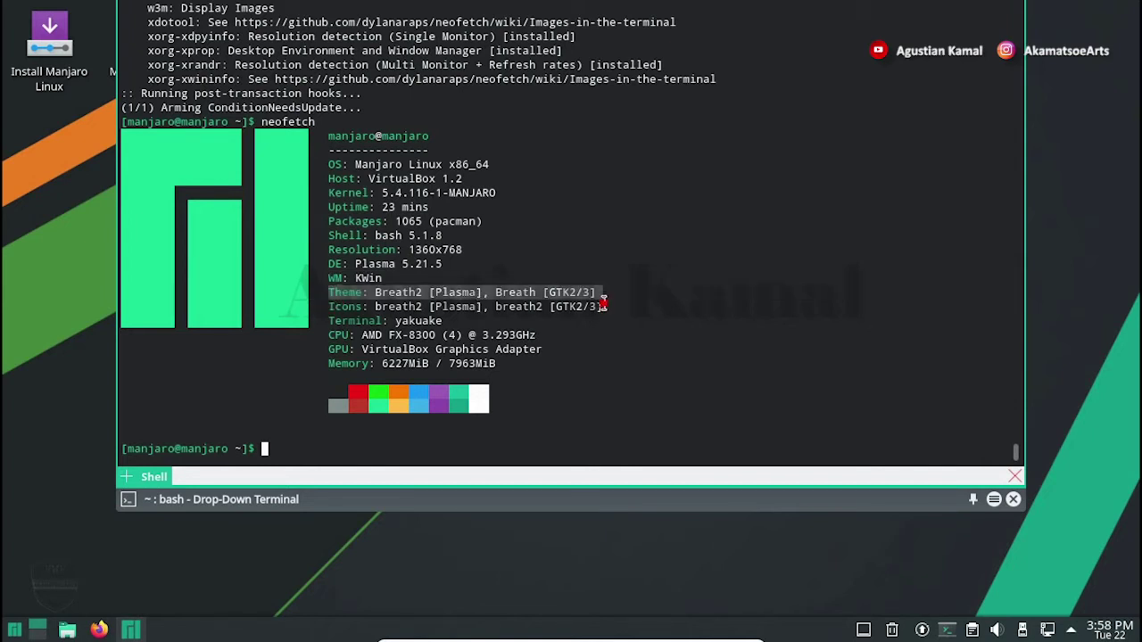
left_click_drag(602, 306, 327, 307)
left_click_drag(446, 321, 327, 323)
left_click_drag(546, 334, 327, 336)
left_click_drag(547, 349, 326, 350)
left_click_drag(504, 363, 328, 366)
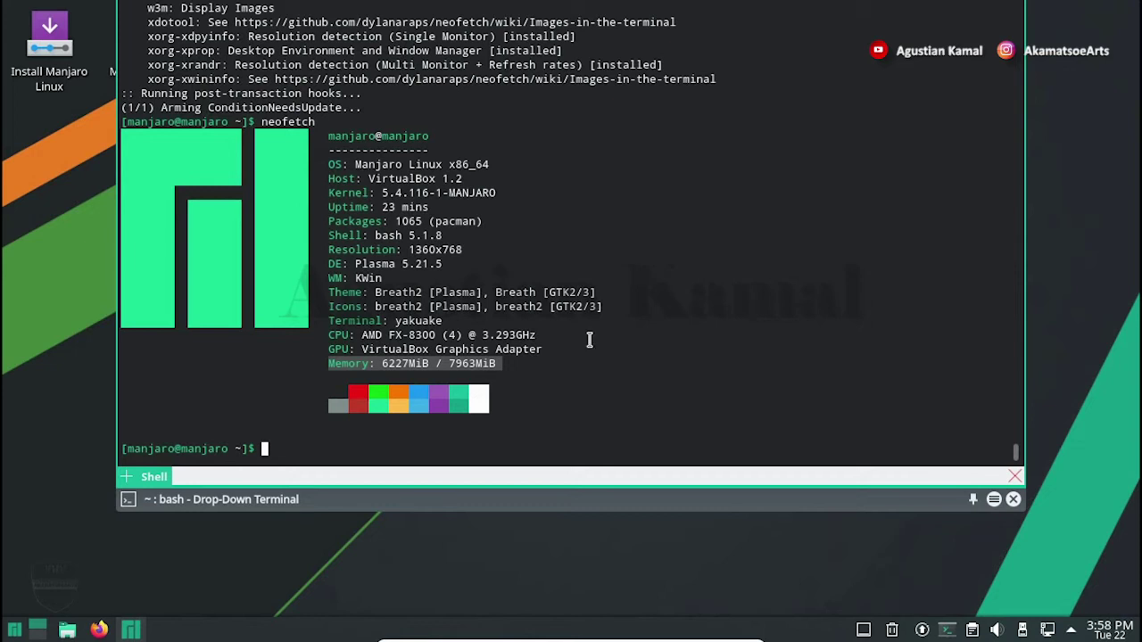
left_click(551, 430)
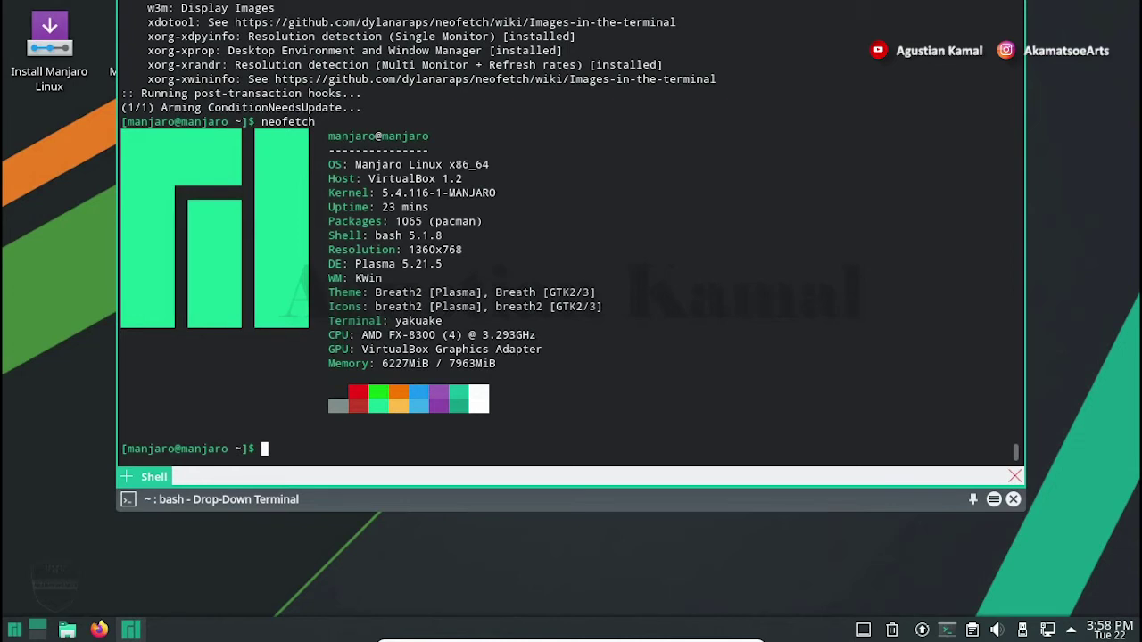
Remove neofetch with its dependent packages, unneeded dependencies and configuration files using sudo pacman -Rcns neofetch, and approve the removal
type("sudo pacman ")
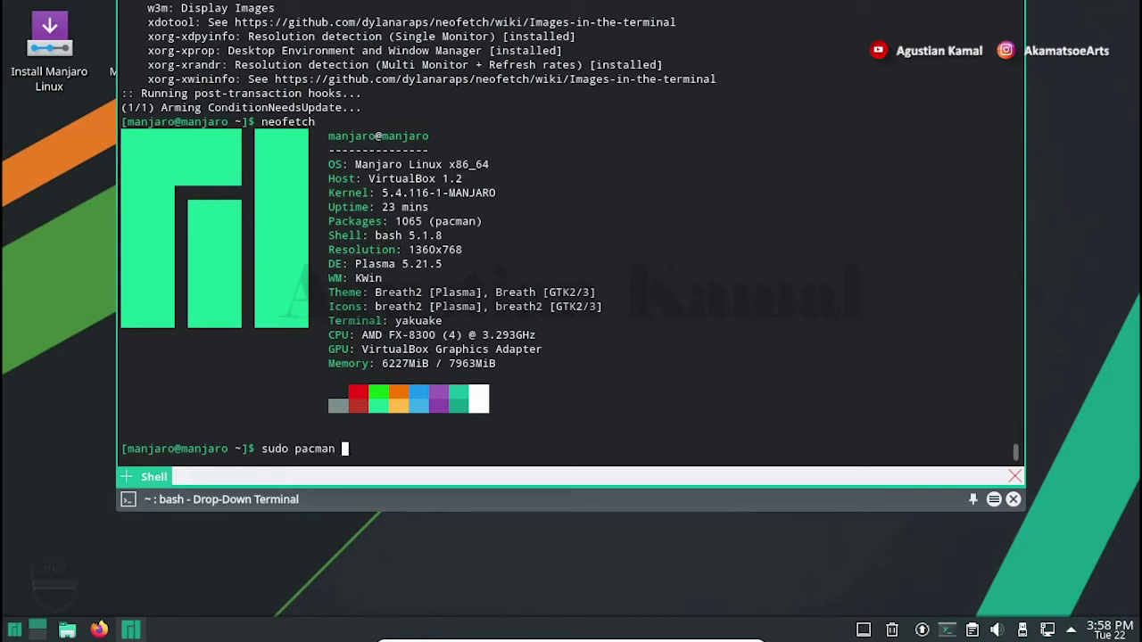
type("-Rcns")
type("neofetch")
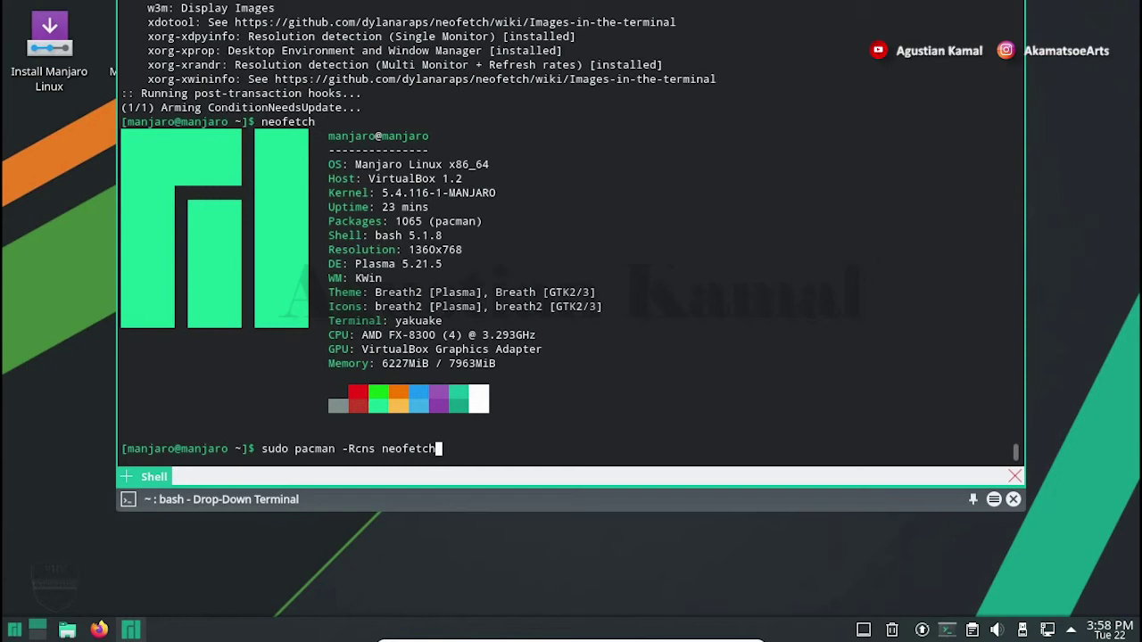
key("Return")
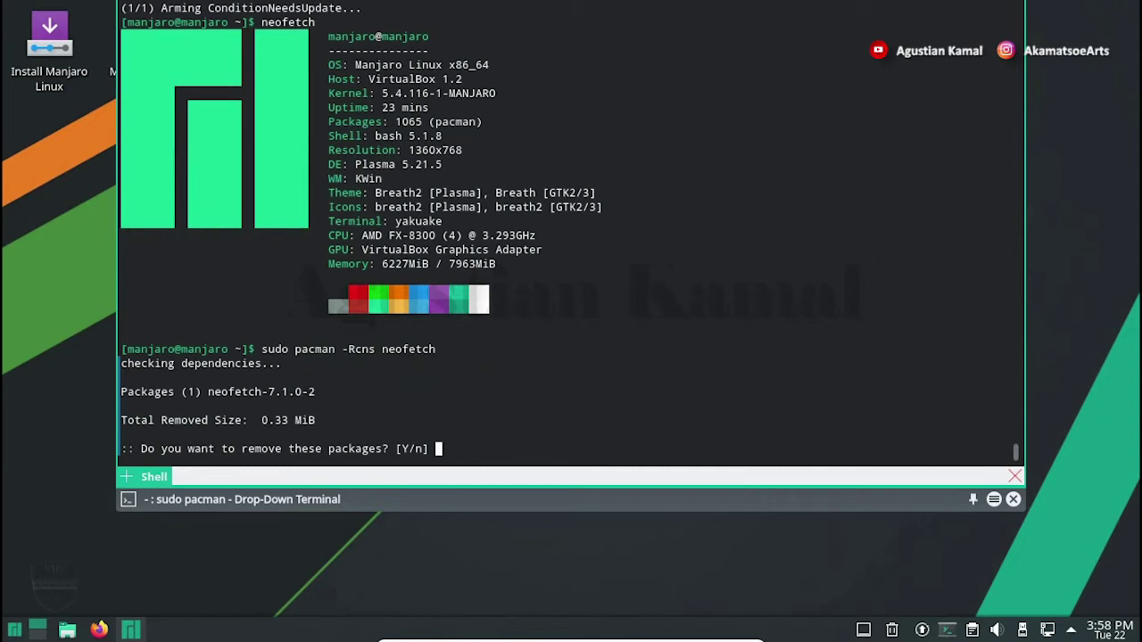
type("y")
key("Return")
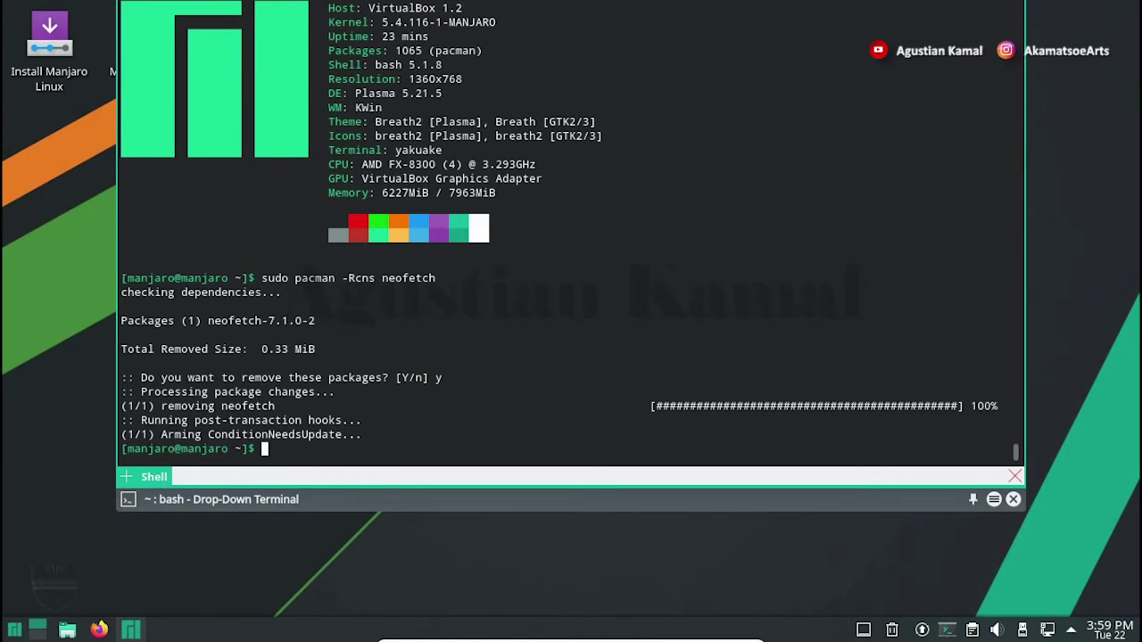
Run neofetch again to check whether it is still installed, and hide the drop-down terminal
type("neofetch")
key("Return")
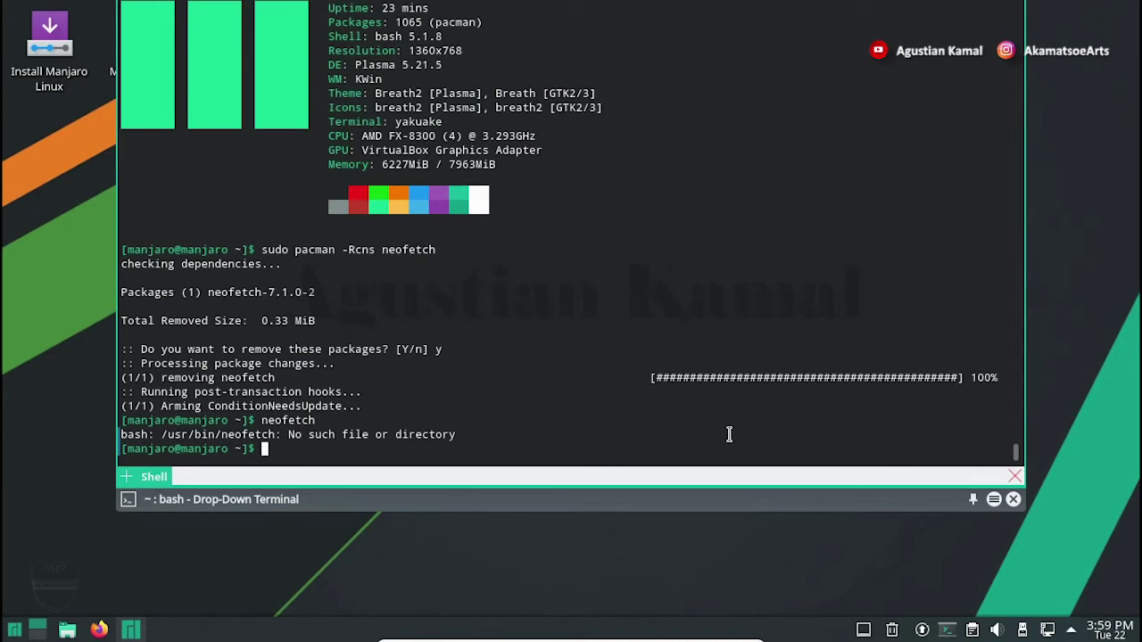
key("F12")
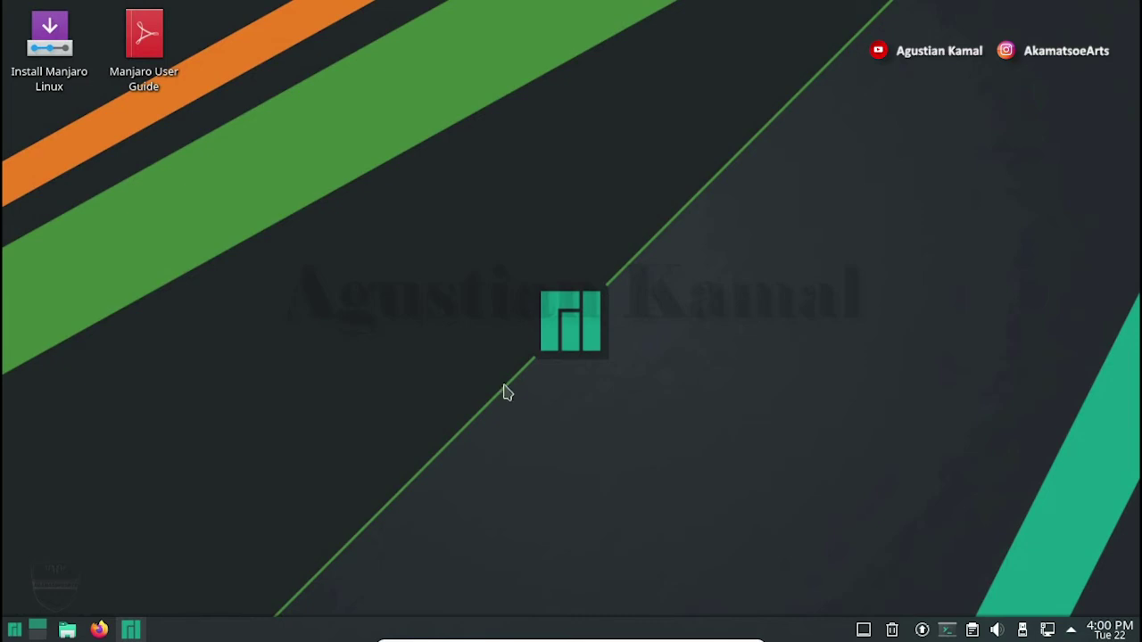
Switch to the Dolphin file manager, check its version in the About Dolphin information, and close both windows
left_click(72, 632)
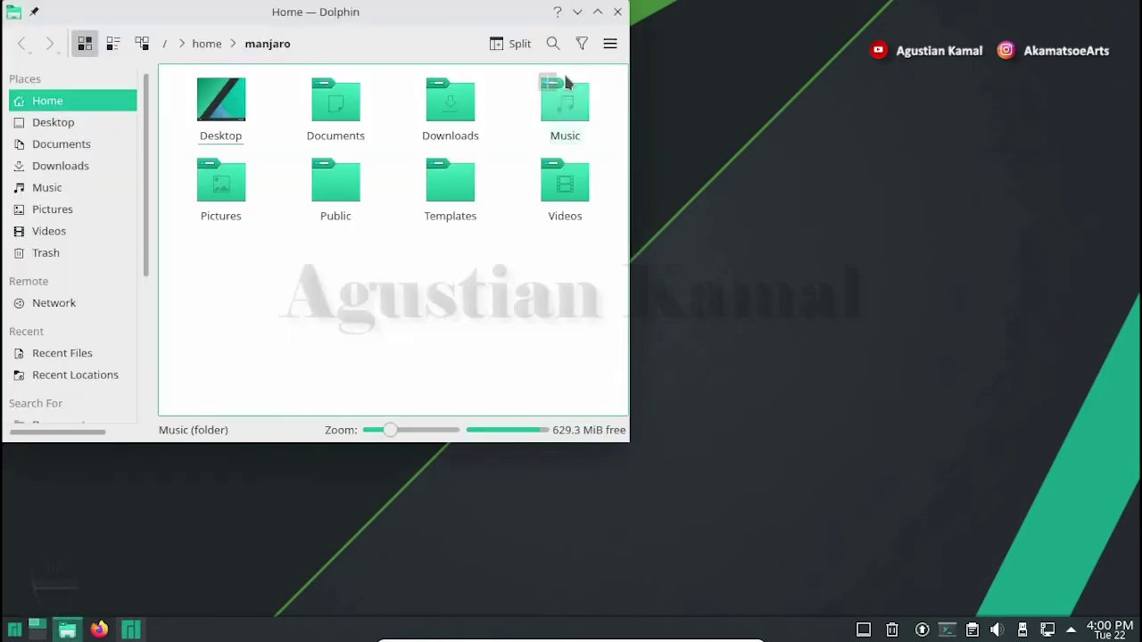
left_click(610, 43)
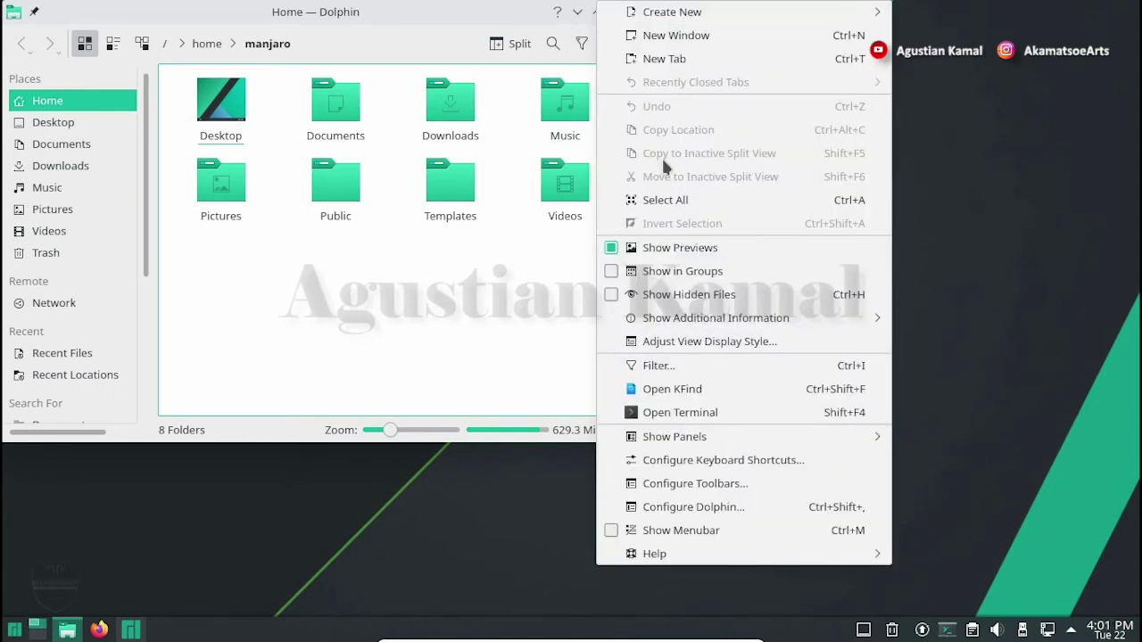
mouse_move(867, 557)
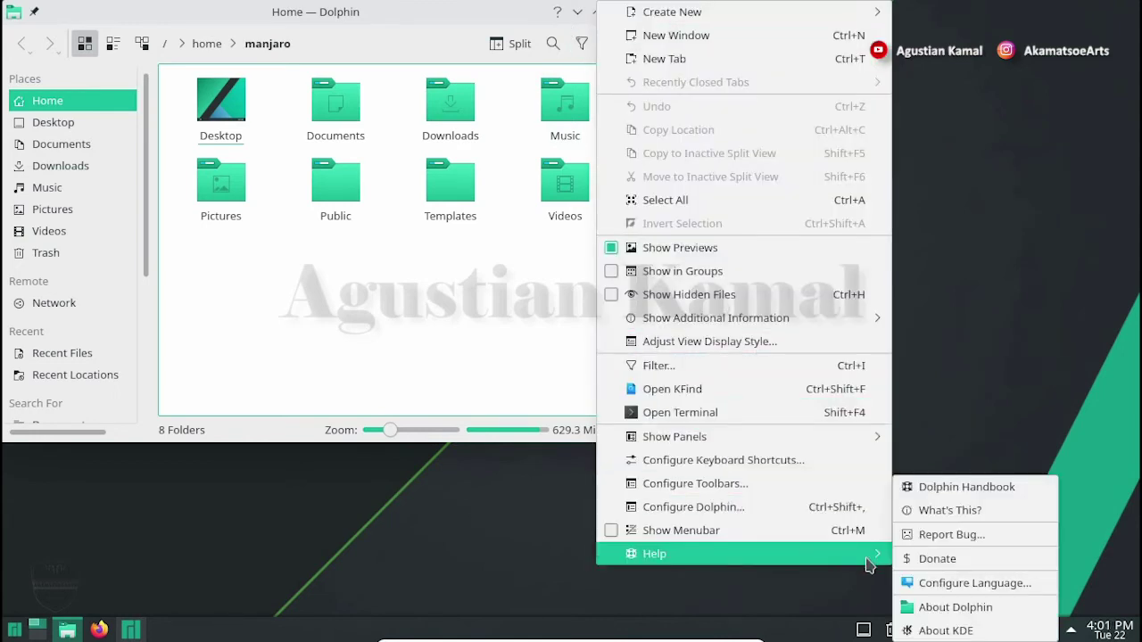
left_click(957, 609)
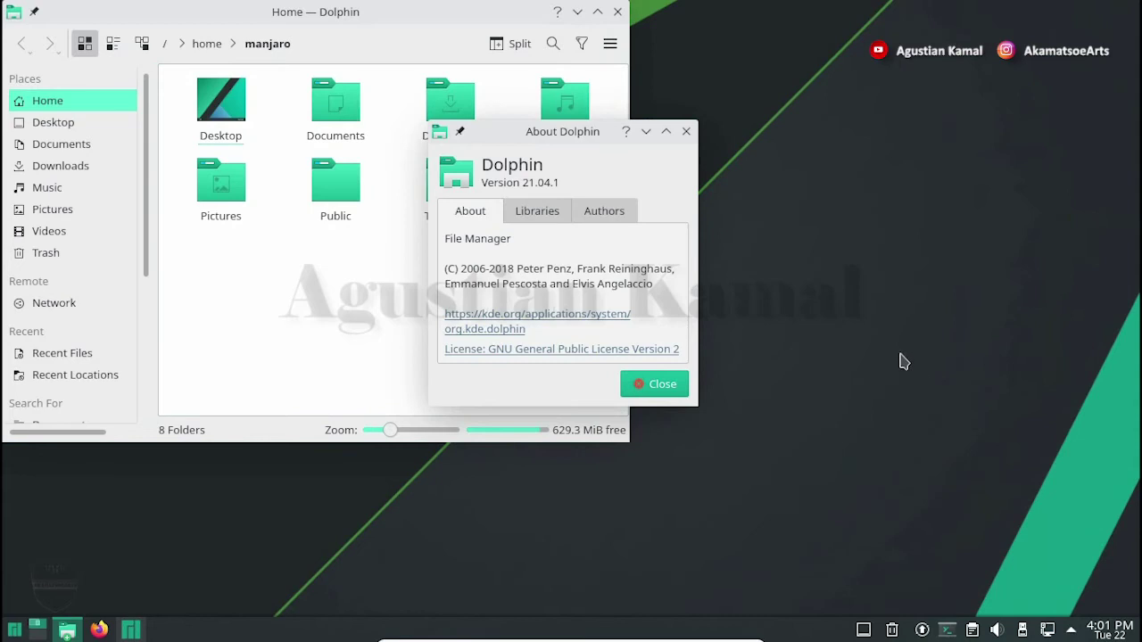
left_click_drag(560, 184, 476, 184)
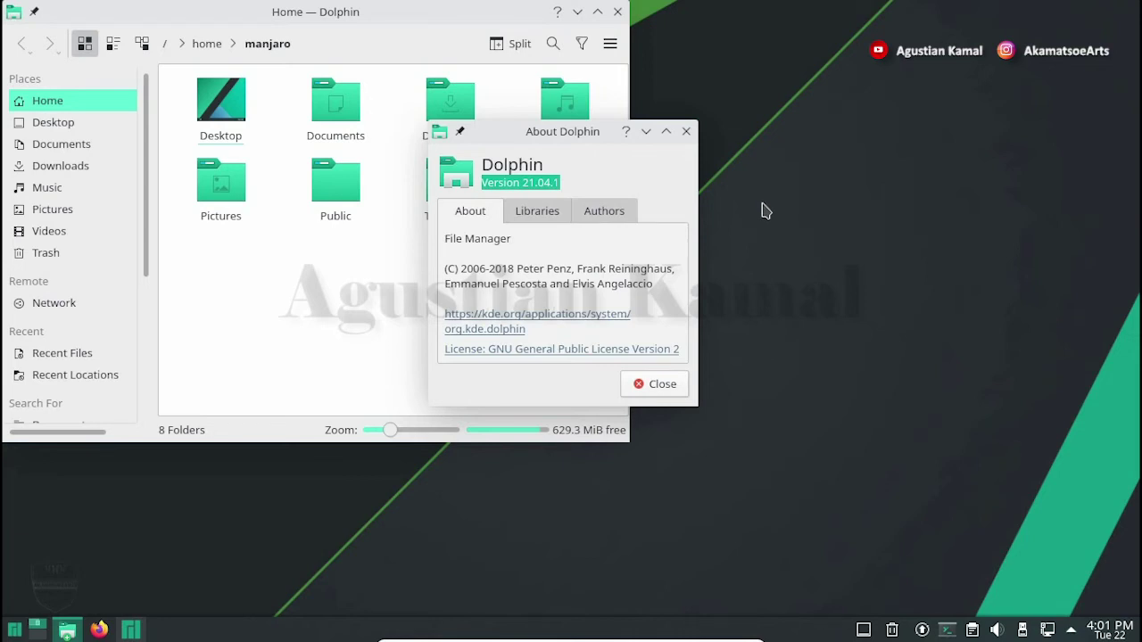
left_click(680, 389)
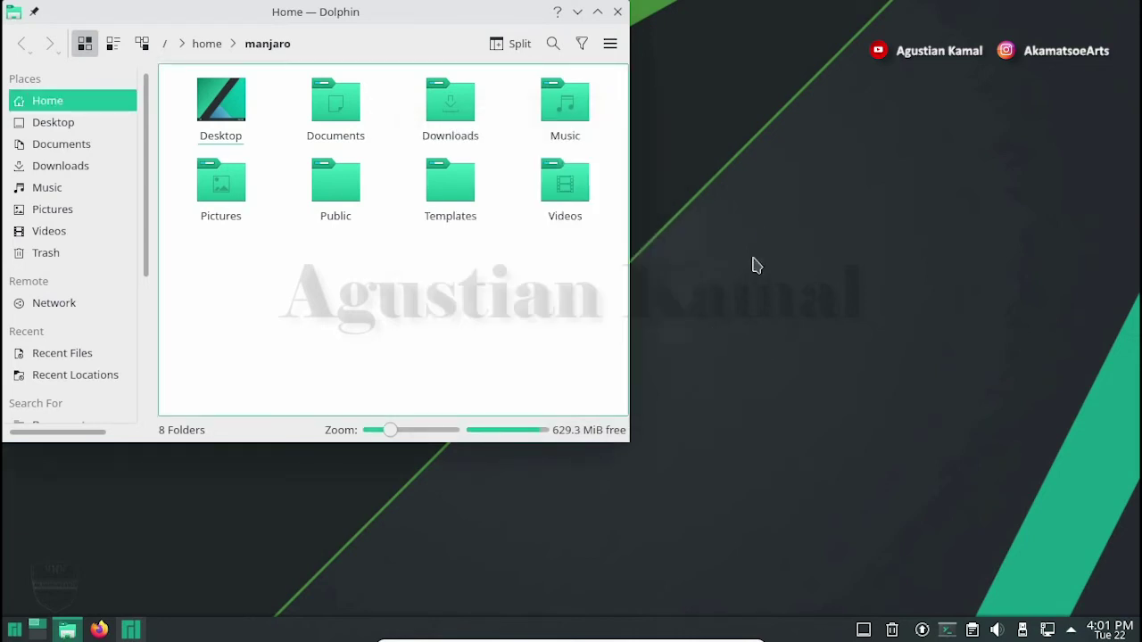
left_click(618, 11)
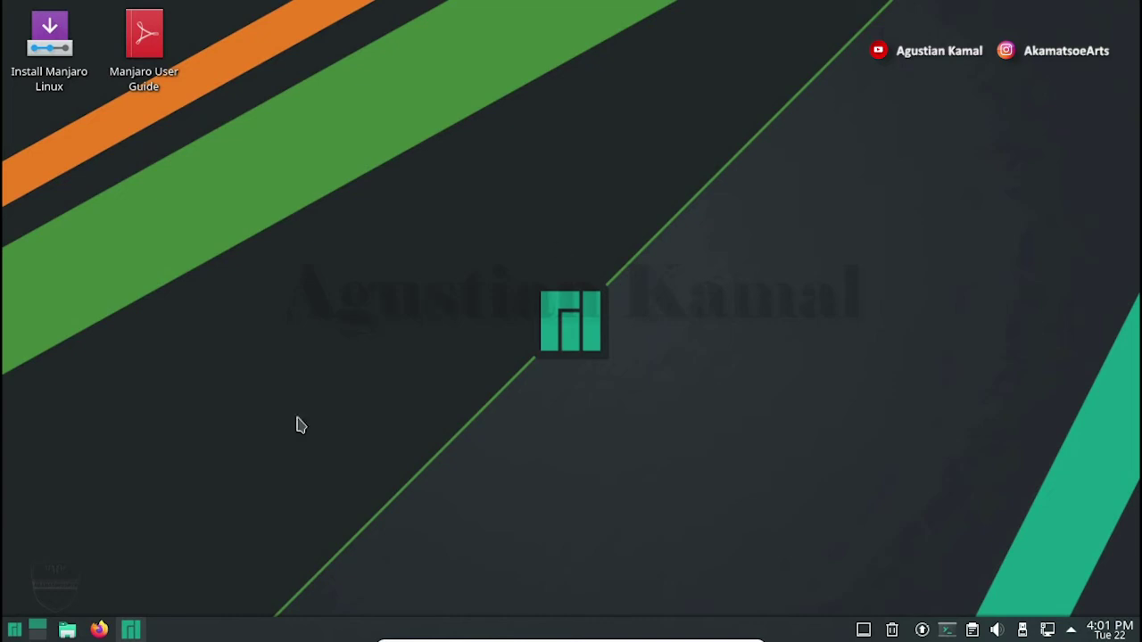
Switch to Firefox, check its version in the About Firefox information, and quit the browser with all its tabs
left_click(100, 630)
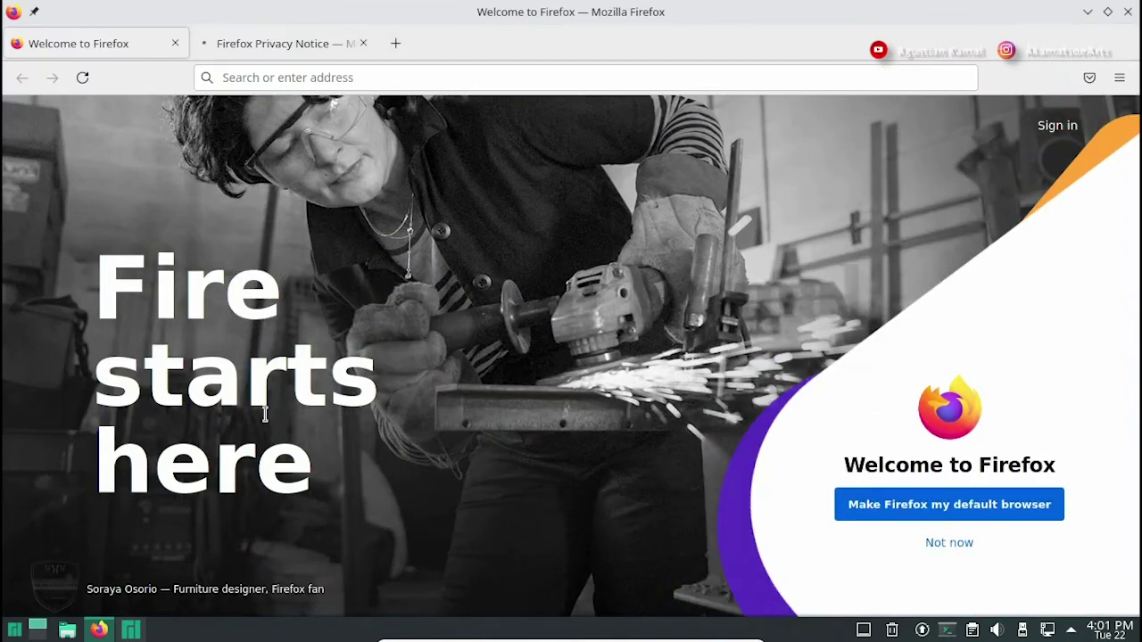
left_click(1120, 78)
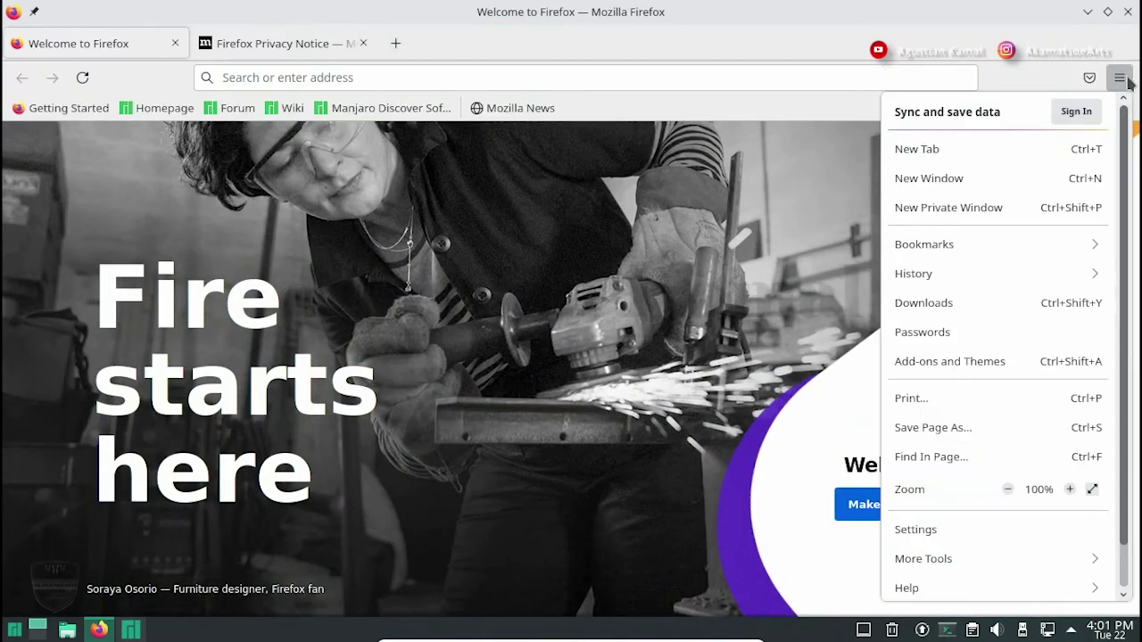
left_click(957, 590)
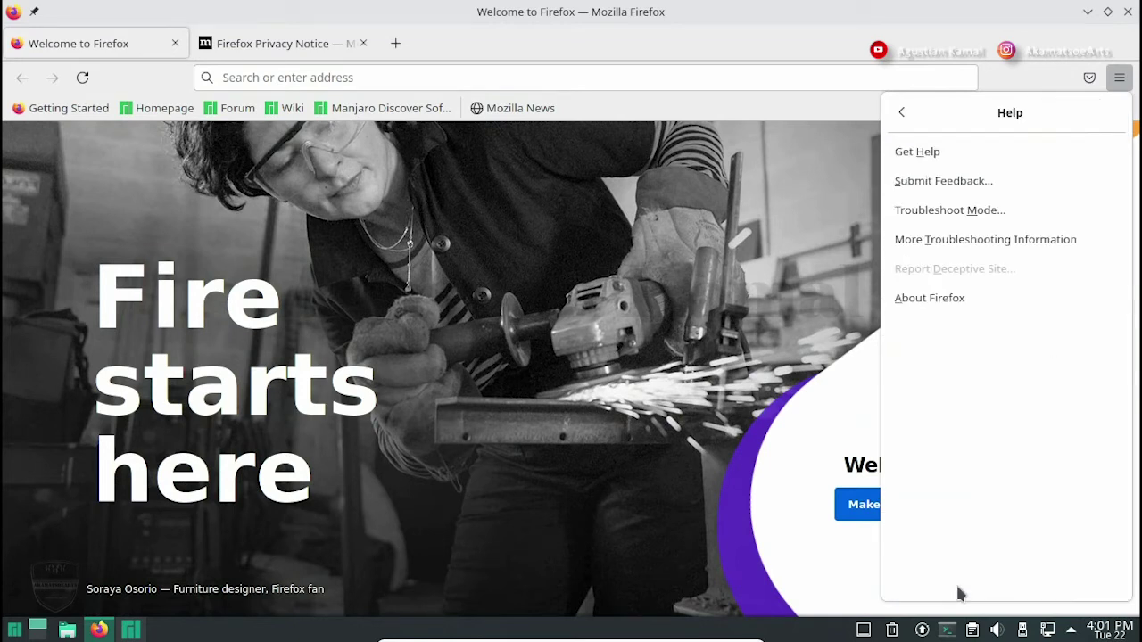
left_click(929, 302)
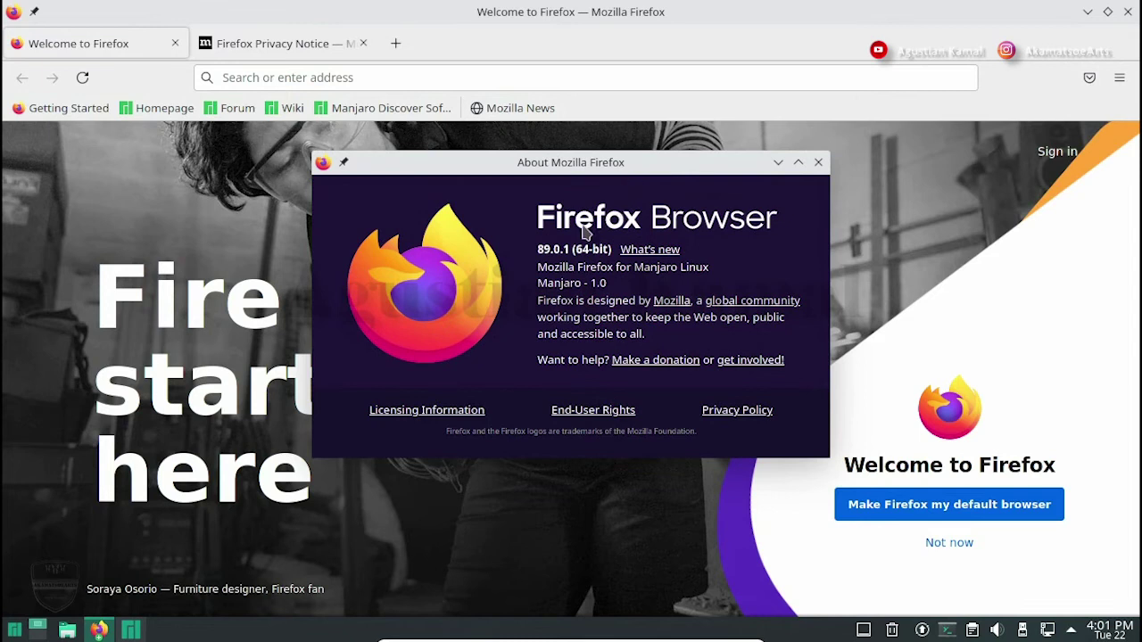
left_click_drag(538, 249, 570, 249)
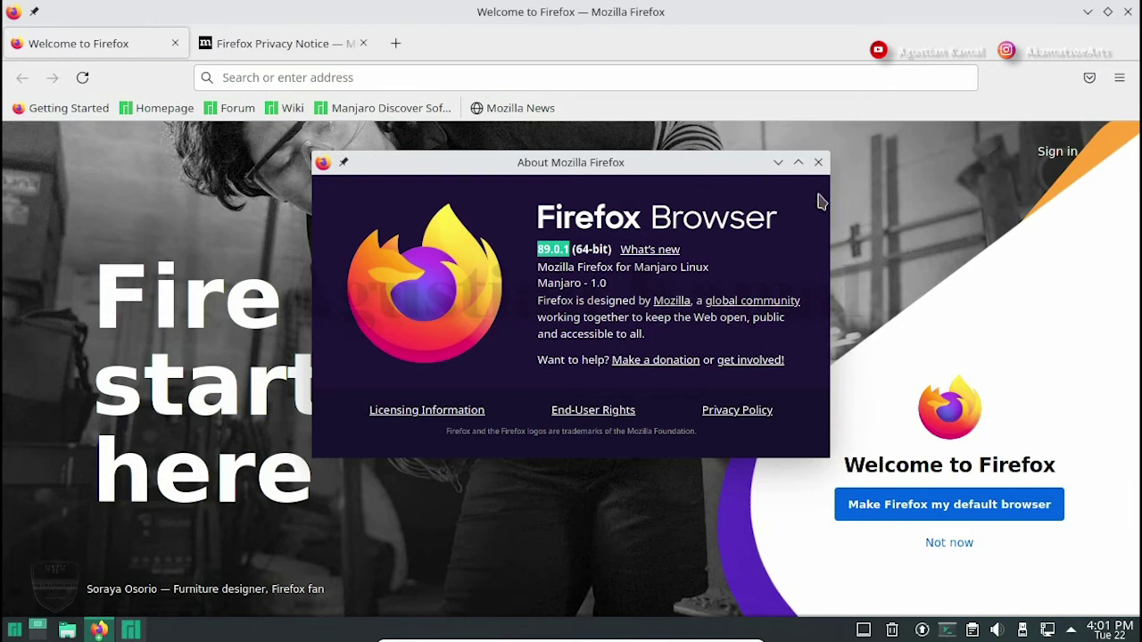
left_click(818, 164)
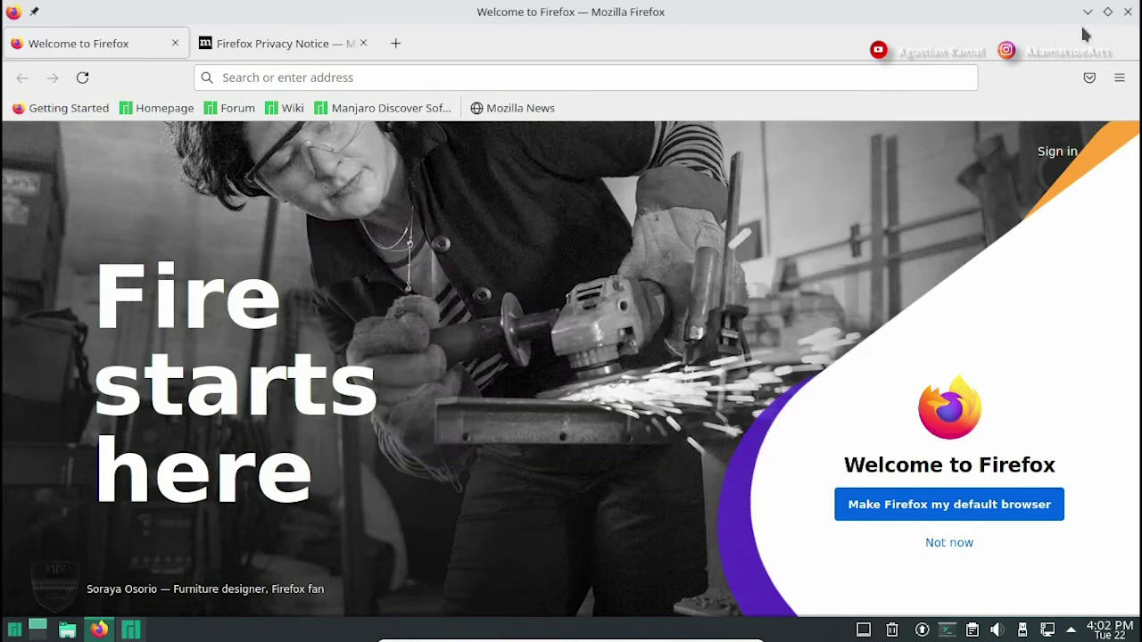
left_click(1128, 14)
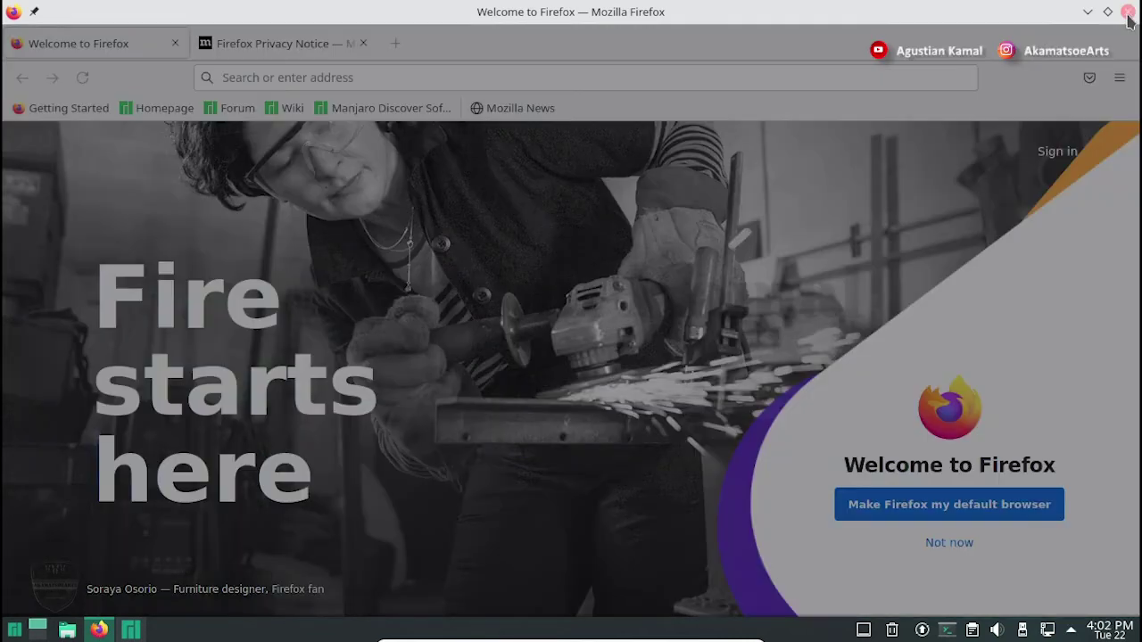
left_click(724, 234)
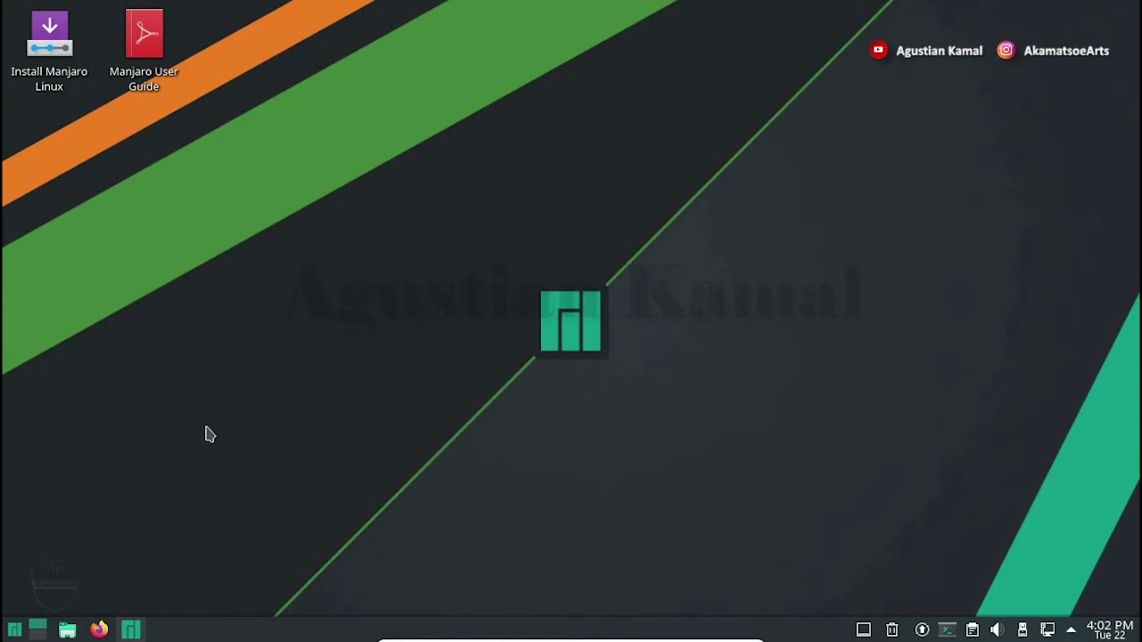
Switch to the Kate text editor, check its version in the About Kate information, and close both windows
left_click(18, 630)
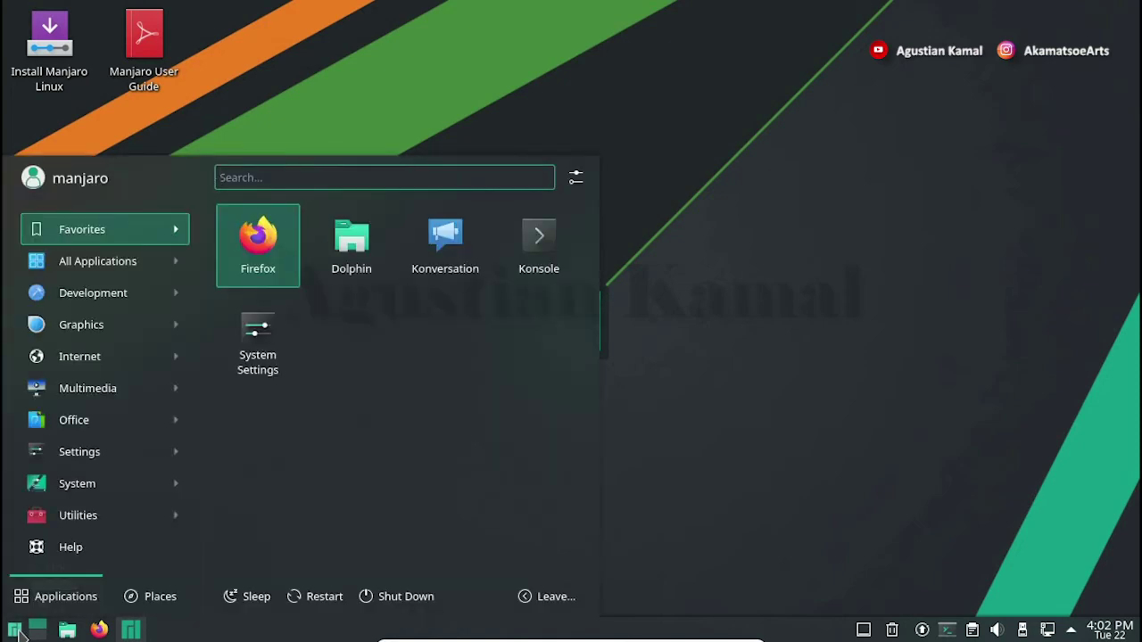
left_click(354, 179)
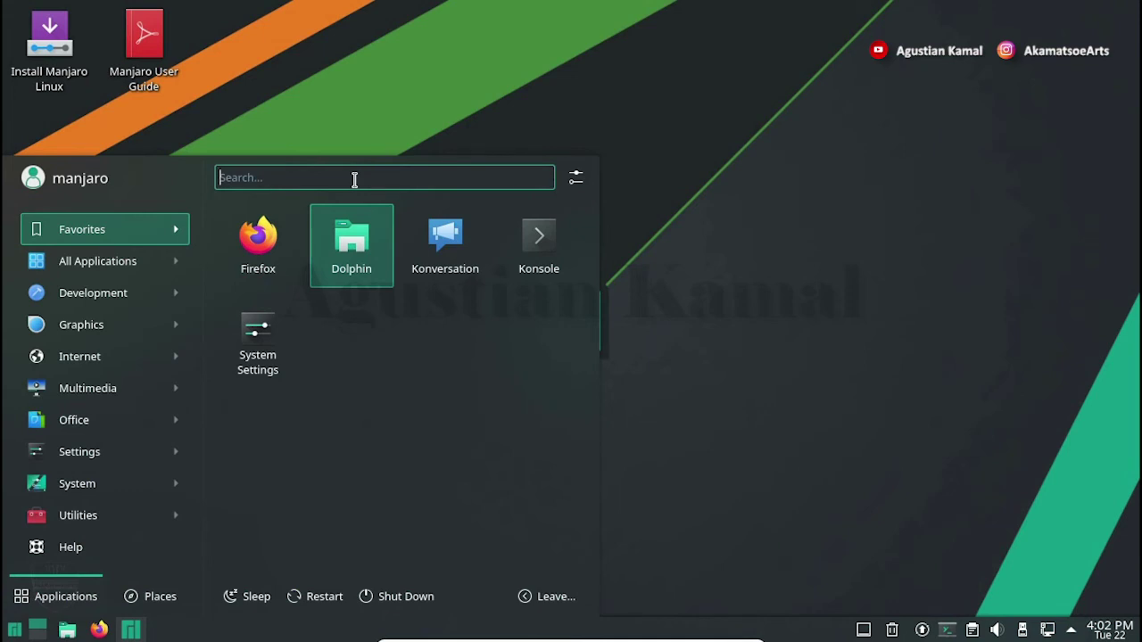
type("kate")
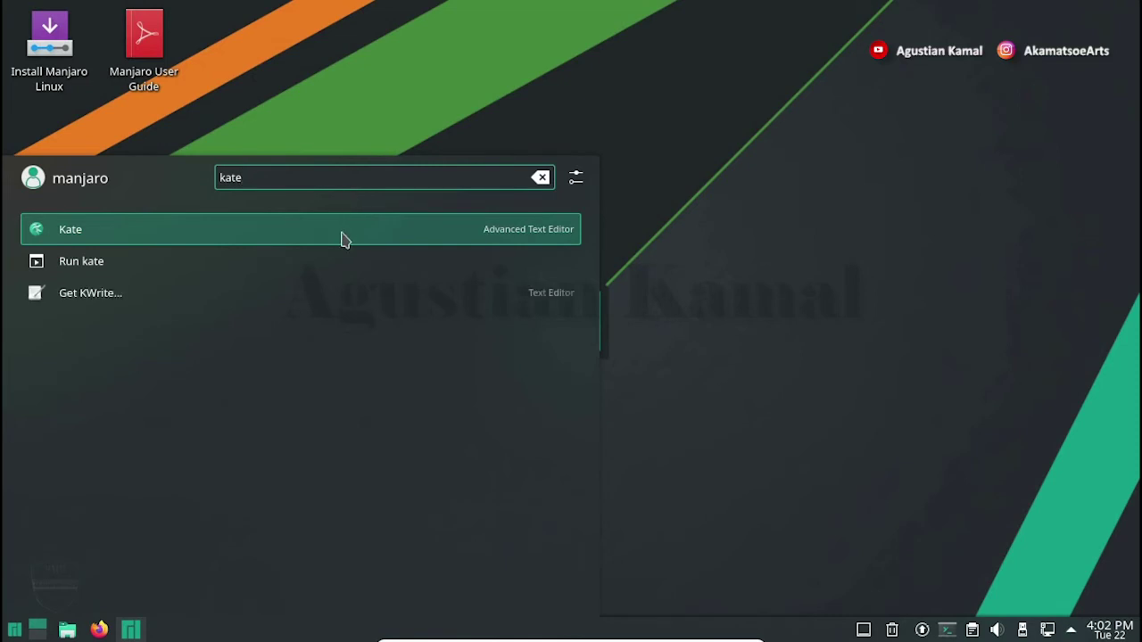
left_click(343, 235)
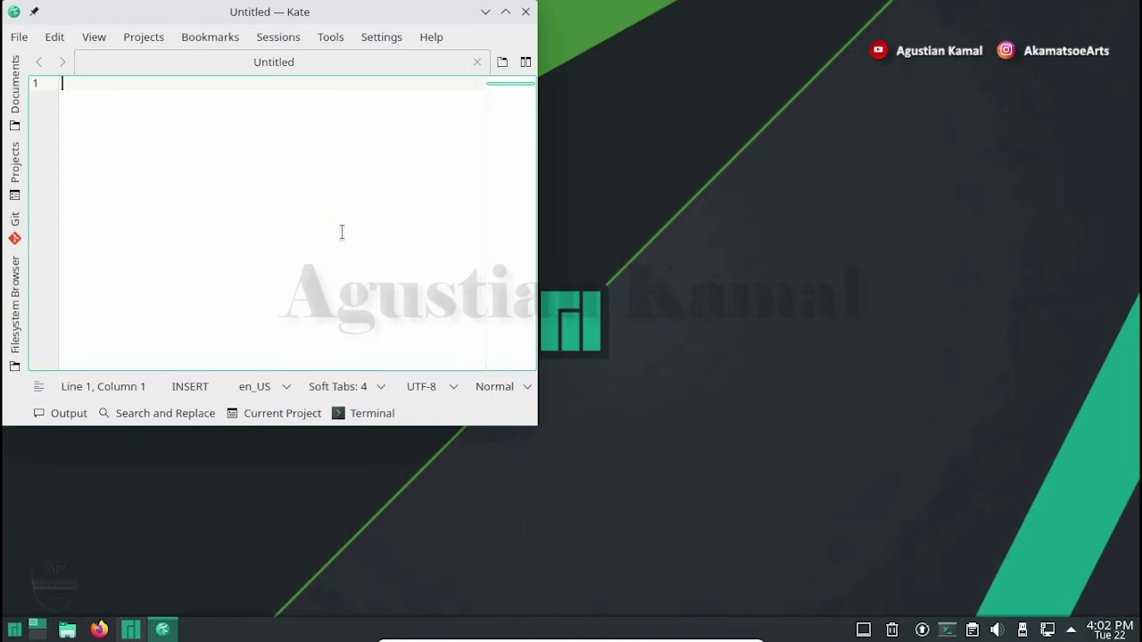
left_click(438, 38)
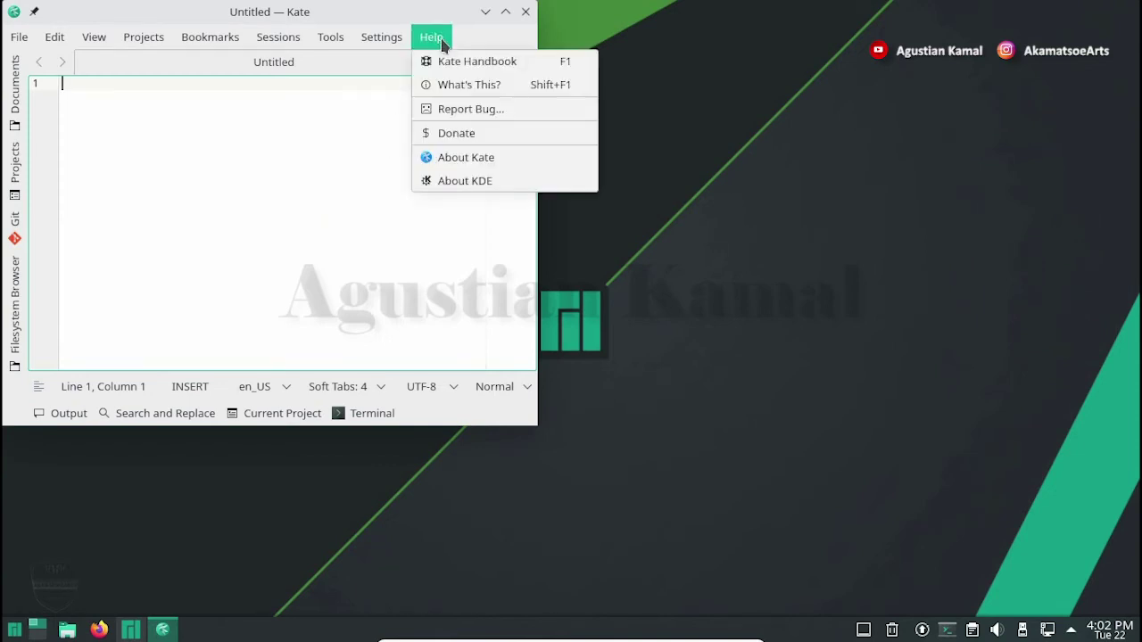
left_click(450, 166)
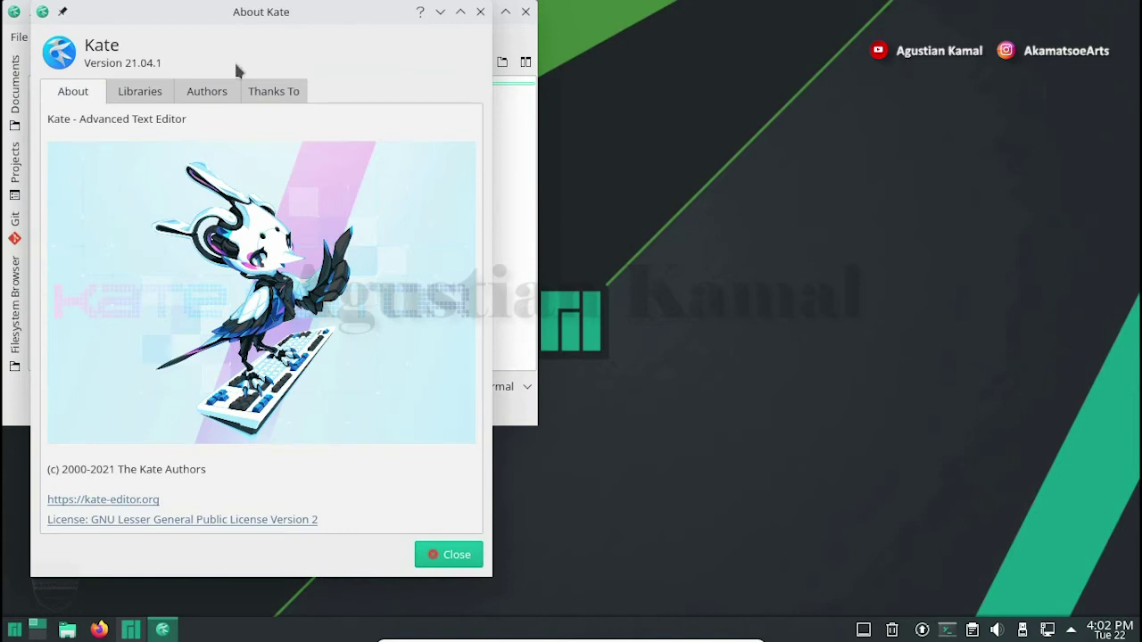
left_click_drag(163, 65, 132, 66)
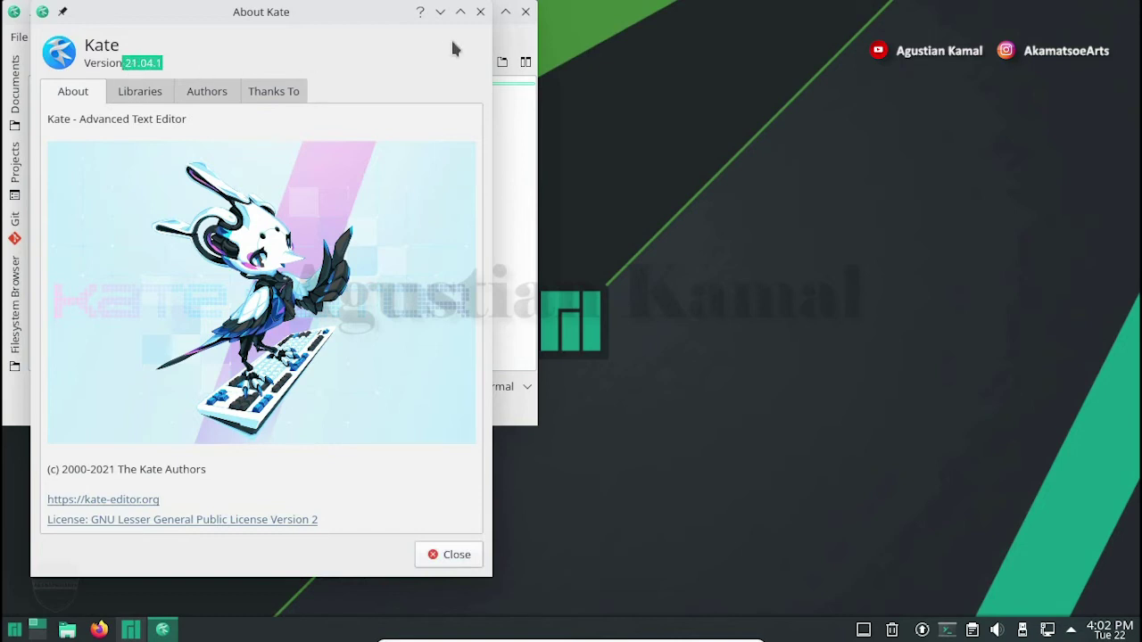
left_click(479, 11)
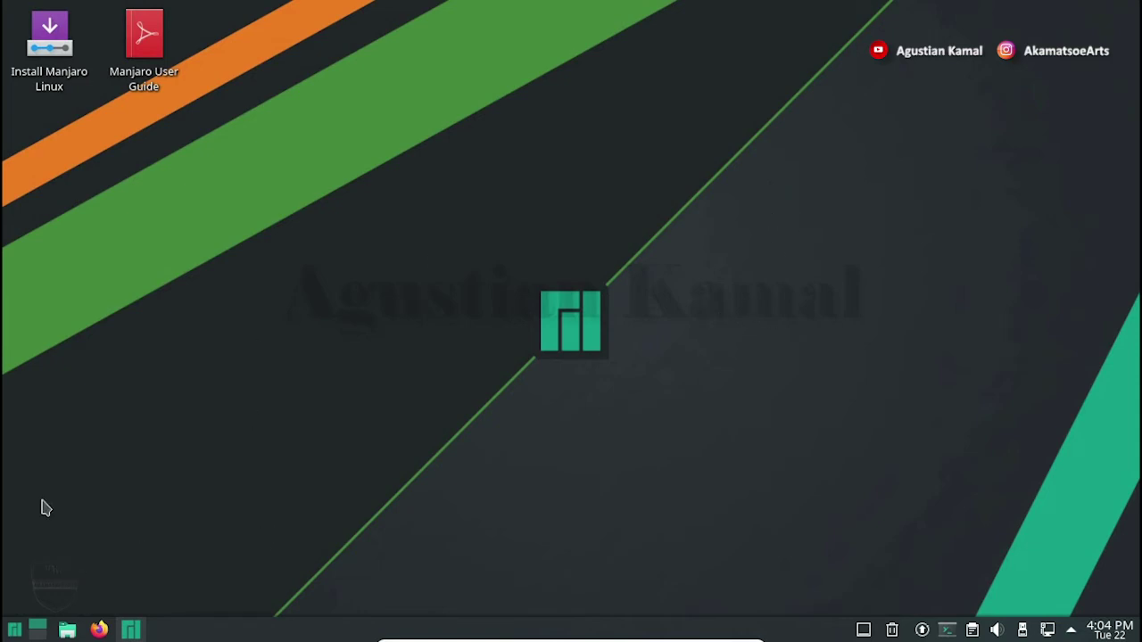
Find the Global Theme settings by searching the applications for global, open them, and move the window towards the middle of the desktop
left_click(18, 630)
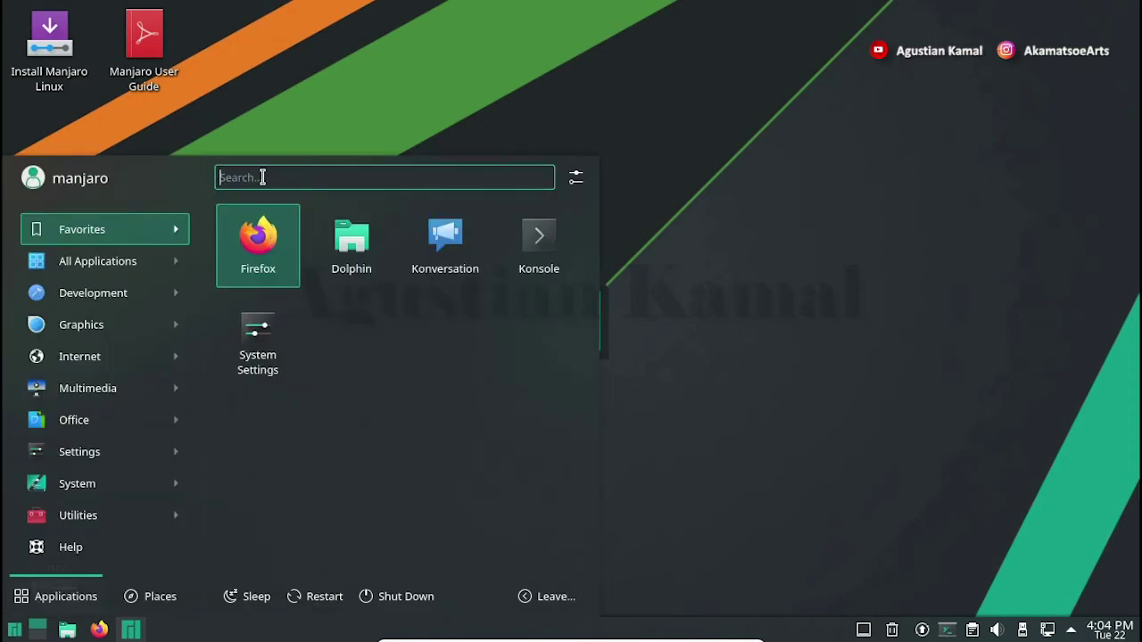
type("global")
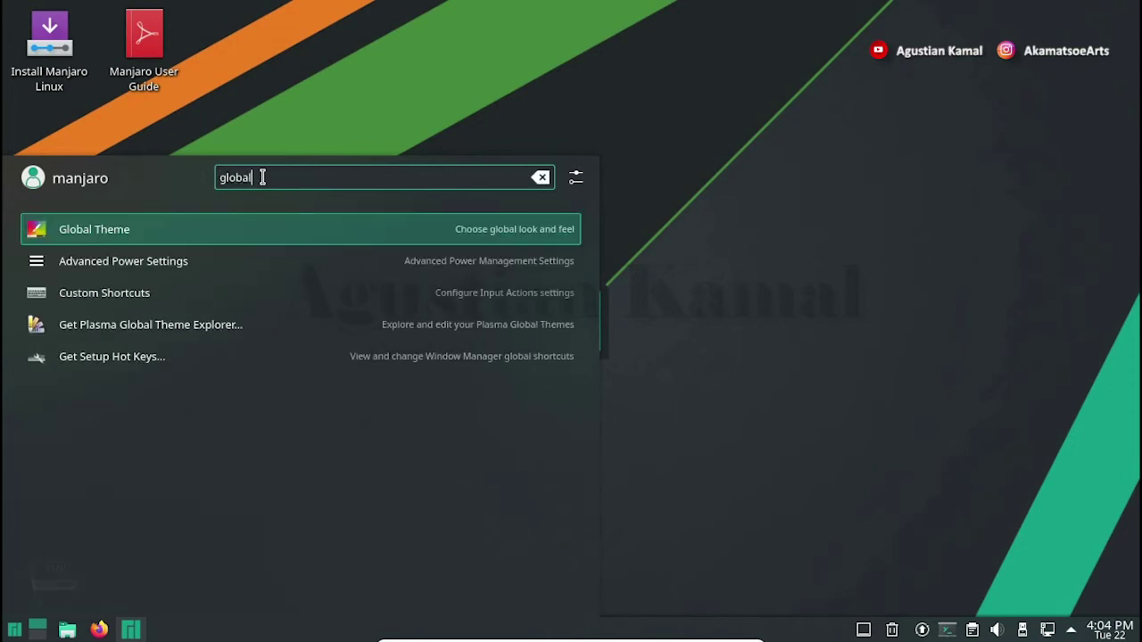
left_click(206, 235)
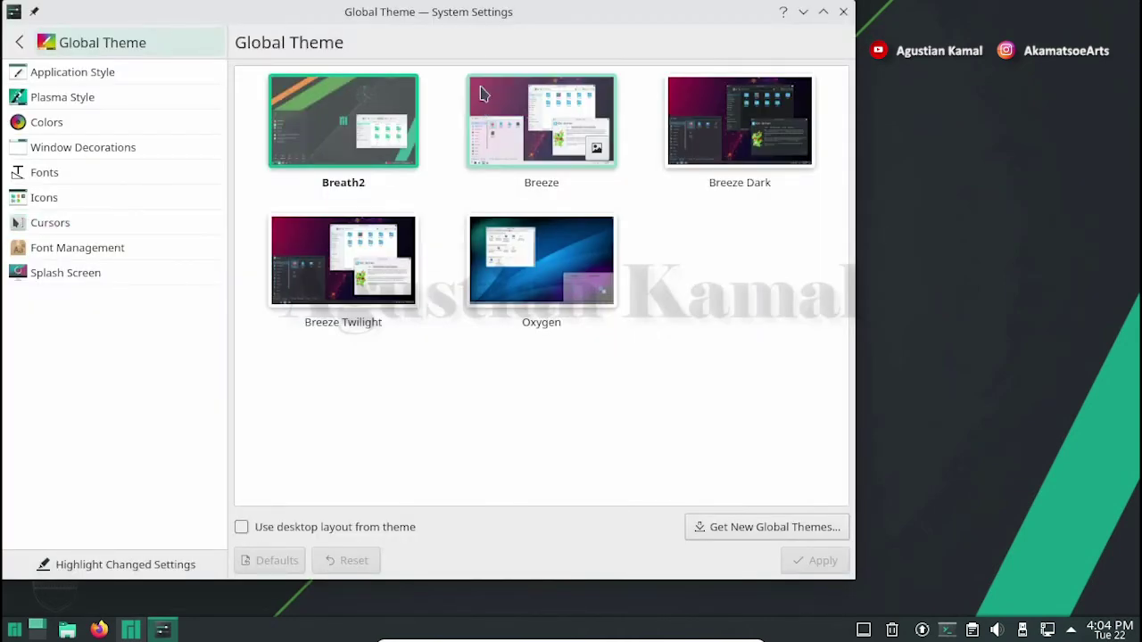
left_click_drag(449, 21, 624, 34)
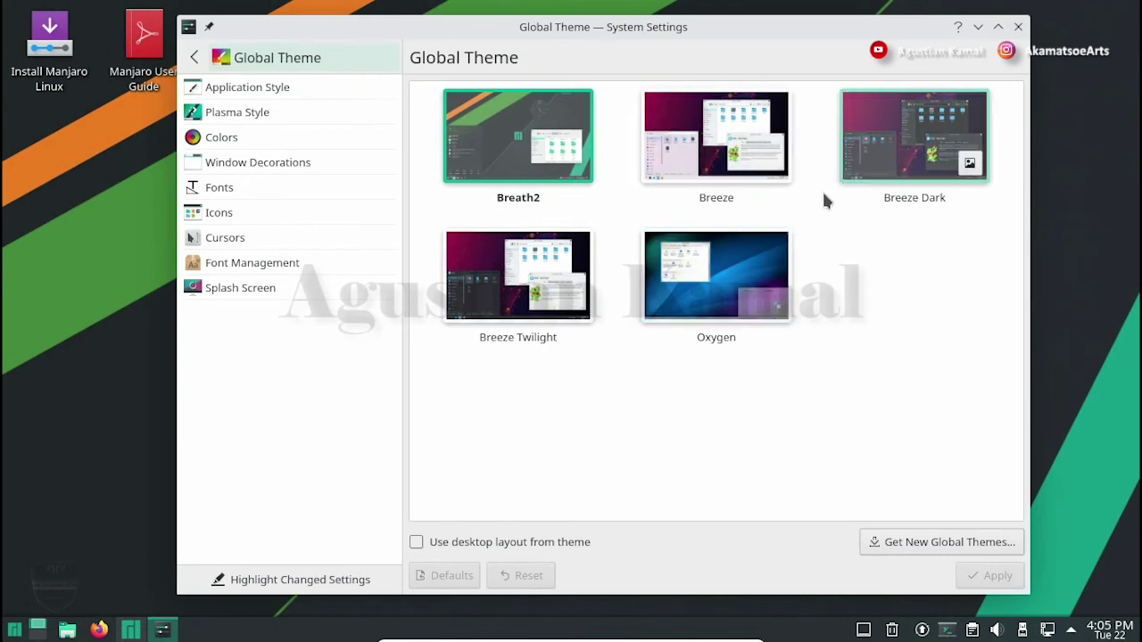
Examine the appearance settings from Application Style, Plasma Style and Colors through to Font Management and Splash Screen, and close System Settings
left_click(284, 87)
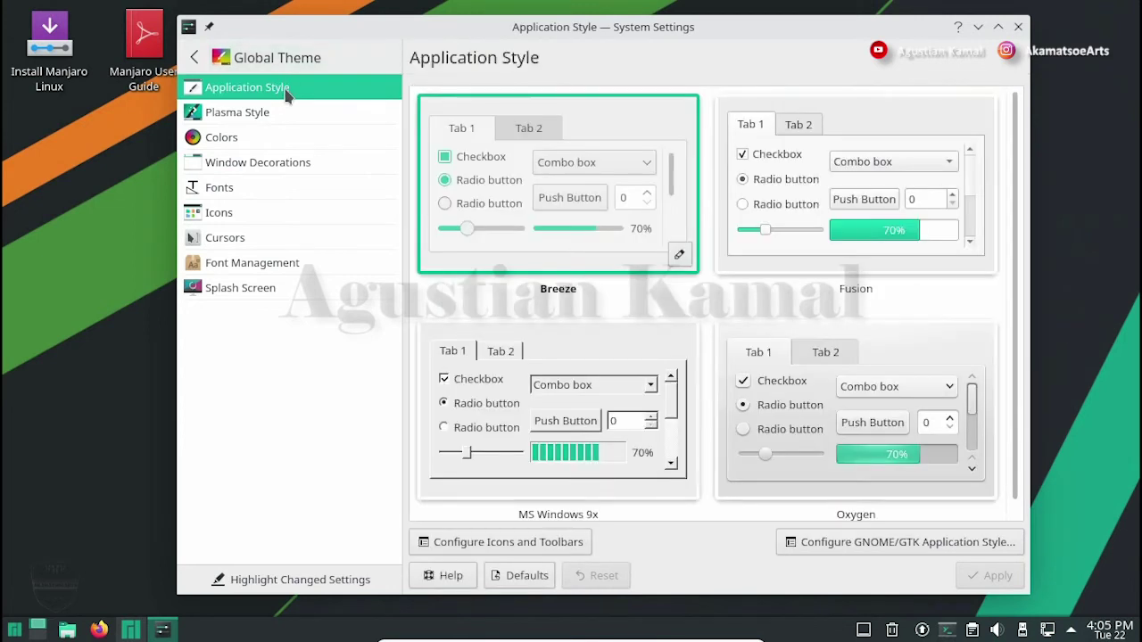
left_click(272, 112)
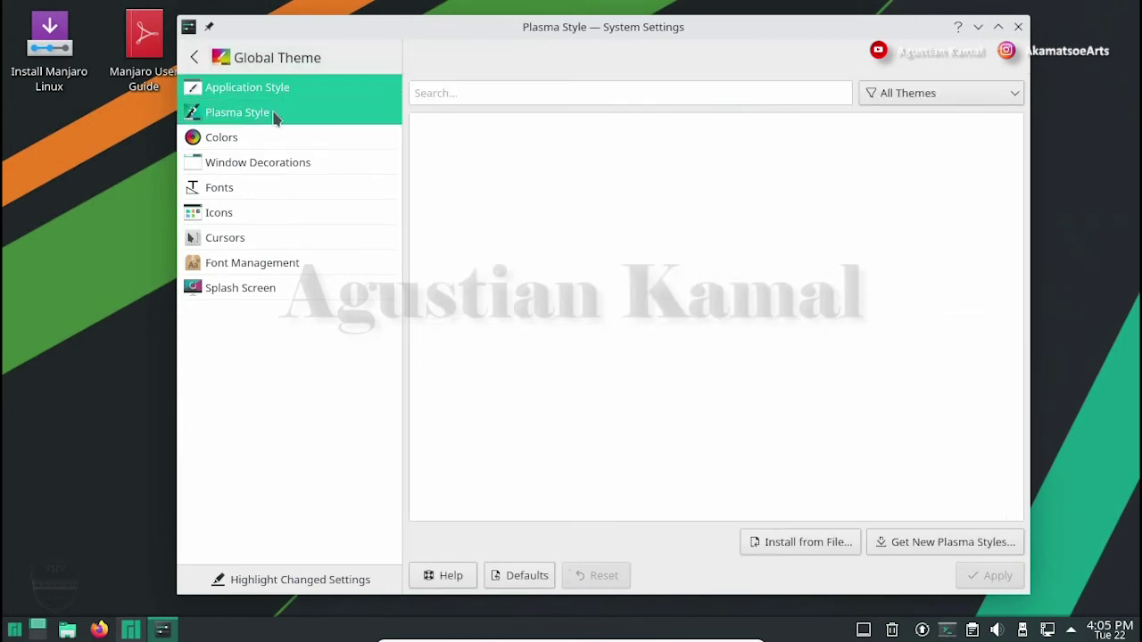
left_click(263, 139)
left_click(271, 164)
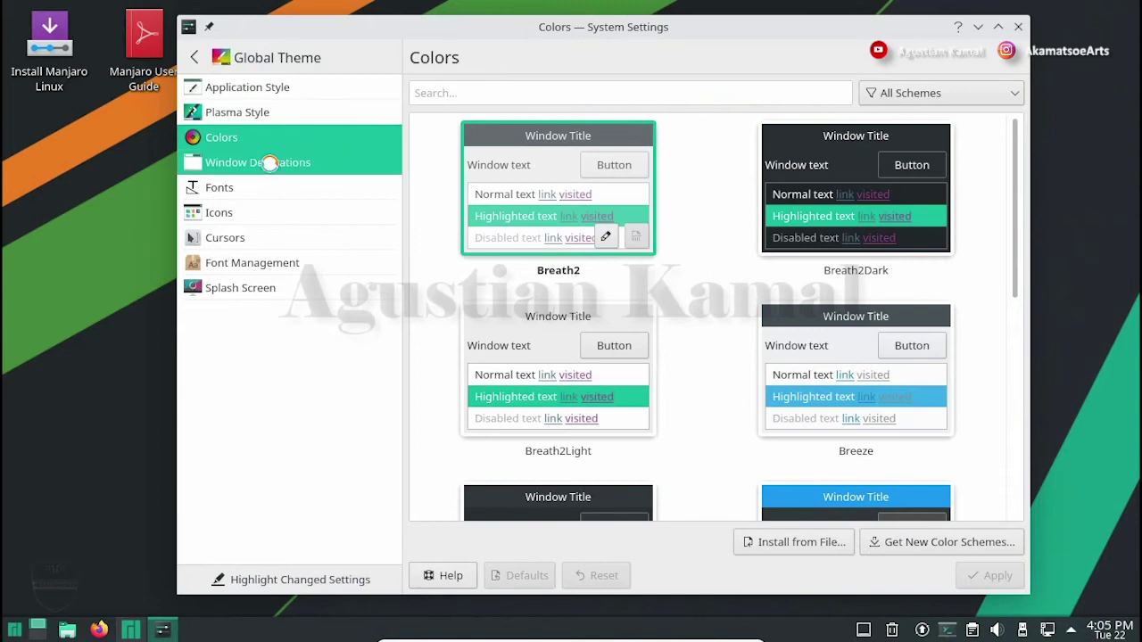
left_click(266, 186)
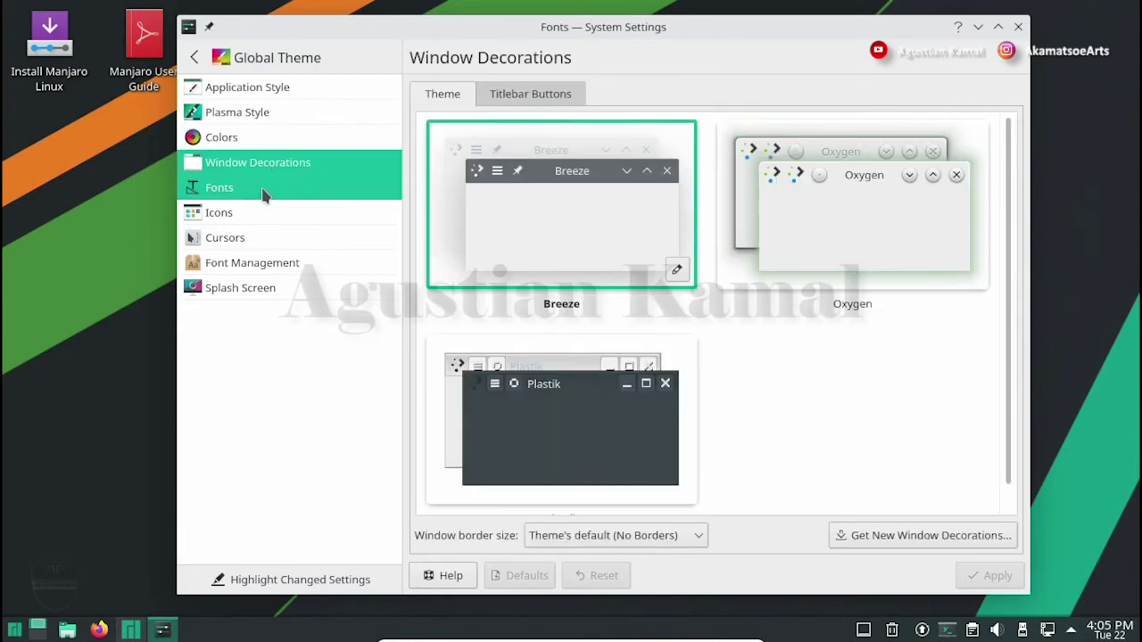
left_click(253, 217)
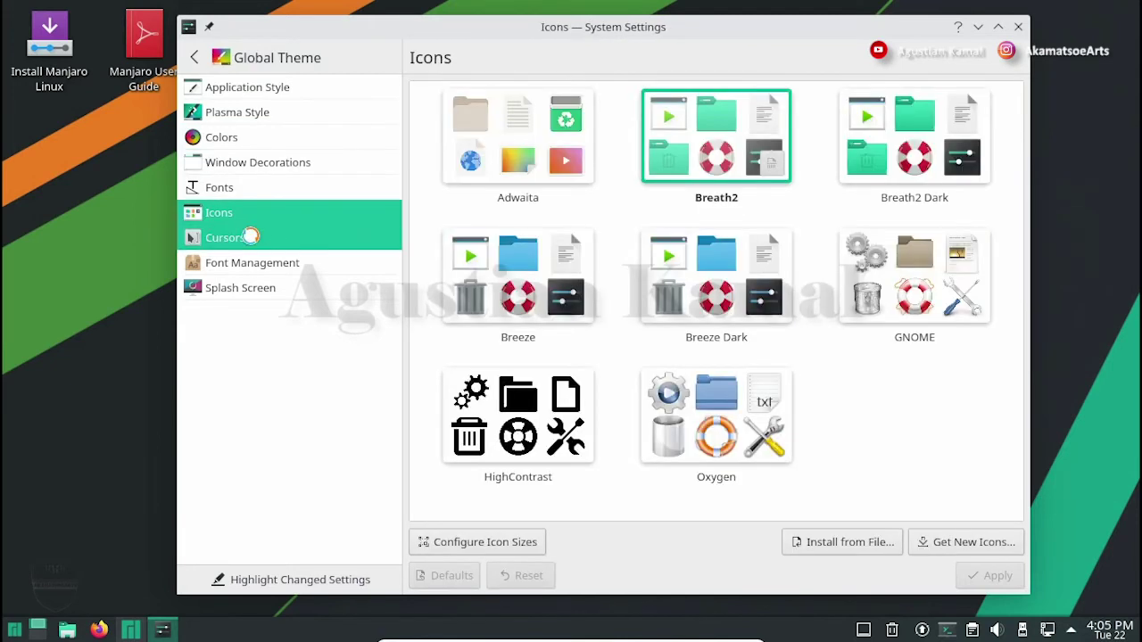
left_click(249, 237)
left_click(271, 266)
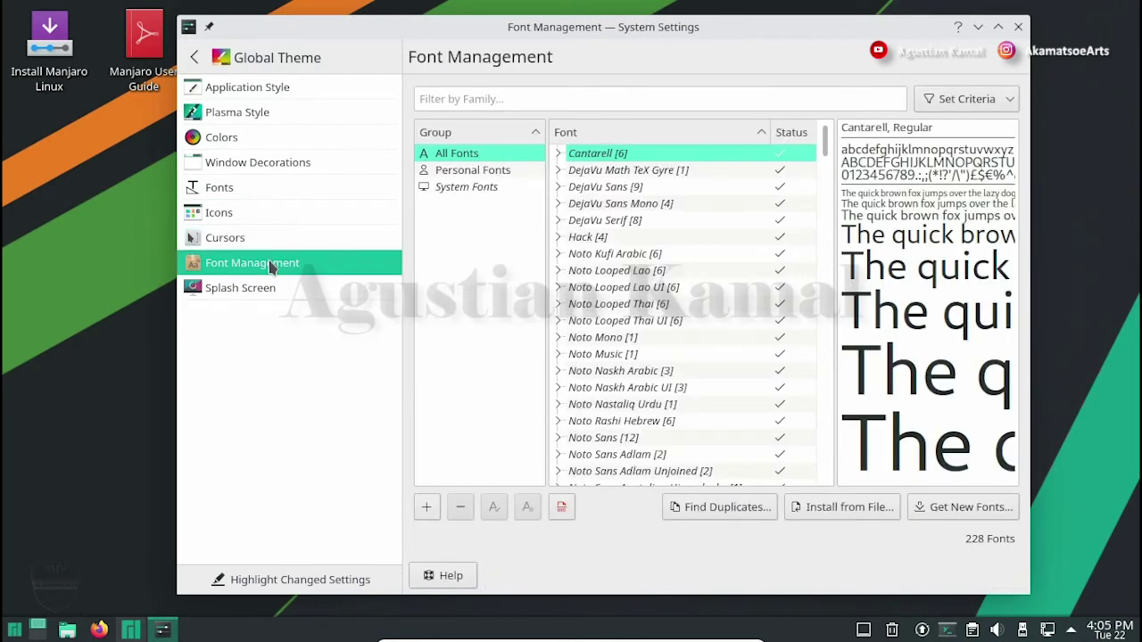
left_click(266, 294)
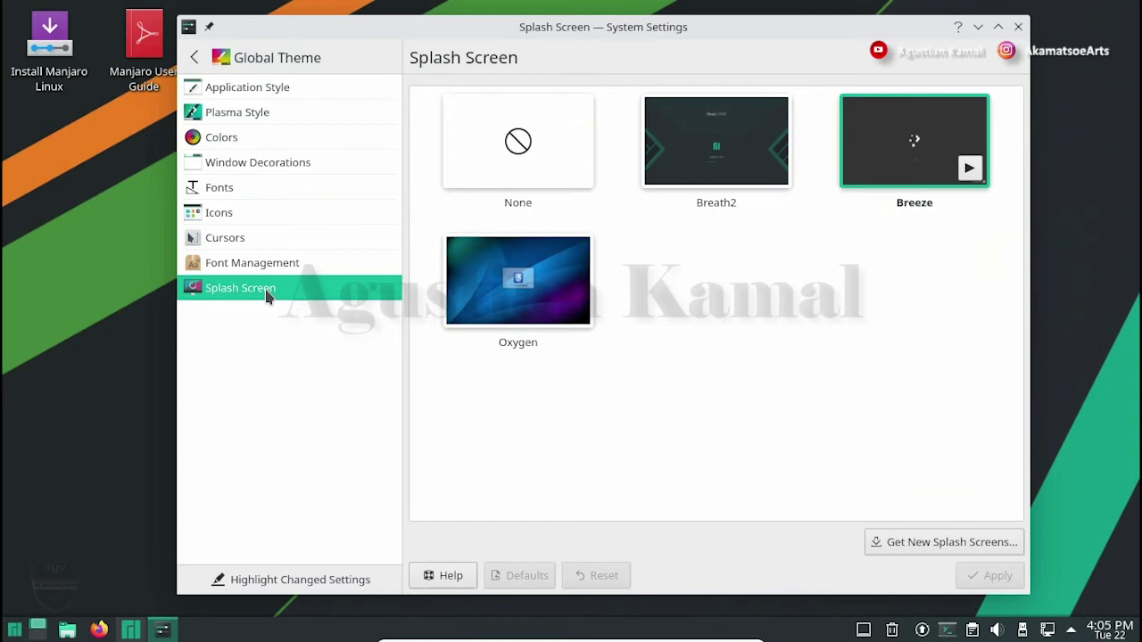
left_click(1023, 29)
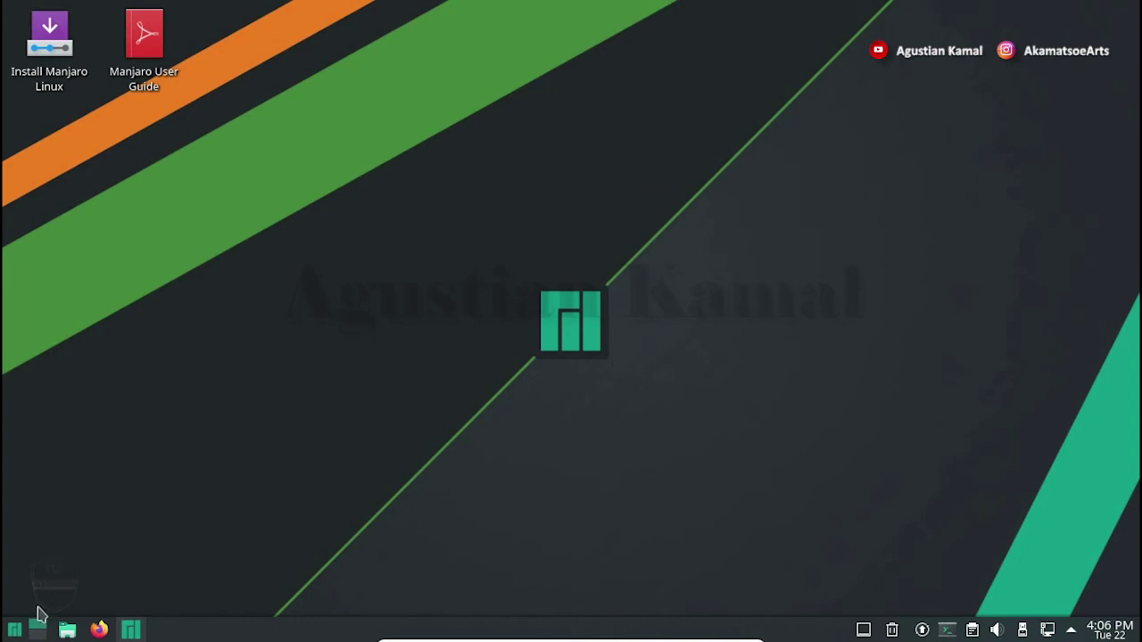
Switch to the Pamac Add/Remove Software manager and search its packages for geany
left_click(15, 633)
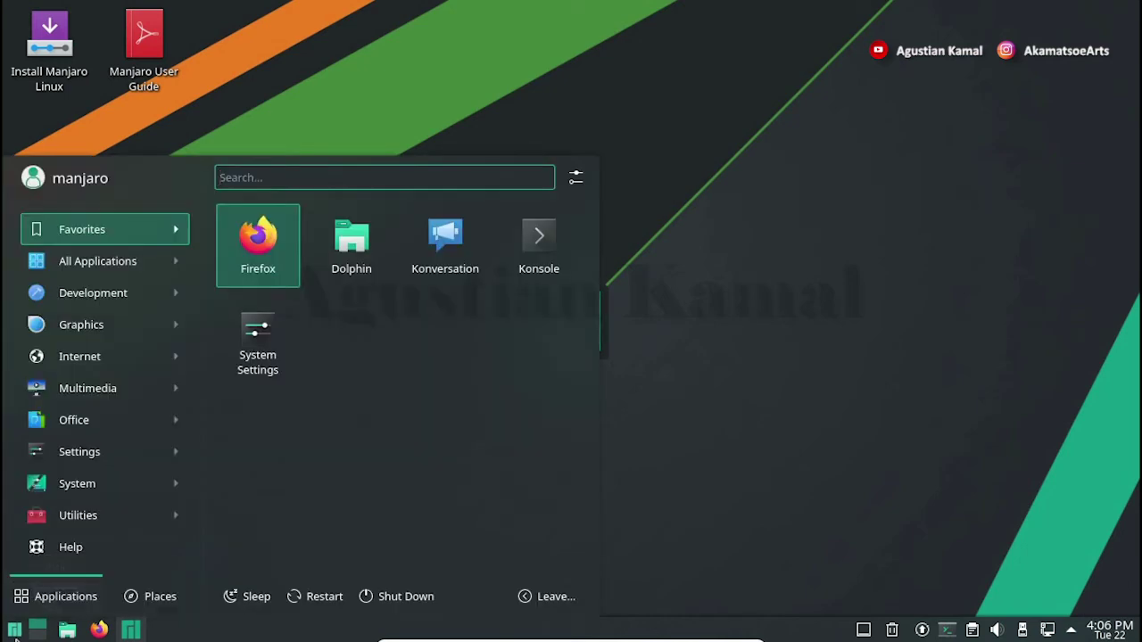
left_click(309, 178)
type("pamac")
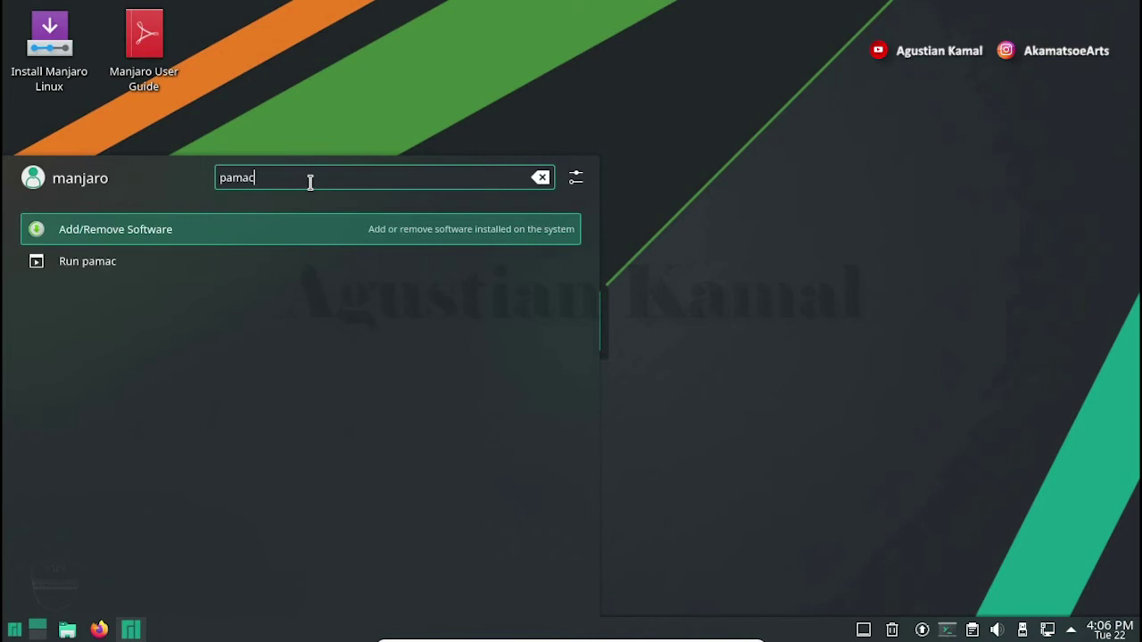
left_click(239, 232)
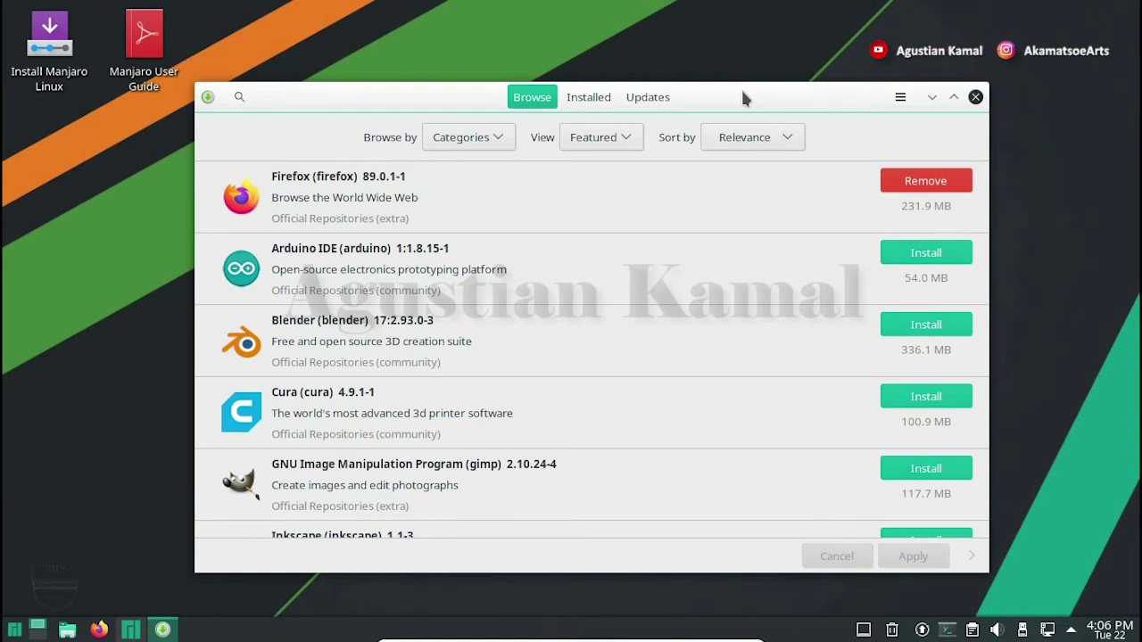
left_click(241, 95)
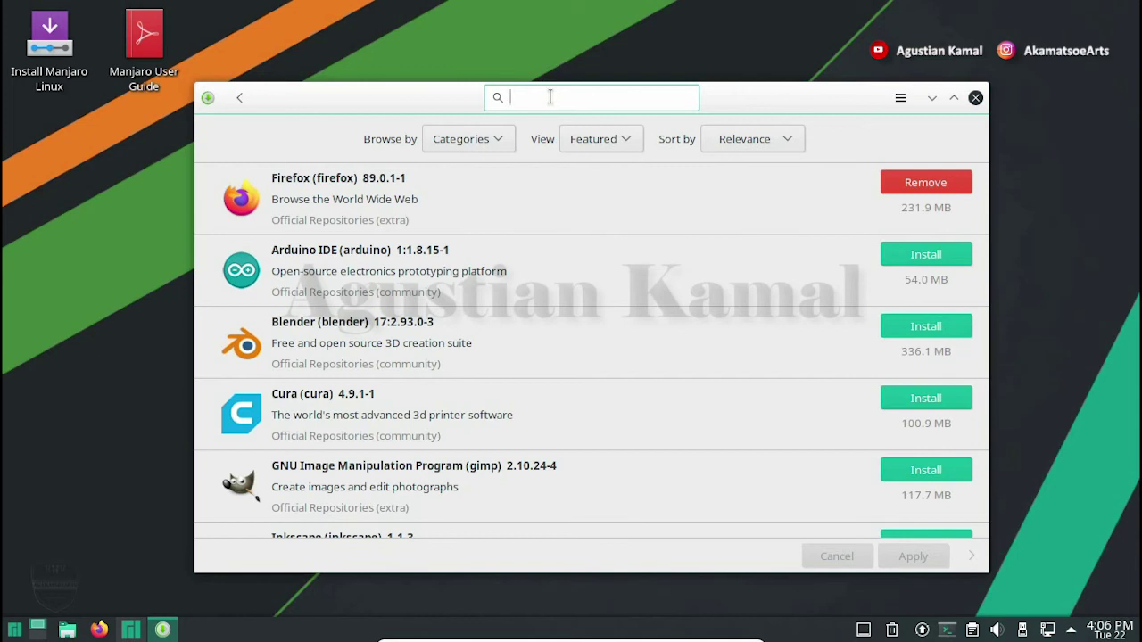
type("geany")
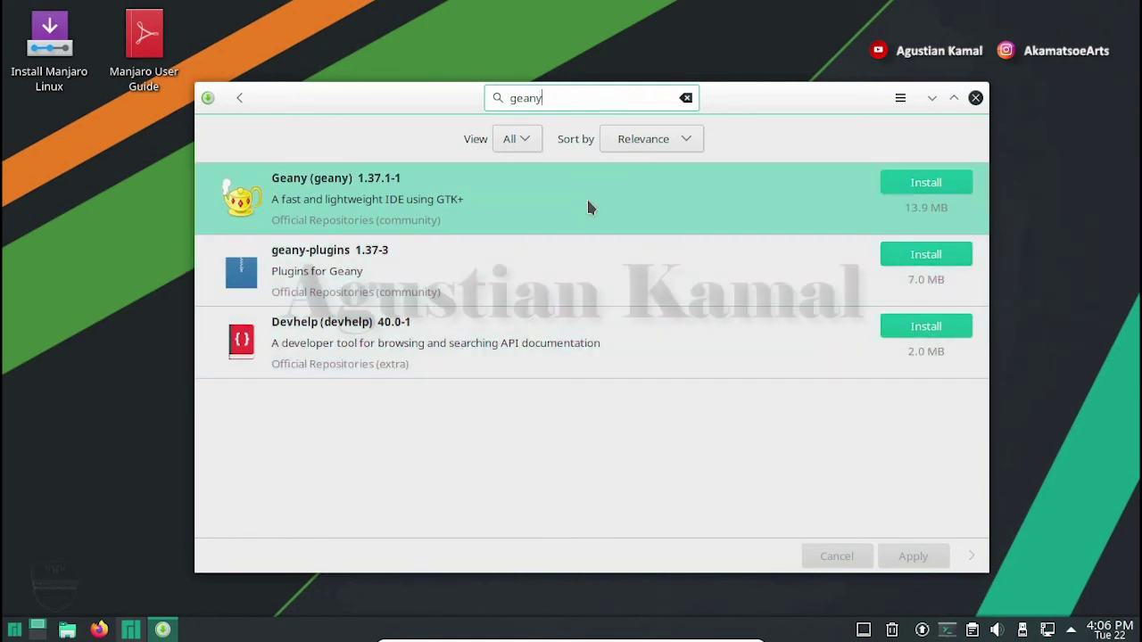
Install Geany together with the optional geany-plugins dependency, approve the transaction after reviewing its summary, and close the software manager
left_click(925, 184)
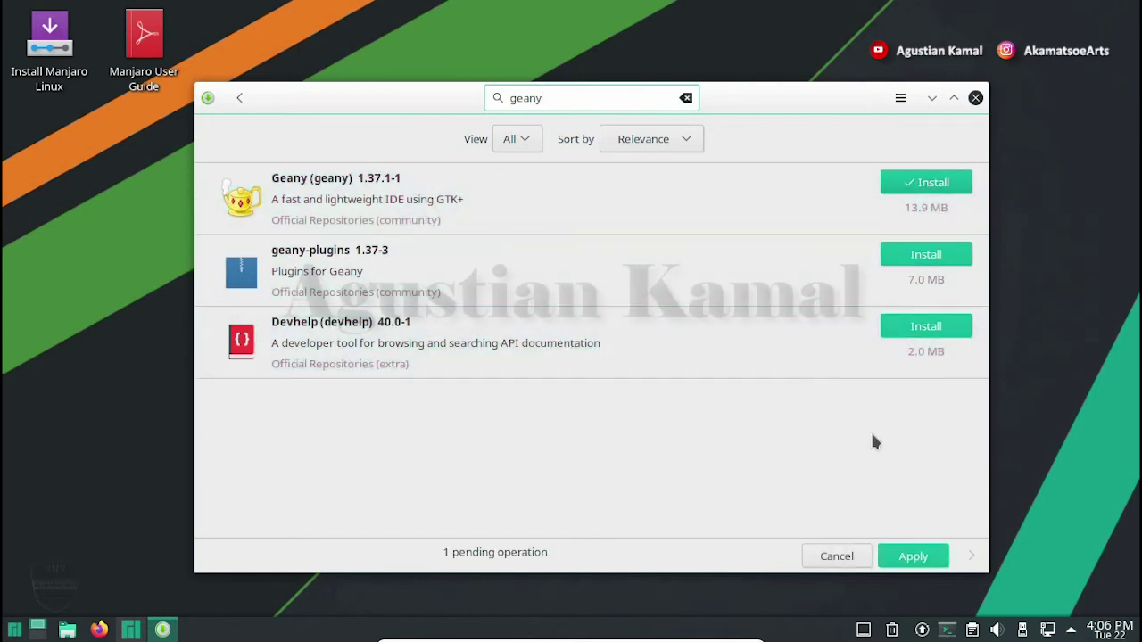
left_click(919, 558)
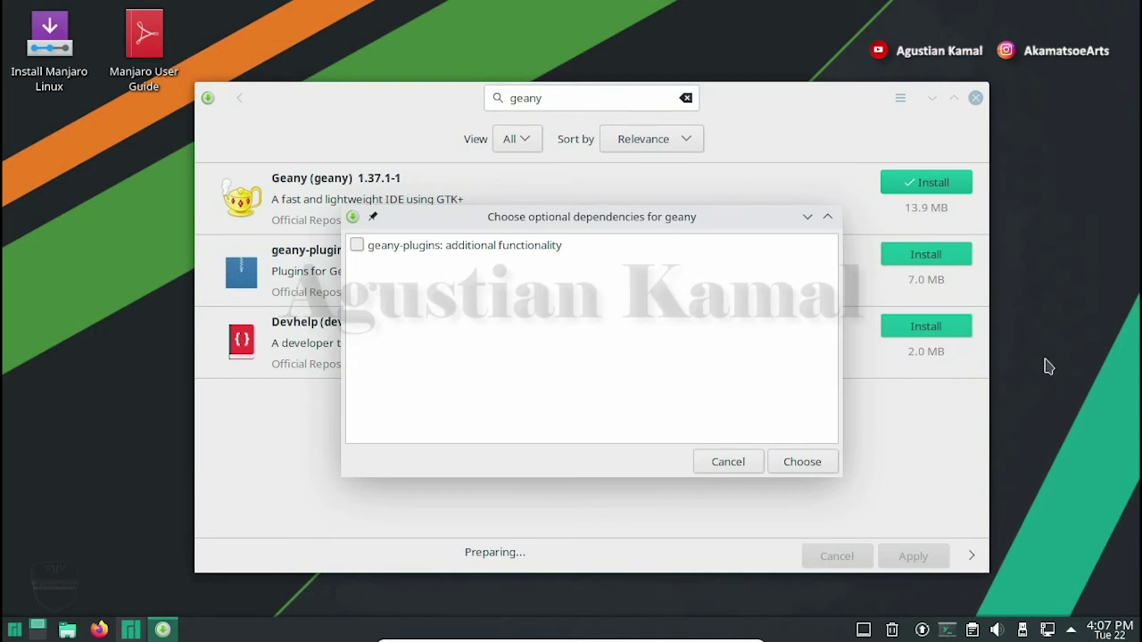
left_click(361, 248)
left_click(813, 464)
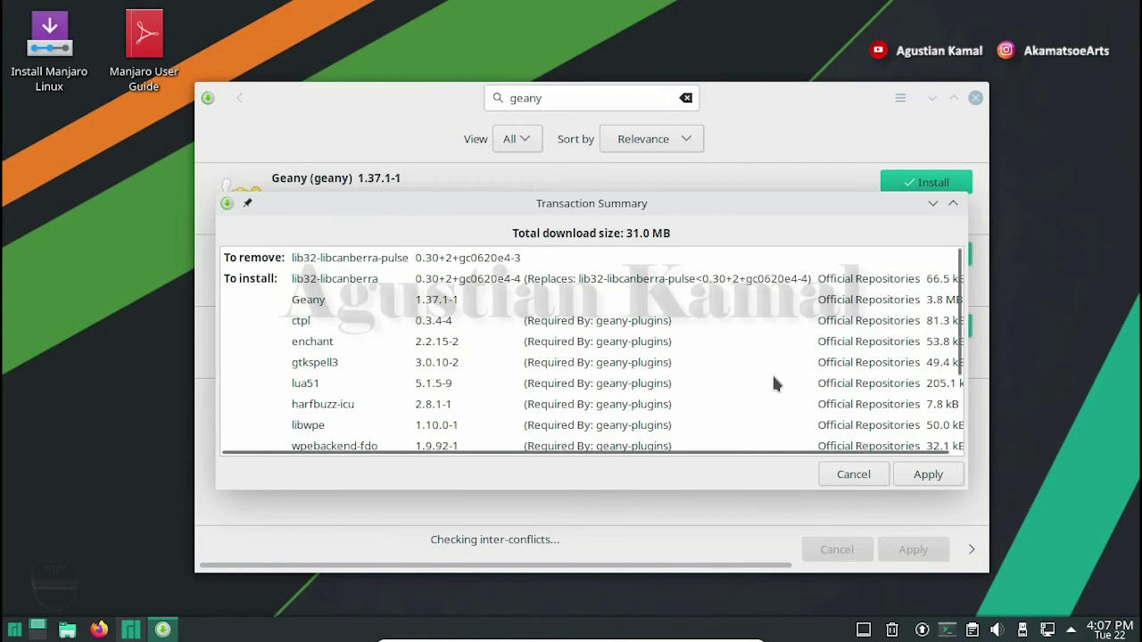
scroll(772, 373, "down", 3)
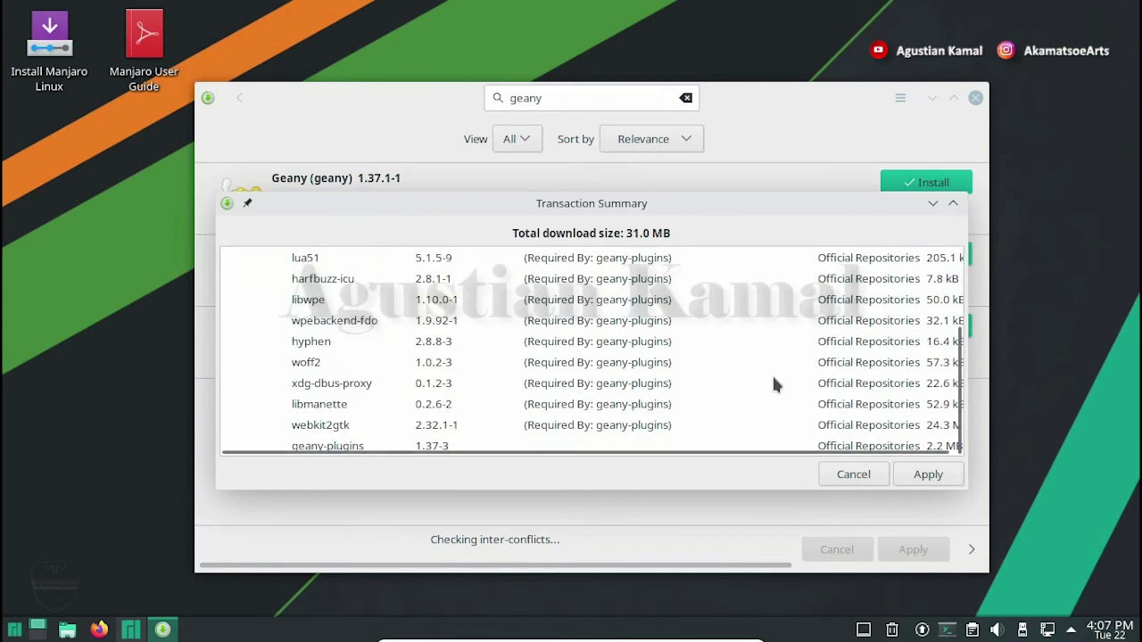
left_click(928, 475)
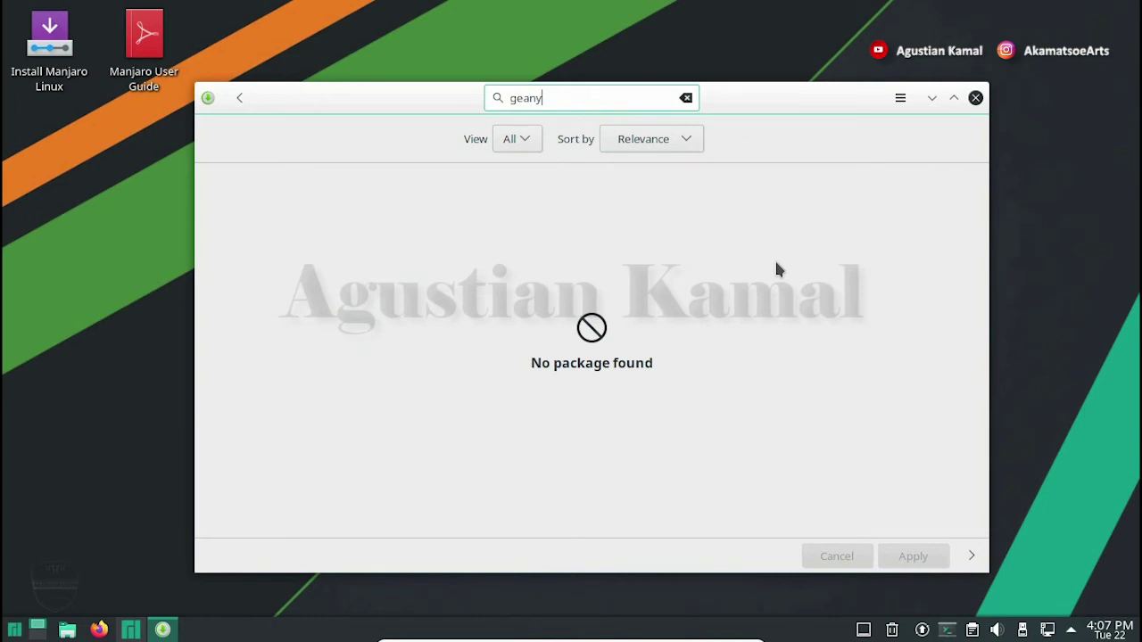
left_click(976, 98)
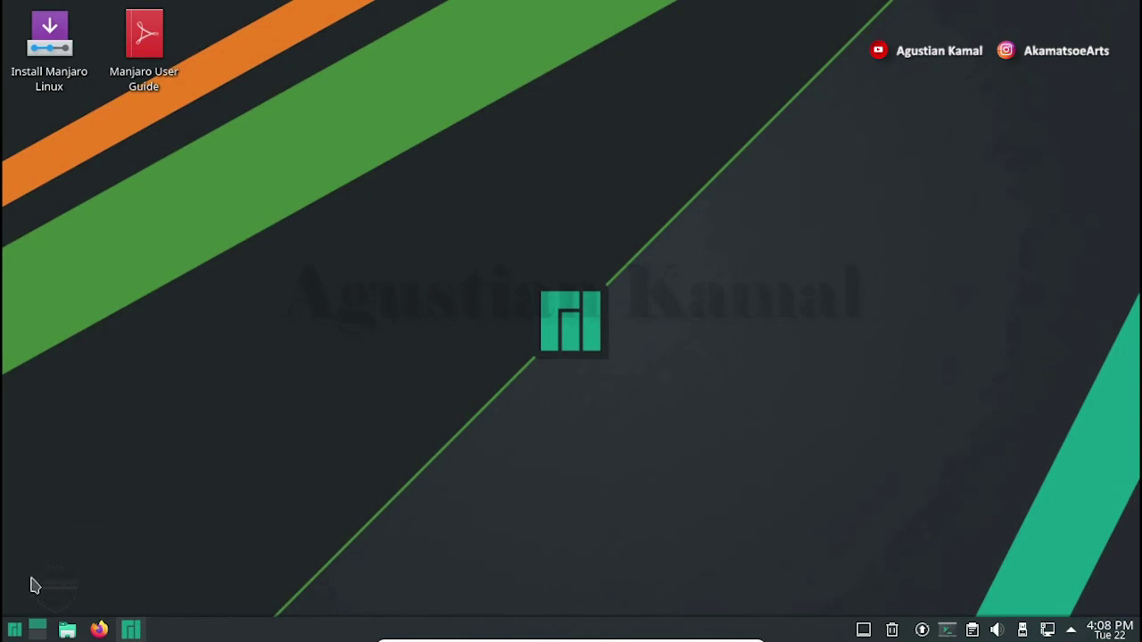
Launch the newly installed Geany editor and move its window towards the middle of the desktop
left_click(15, 632)
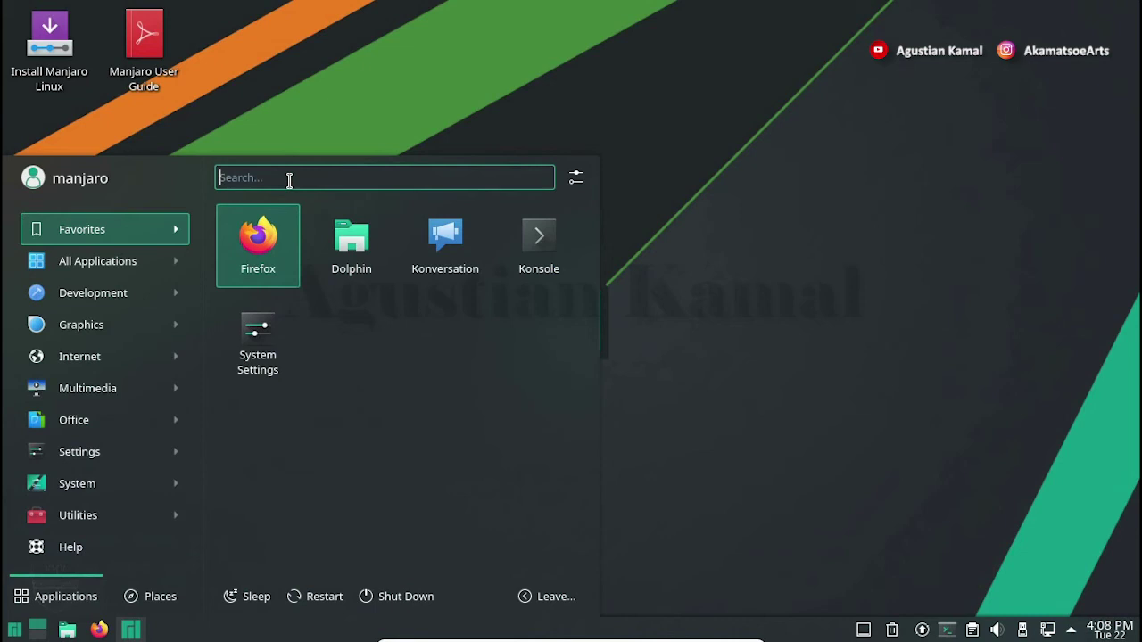
type("geany")
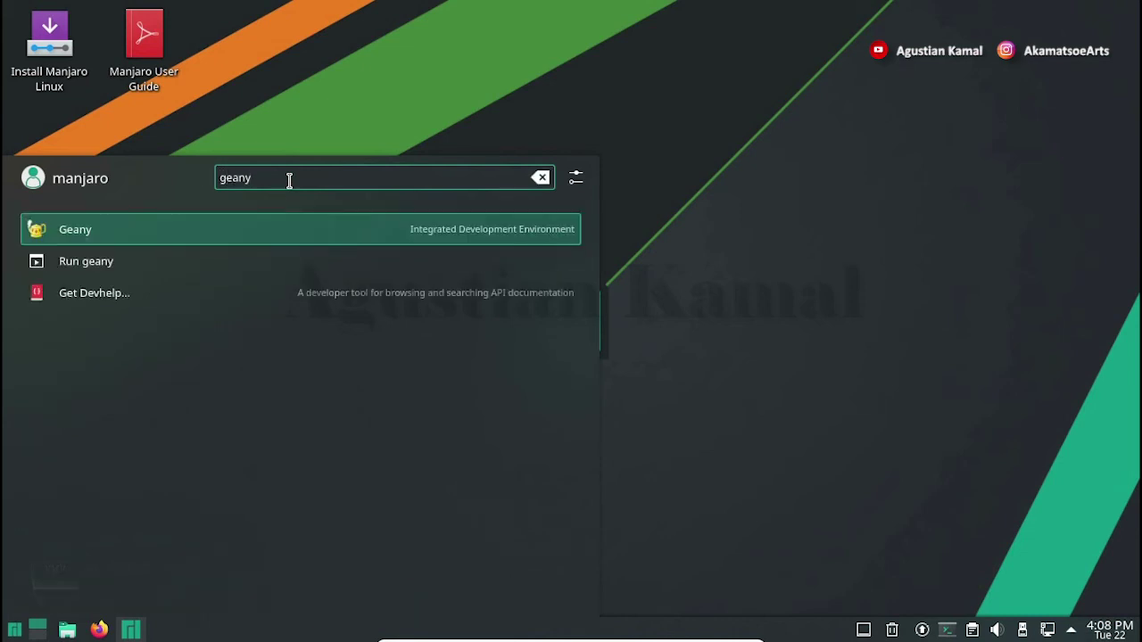
left_click(132, 232)
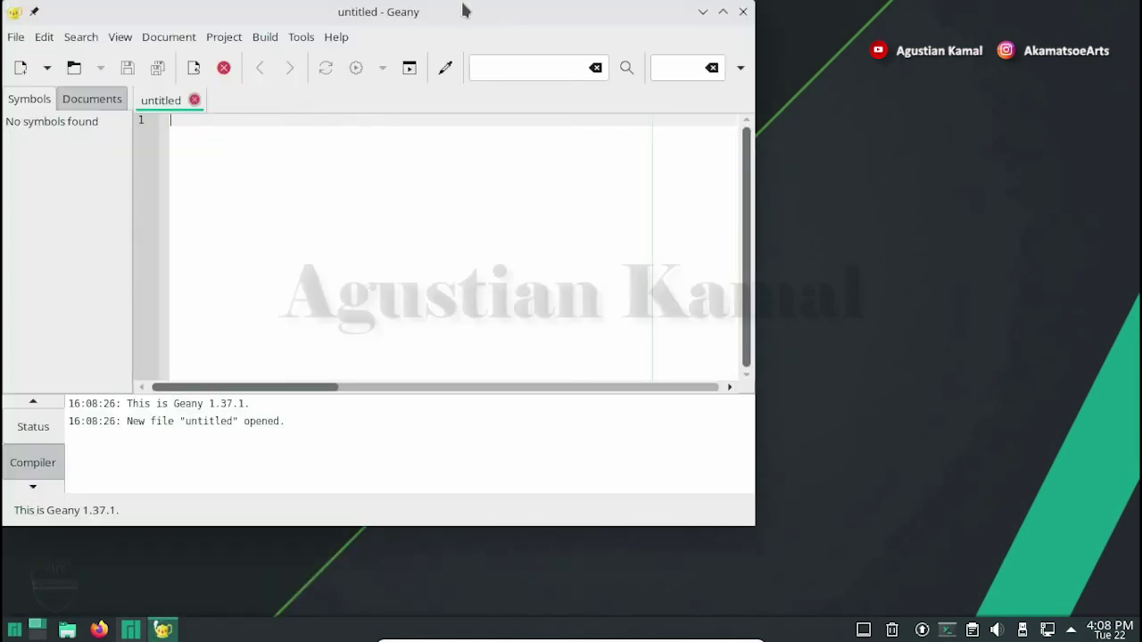
left_click_drag(464, 9, 630, 34)
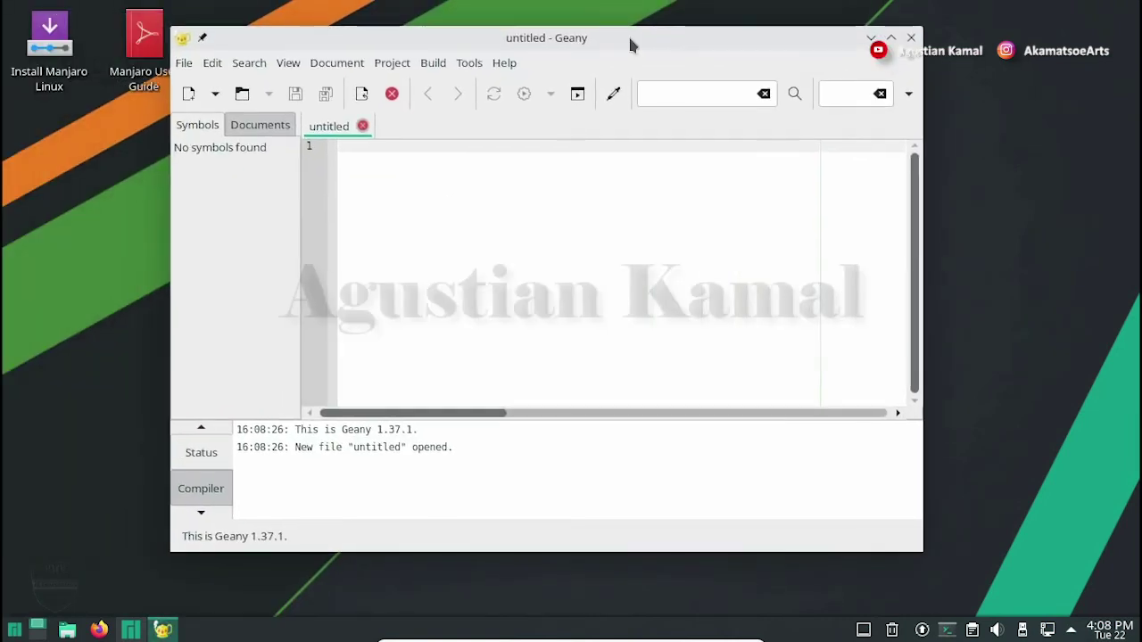
View Geany's About information for its version, move that dialog aside, and close both the dialog and the editor
left_click(511, 66)
left_click(525, 255)
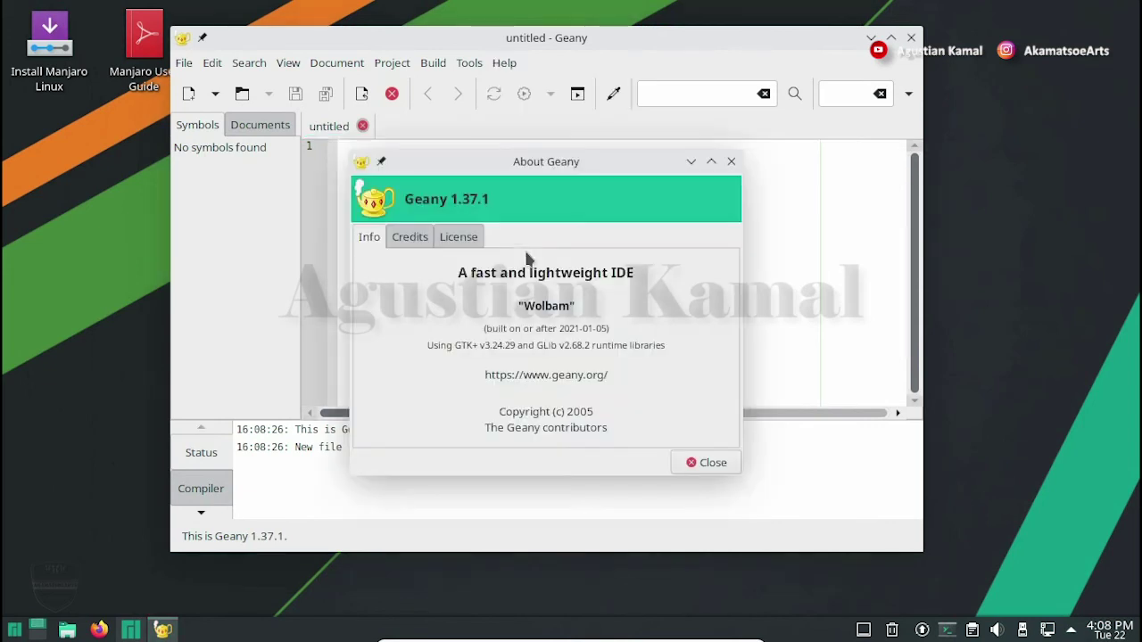
left_click_drag(542, 167, 663, 181)
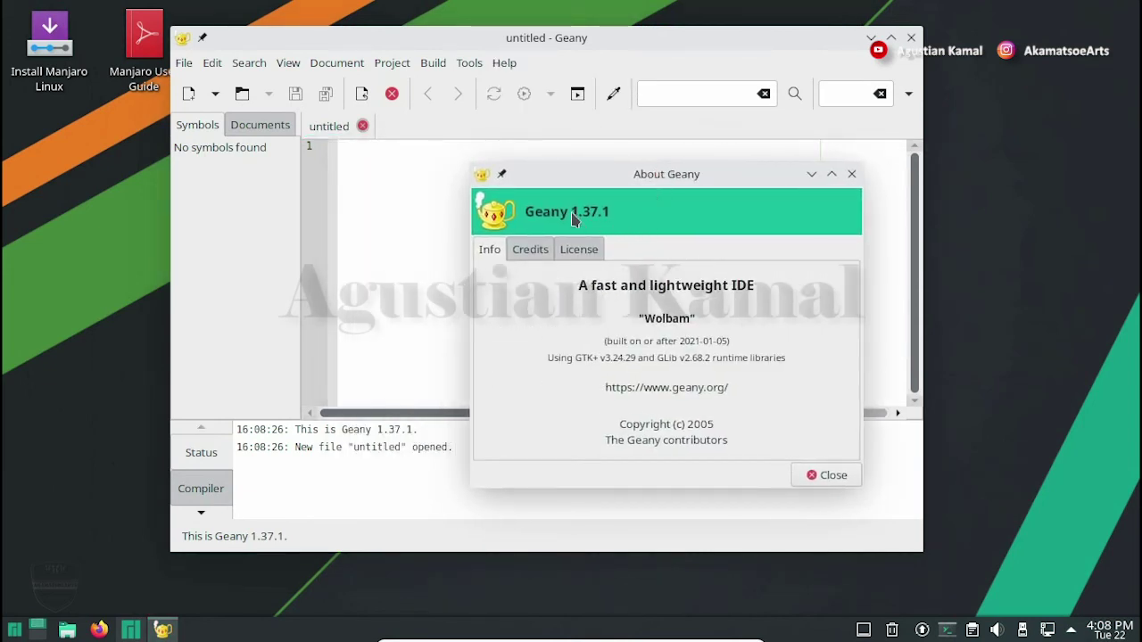
left_click(852, 173)
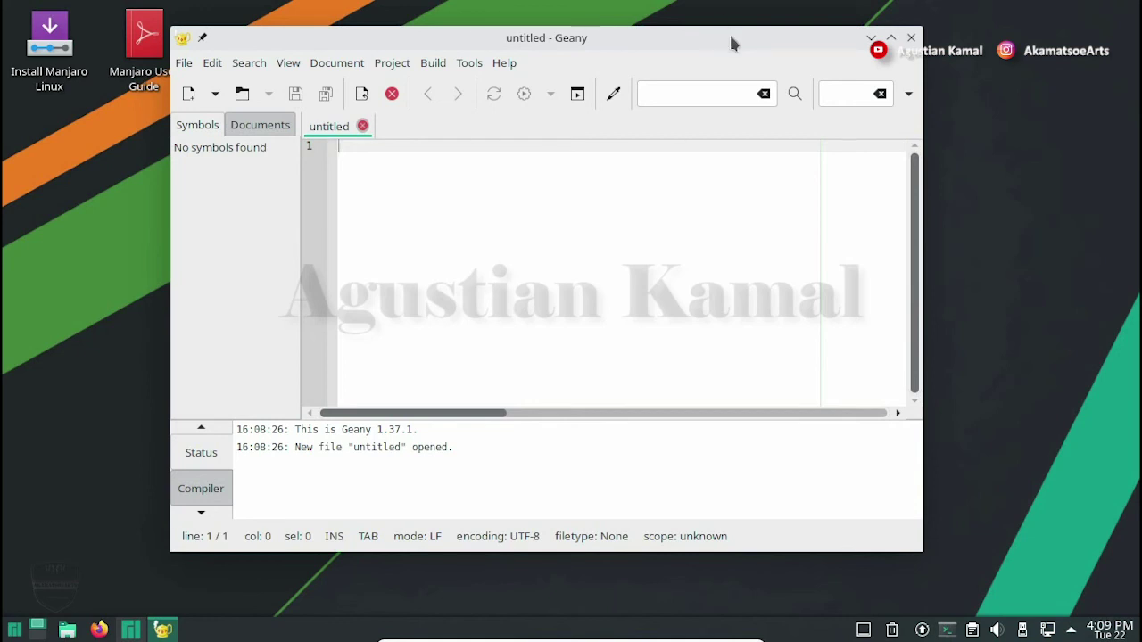
left_click(911, 38)
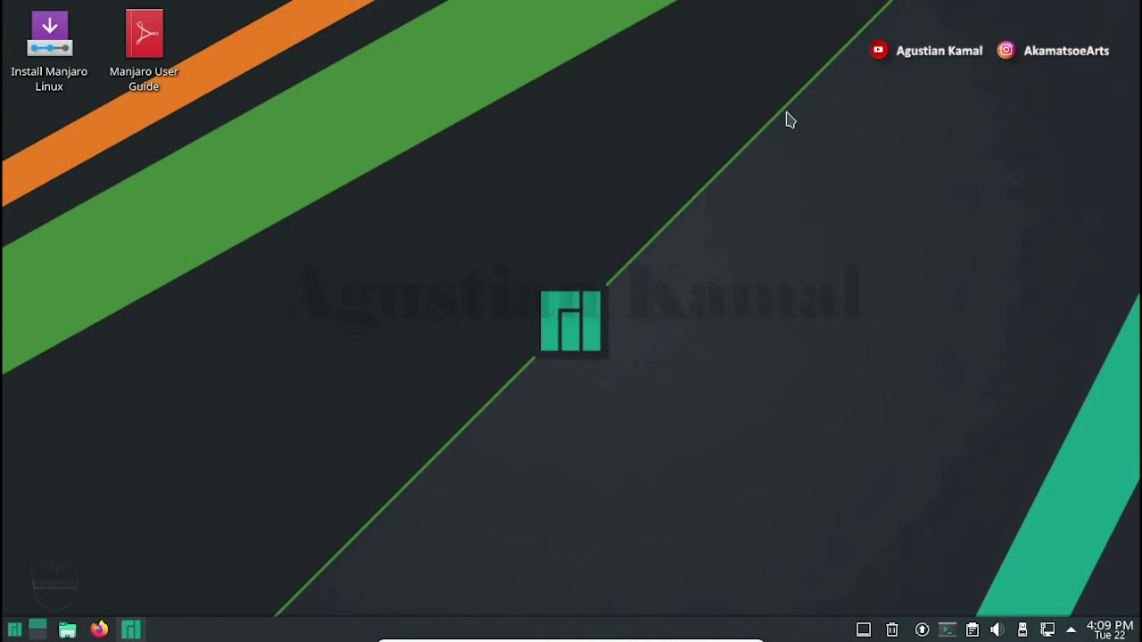
Examine the applications listed under Development, Graphics, Internet, Multimedia, Office and Settings in the application launcher
left_click(15, 630)
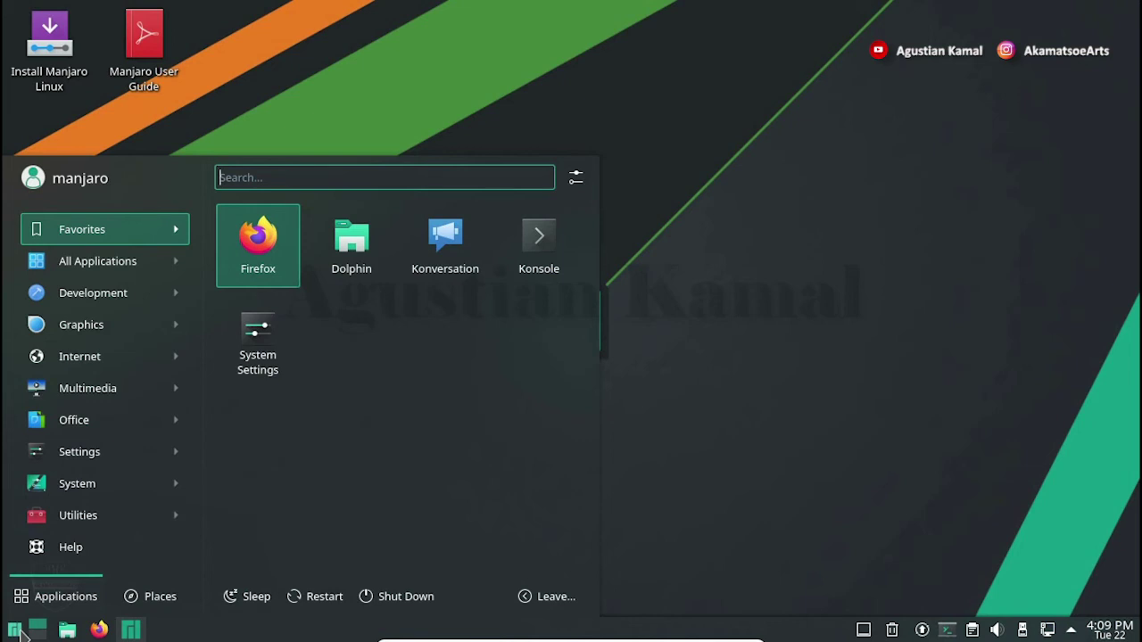
left_click(394, 177)
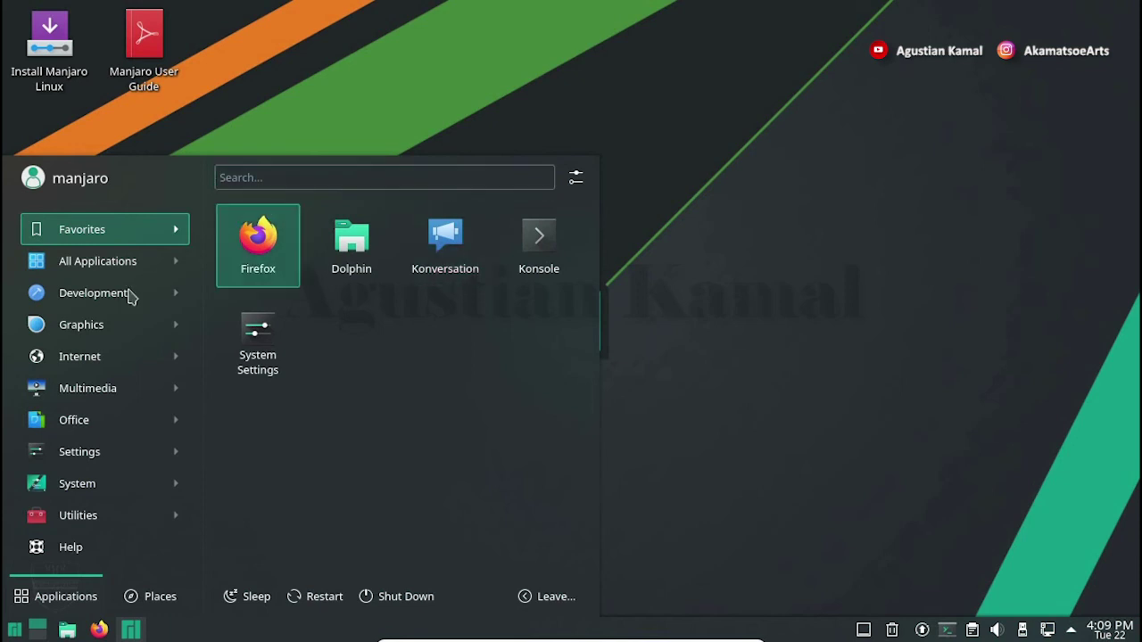
mouse_move(128, 296)
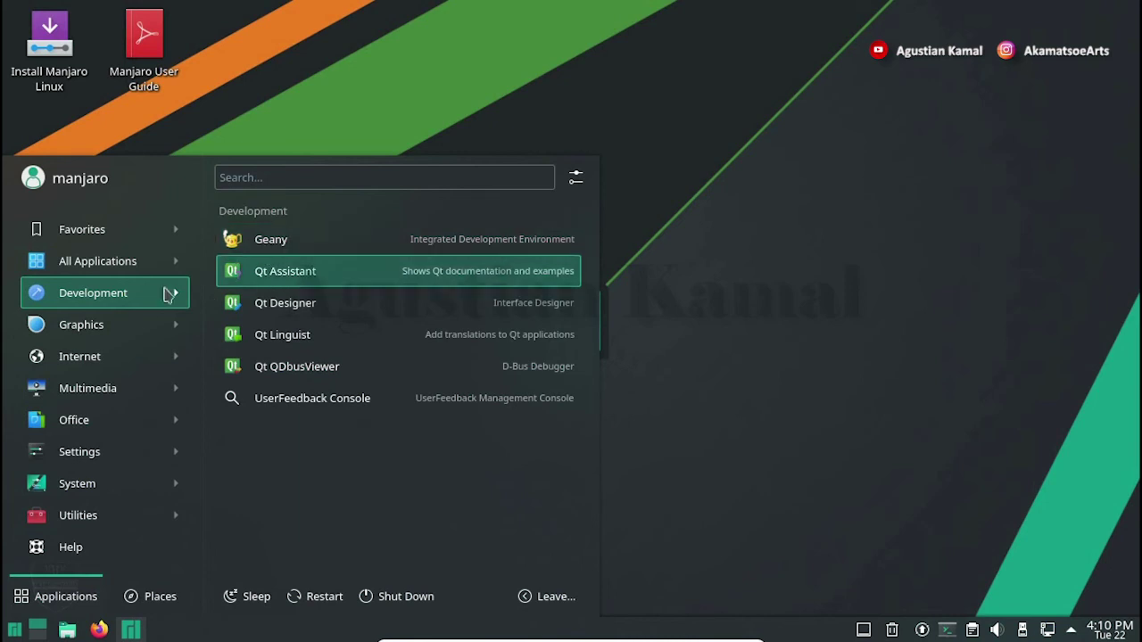
mouse_move(132, 330)
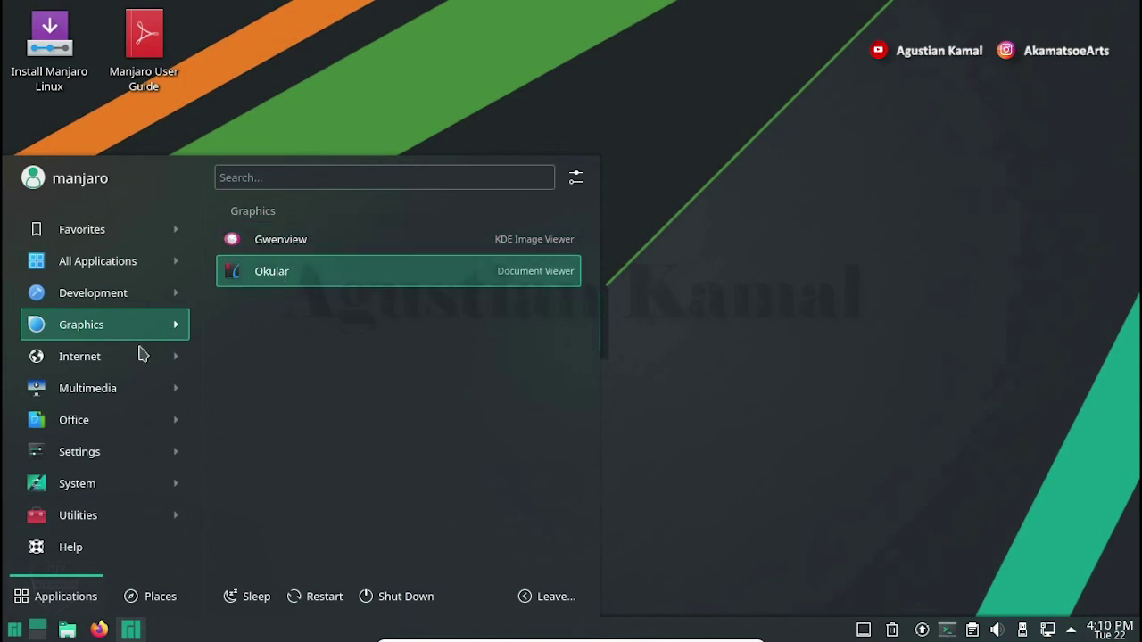
mouse_move(140, 359)
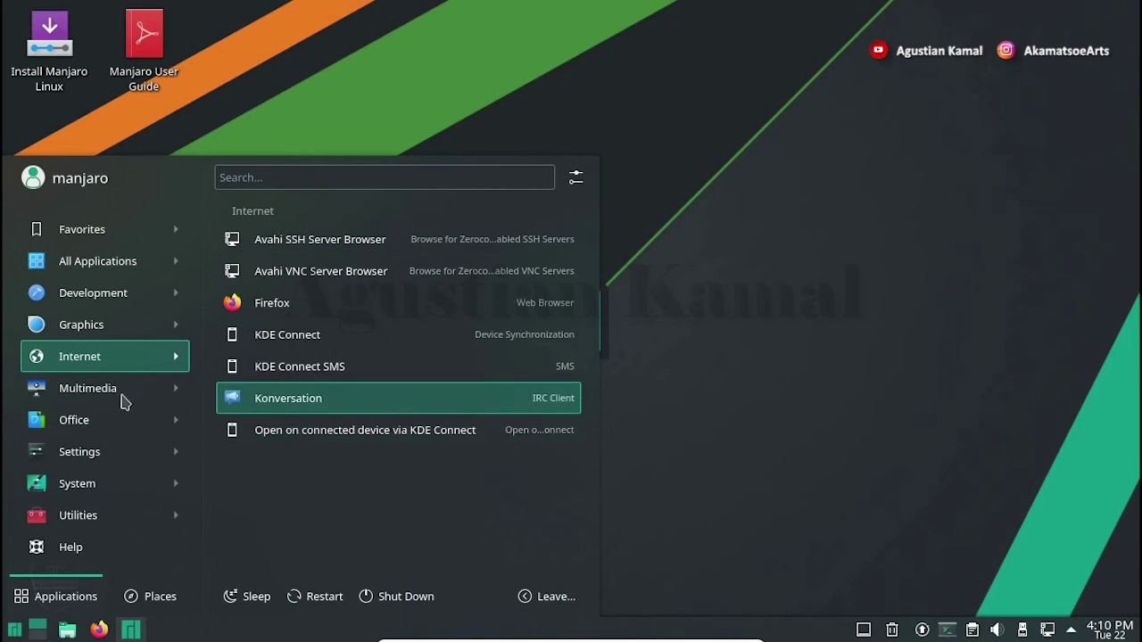
mouse_move(123, 401)
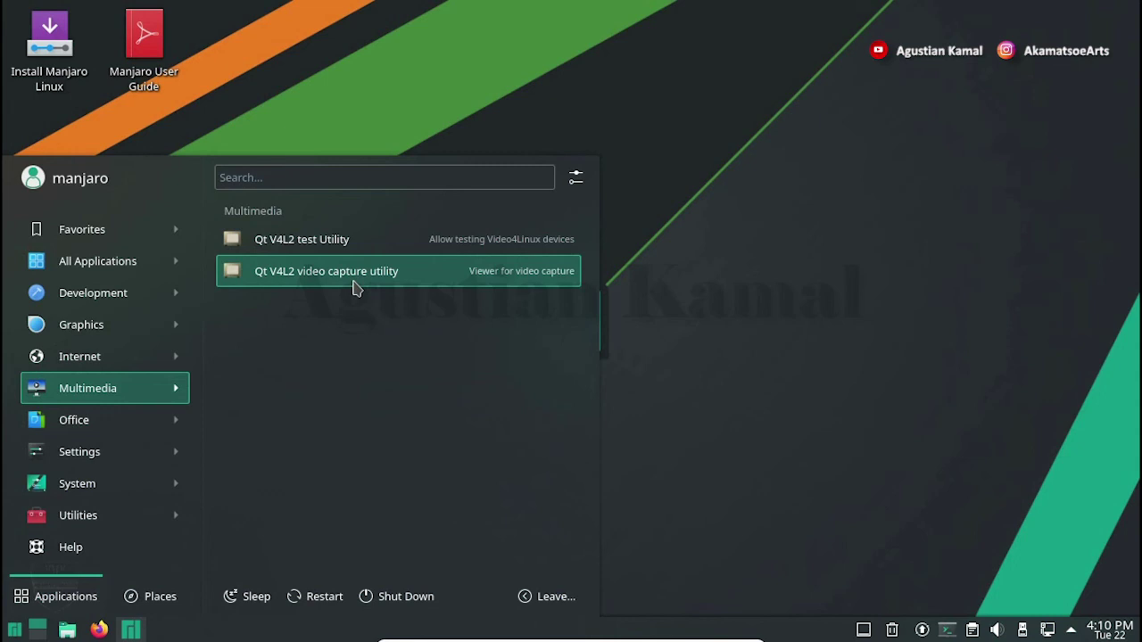
mouse_move(116, 430)
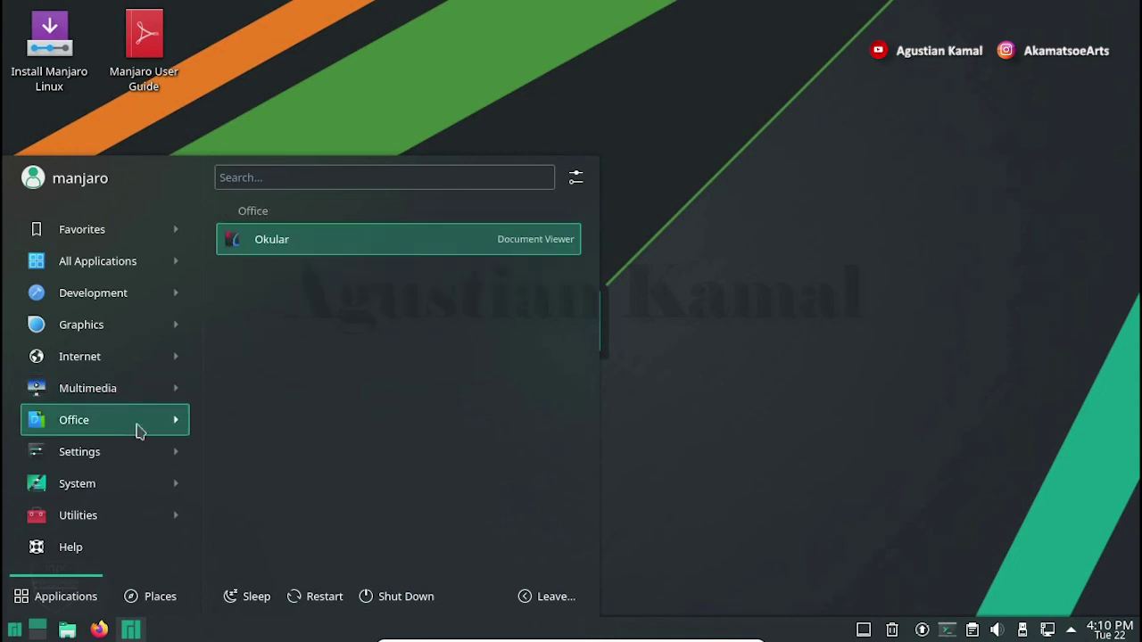
mouse_move(124, 459)
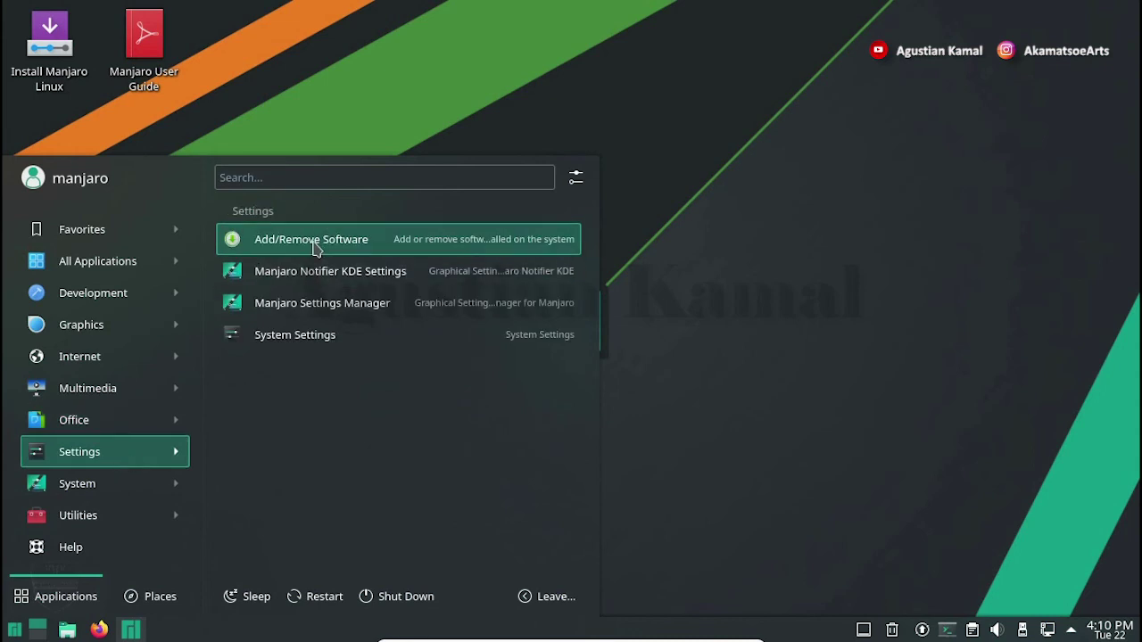
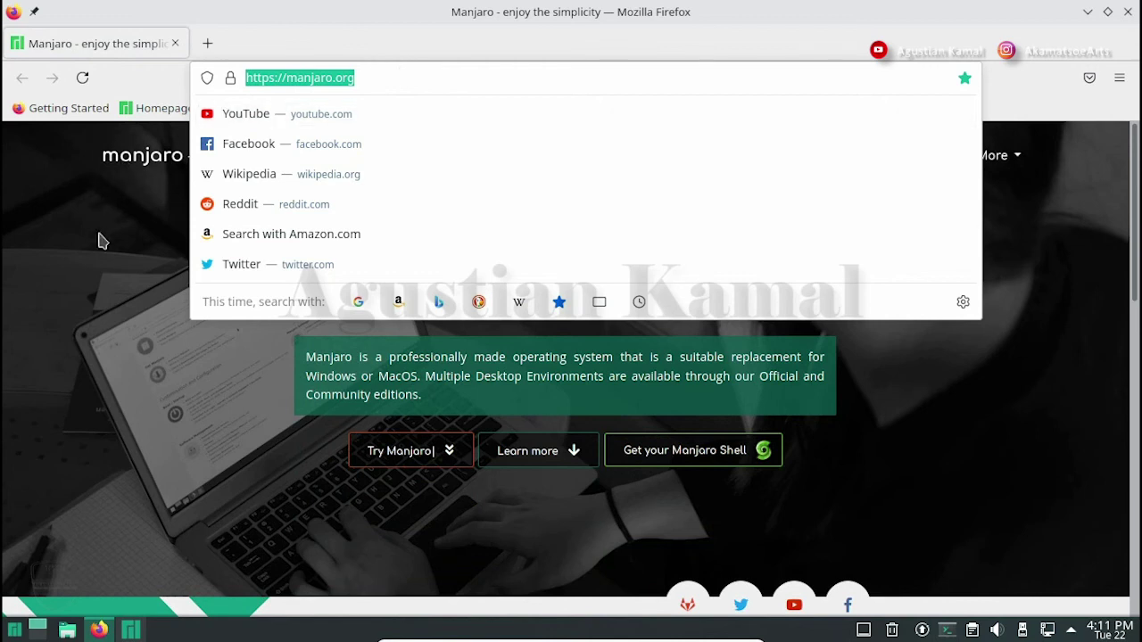
Look through the manjaro.org home page in Firefox down to its footer and return to its beginning
left_click(91, 290)
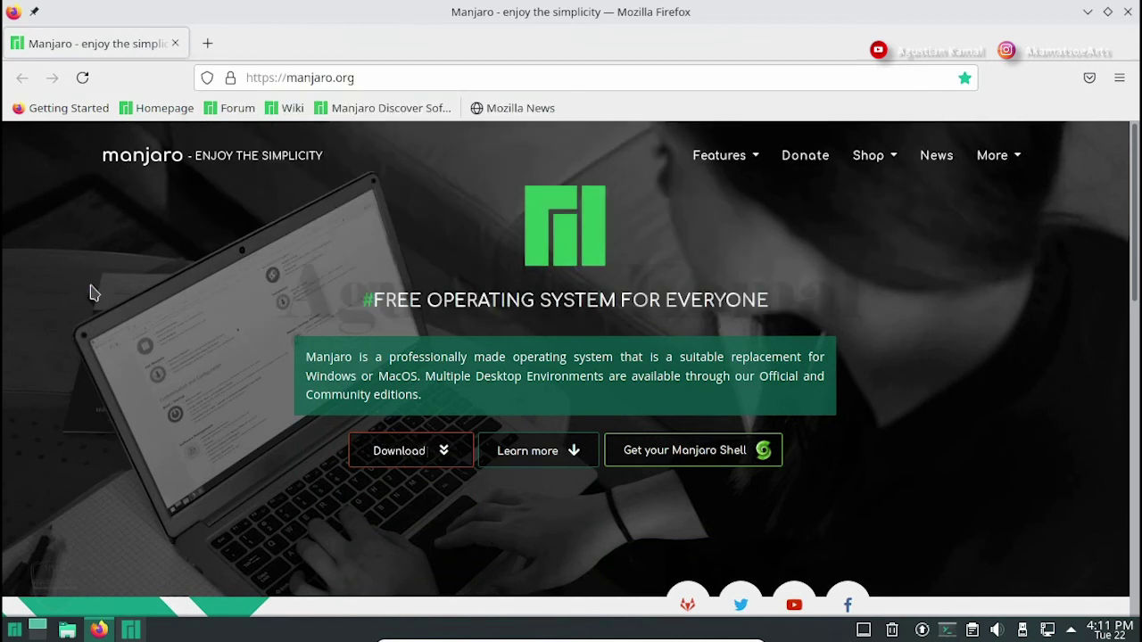
scroll(172, 268, "down", 5)
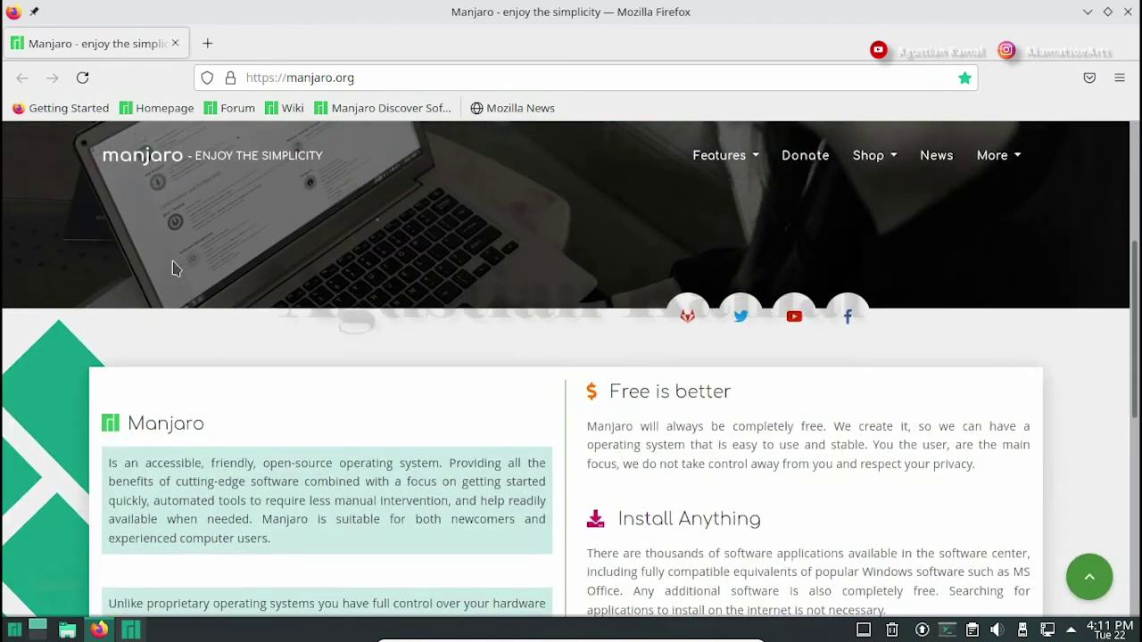
scroll(173, 267, "down", 3)
scroll(172, 261, "down", 3)
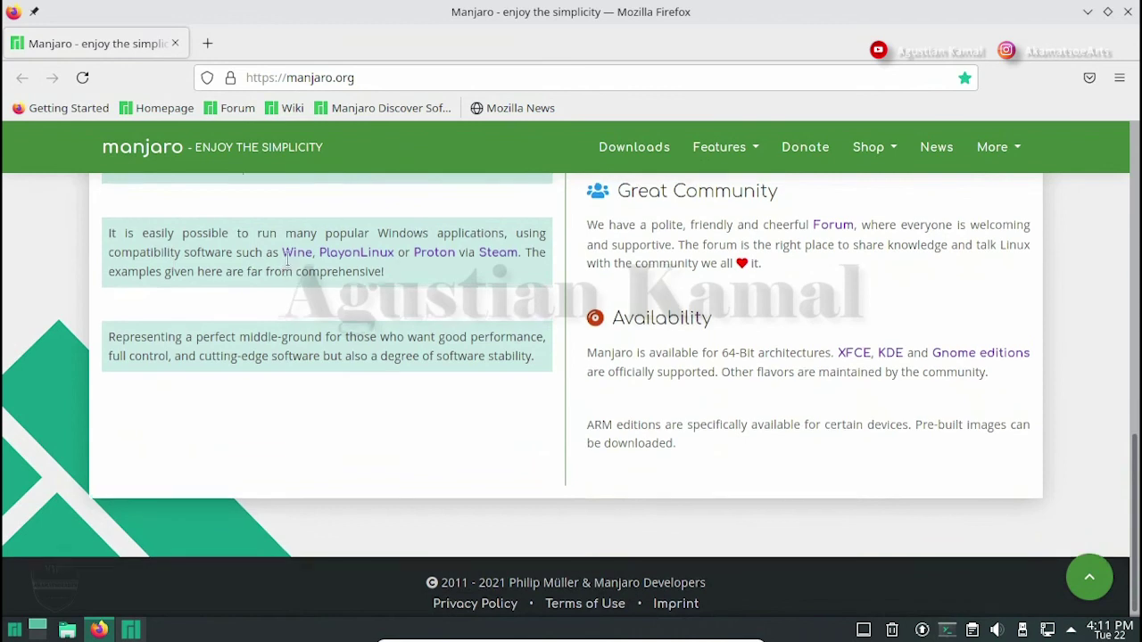
scroll(285, 259, "up", 10)
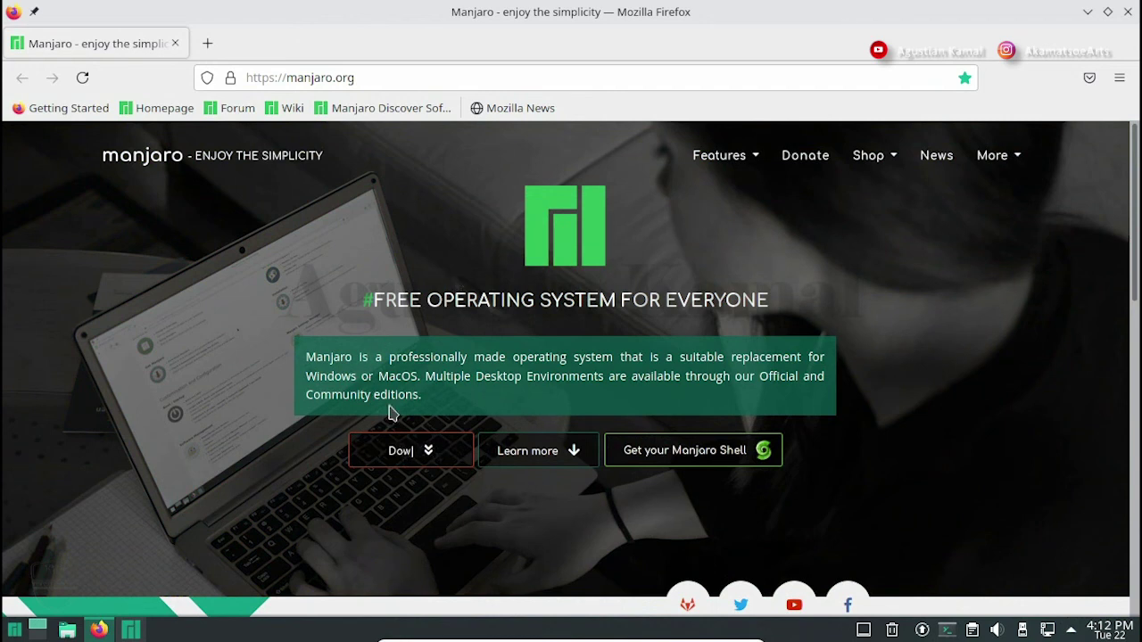
Open the Manjaro downloads page and compare the XFCE, KDE Plasma and GNOME editions, returning to the KDE Plasma section
left_click(412, 454)
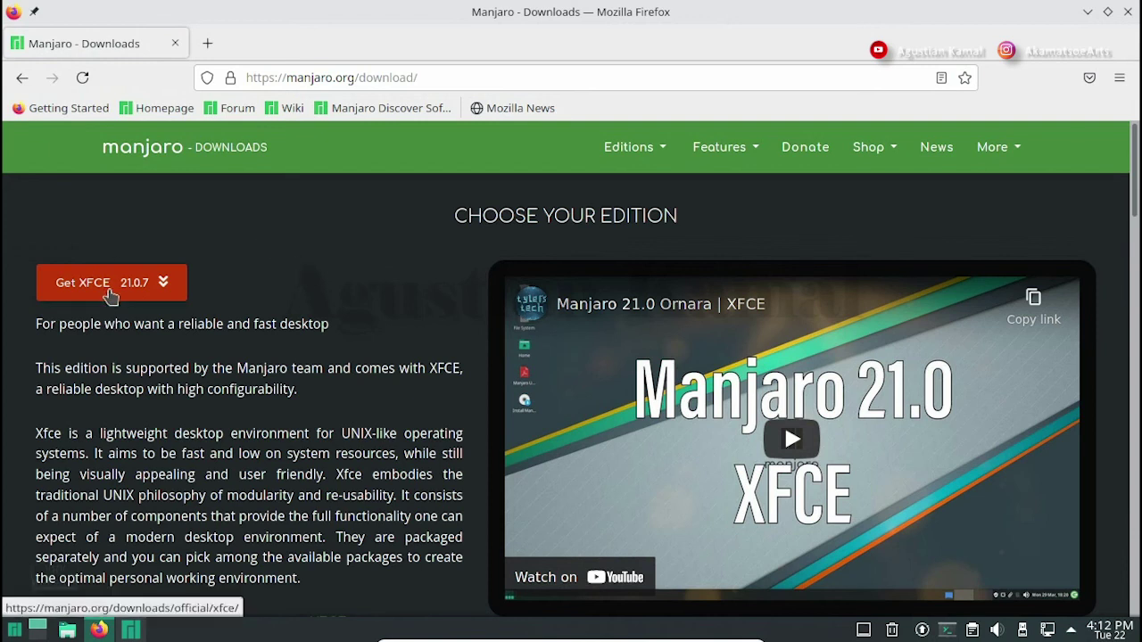
scroll(214, 369, "down", 5)
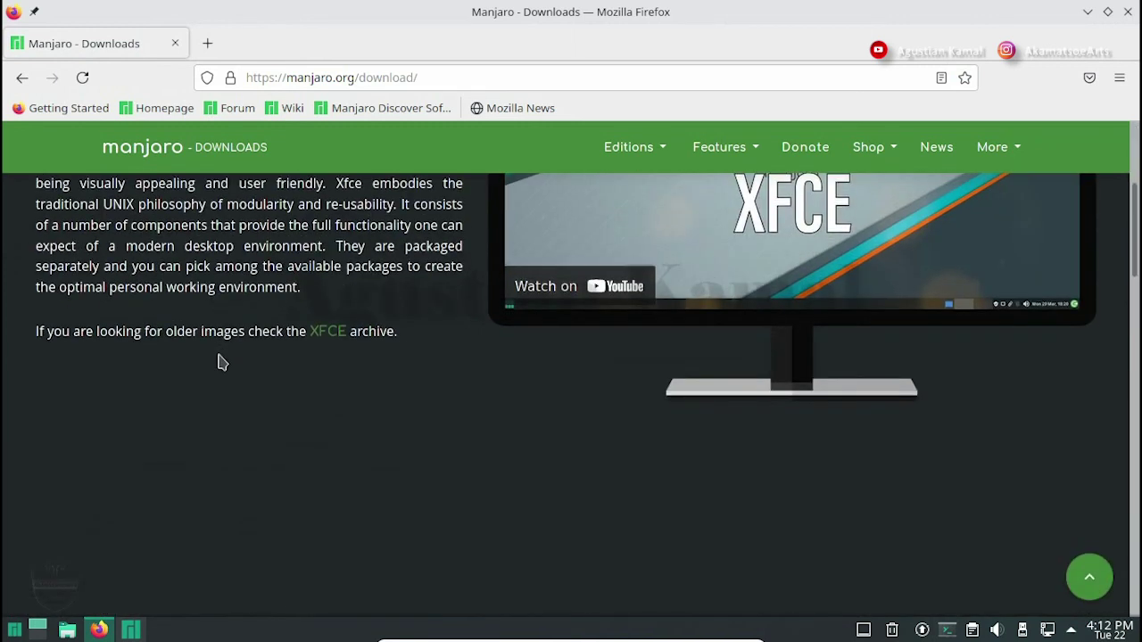
scroll(219, 359, "down", 3)
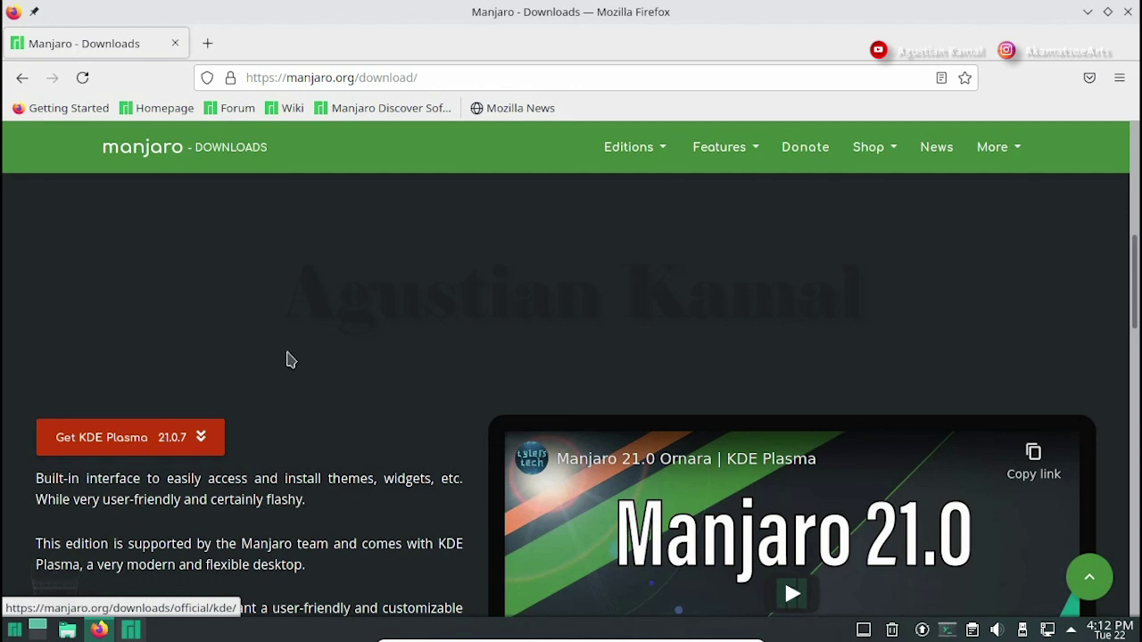
scroll(288, 360, "down", 6)
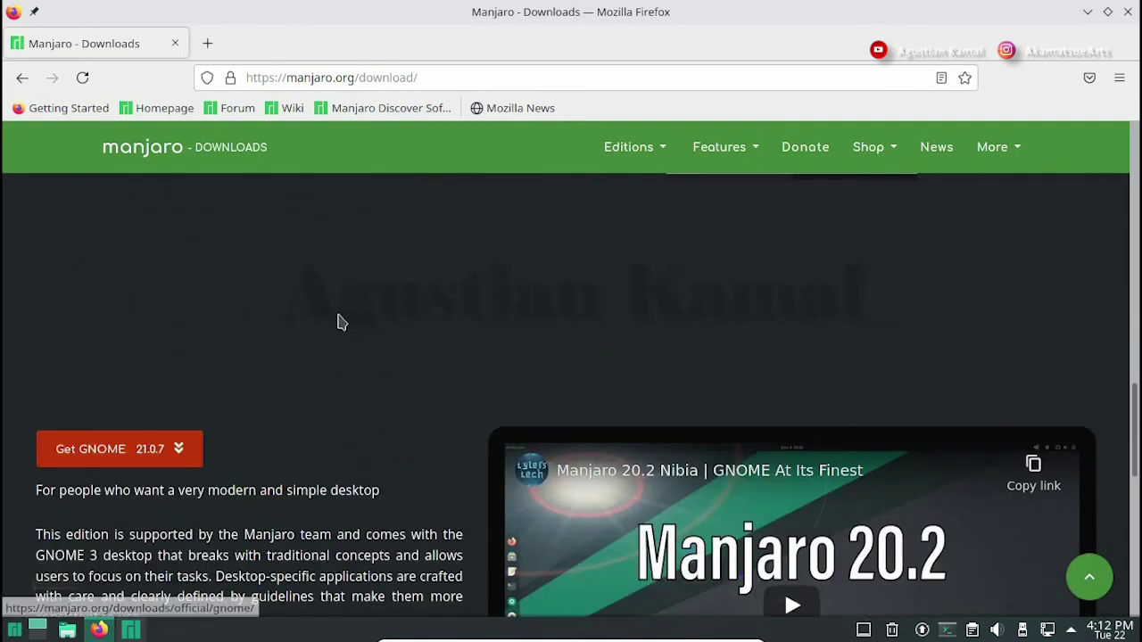
scroll(335, 307, "up", 5)
scroll(336, 305, "up", 2)
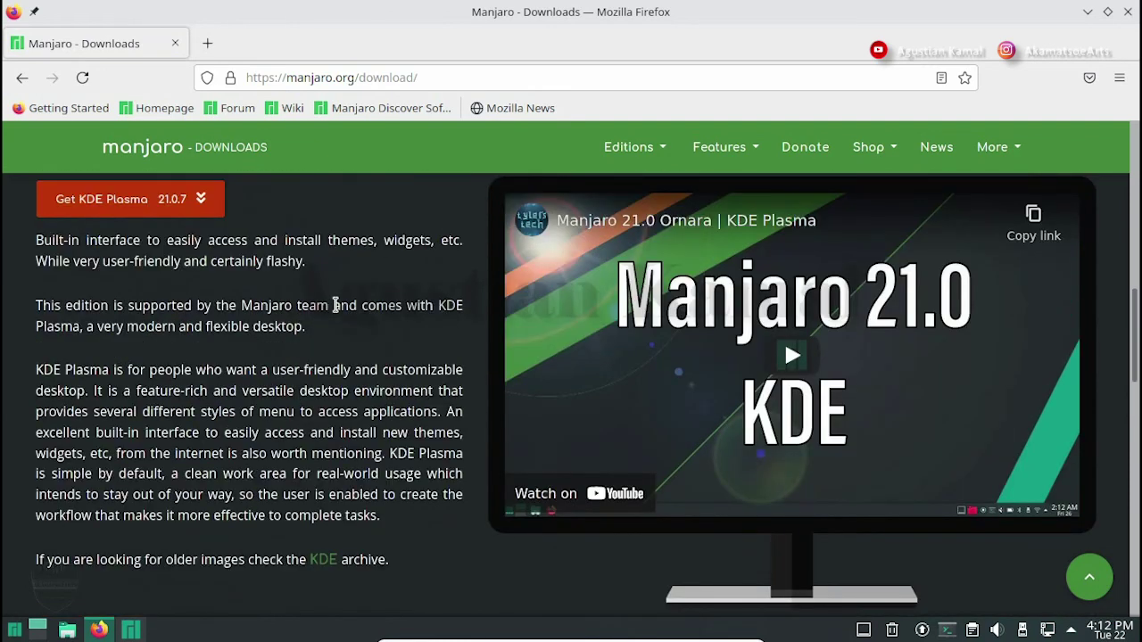
scroll(336, 308, "up", 1)
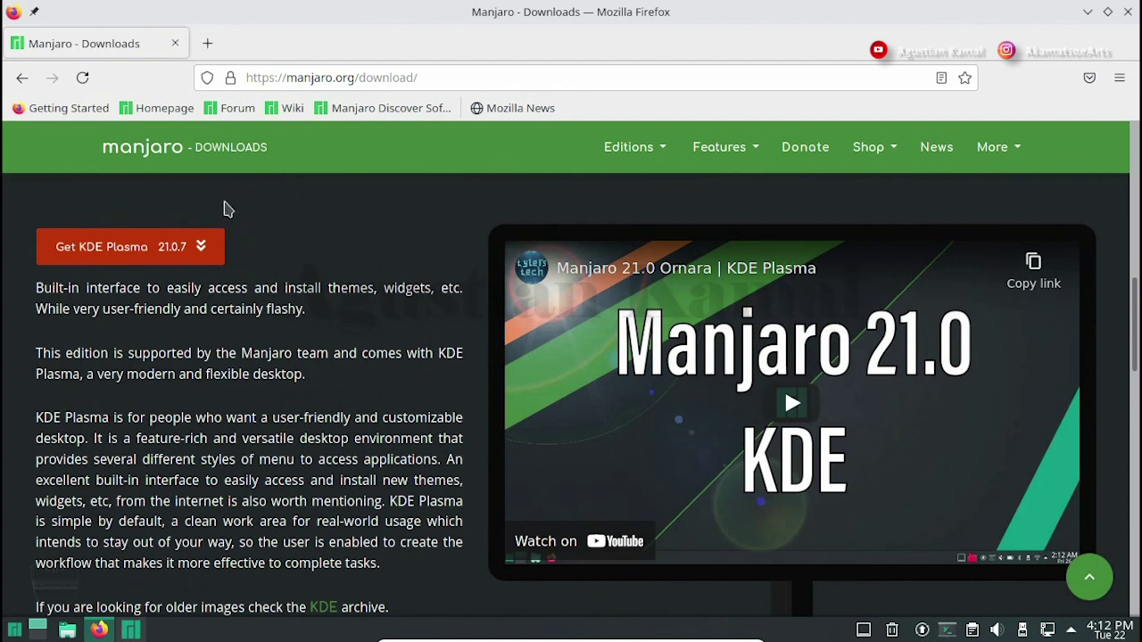
Open the KDE Plasma 21.0.7 download page and review its full 64 bit and Minimal download options
left_click(127, 253)
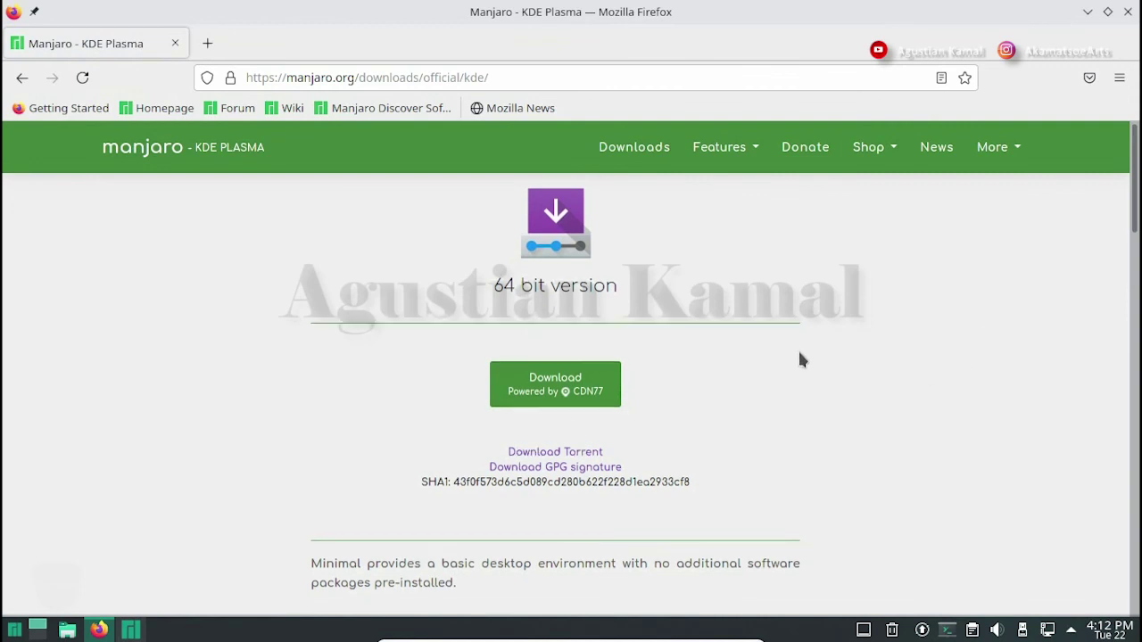
scroll(800, 359, "down", 3)
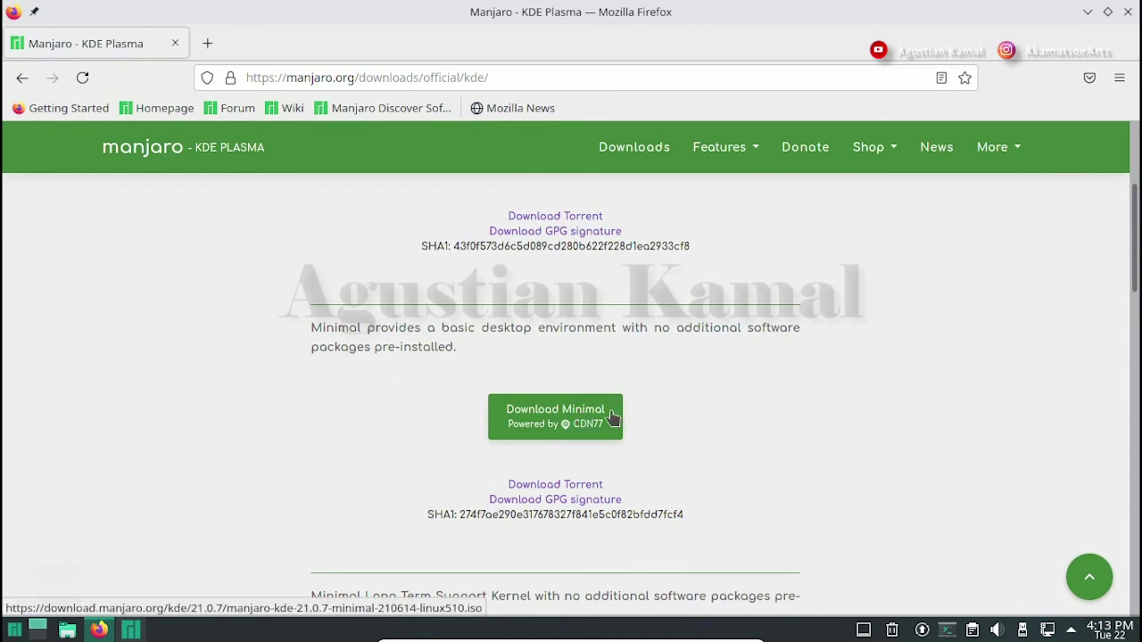
scroll(612, 416, "up", 3)
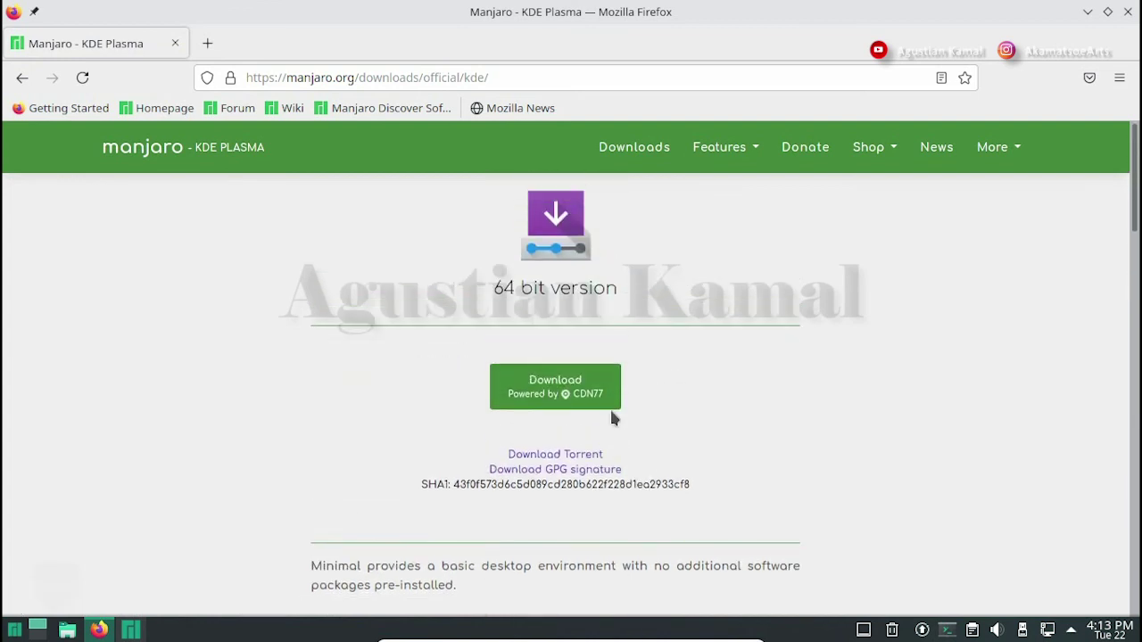
scroll(655, 406, "down", 3)
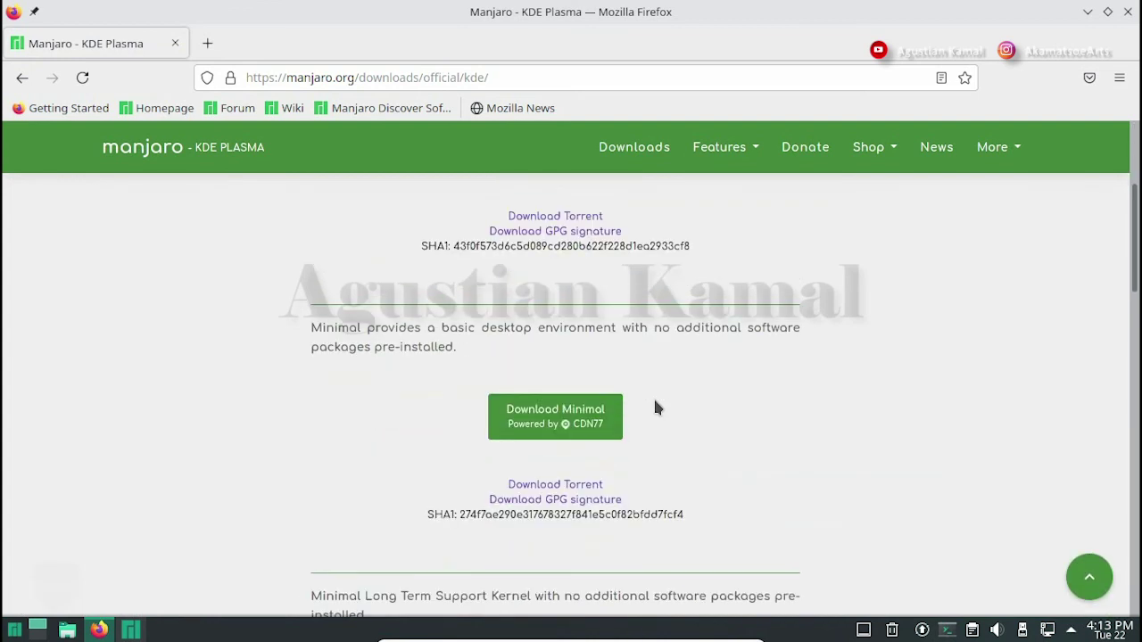
scroll(655, 407, "down", 1)
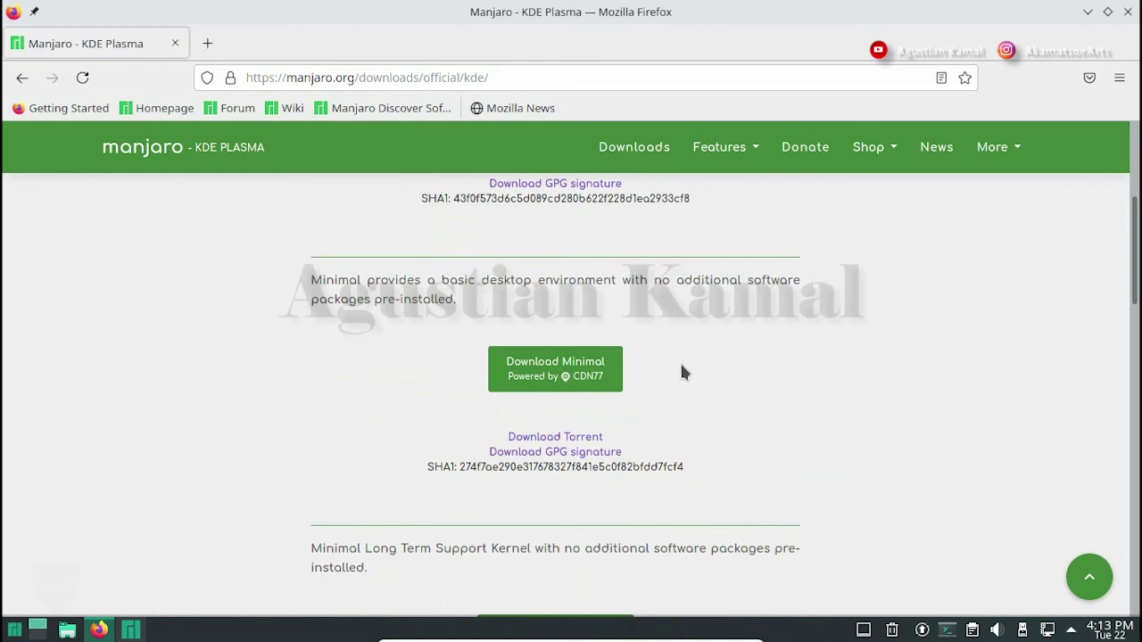
scroll(679, 372, "up", 4)
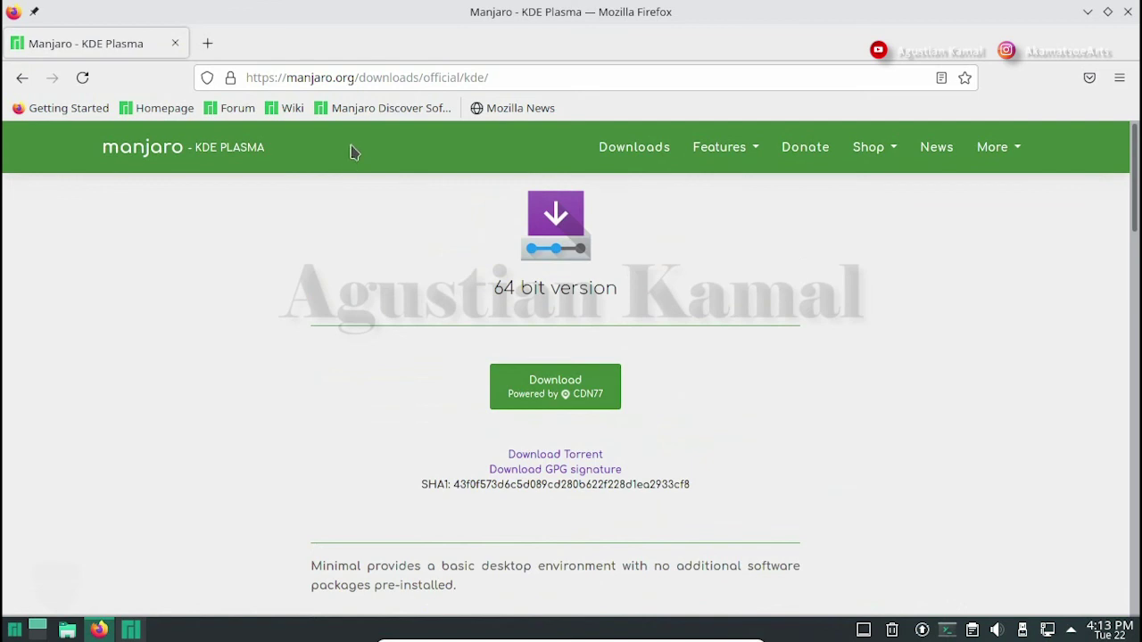
Return to the KDE Plasma section of the downloads overview and minimize the Firefox window
left_click(23, 79)
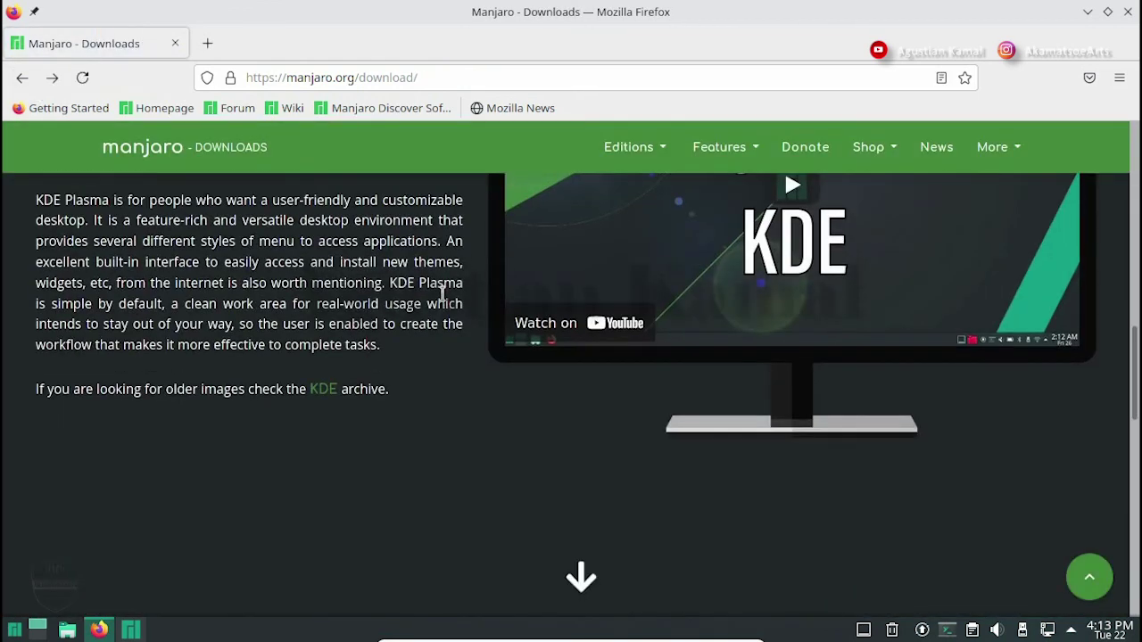
scroll(442, 294, "up", 3)
scroll(437, 289, "up", 1)
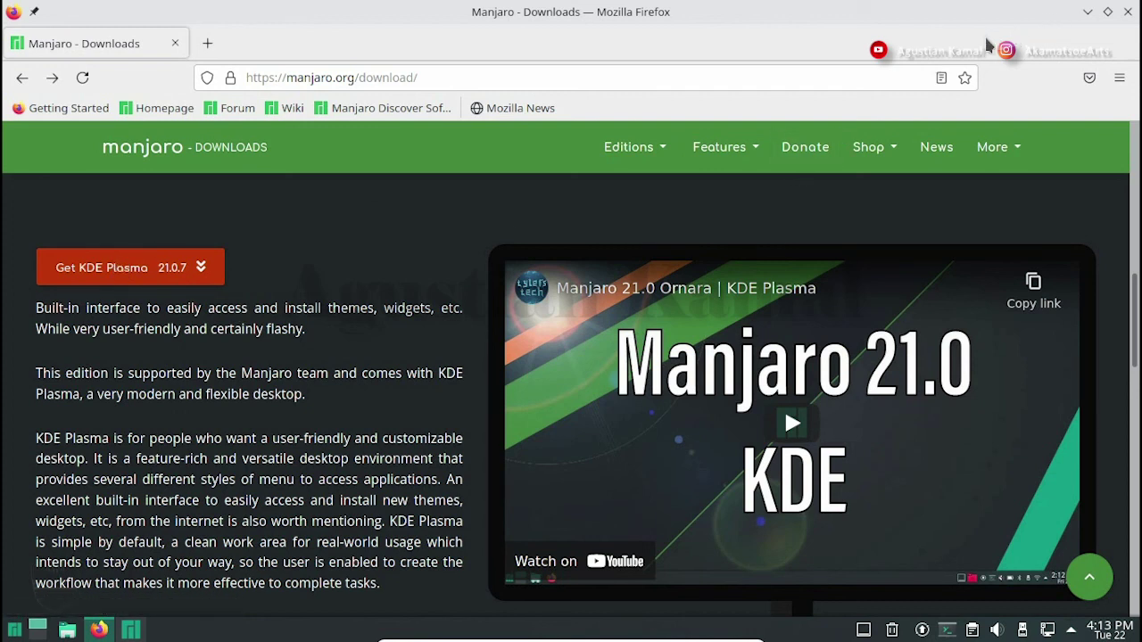
left_click(1092, 16)
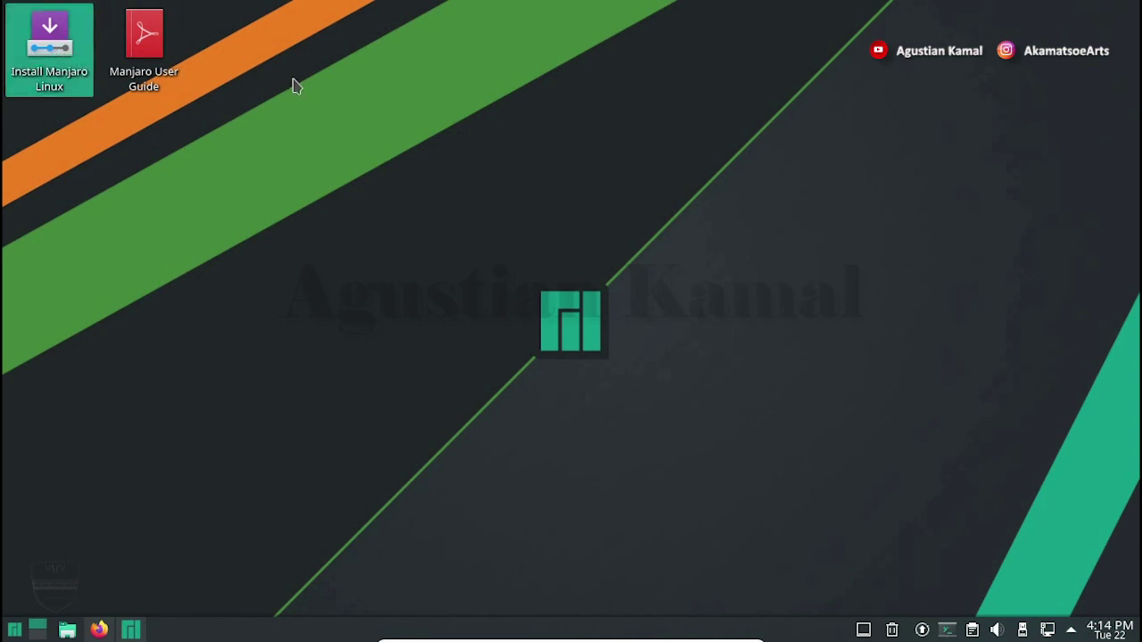
Launch the Manjaro Linux installer from the desktop, view its About information, and reposition the installer window towards the upper right
left_click(52, 39)
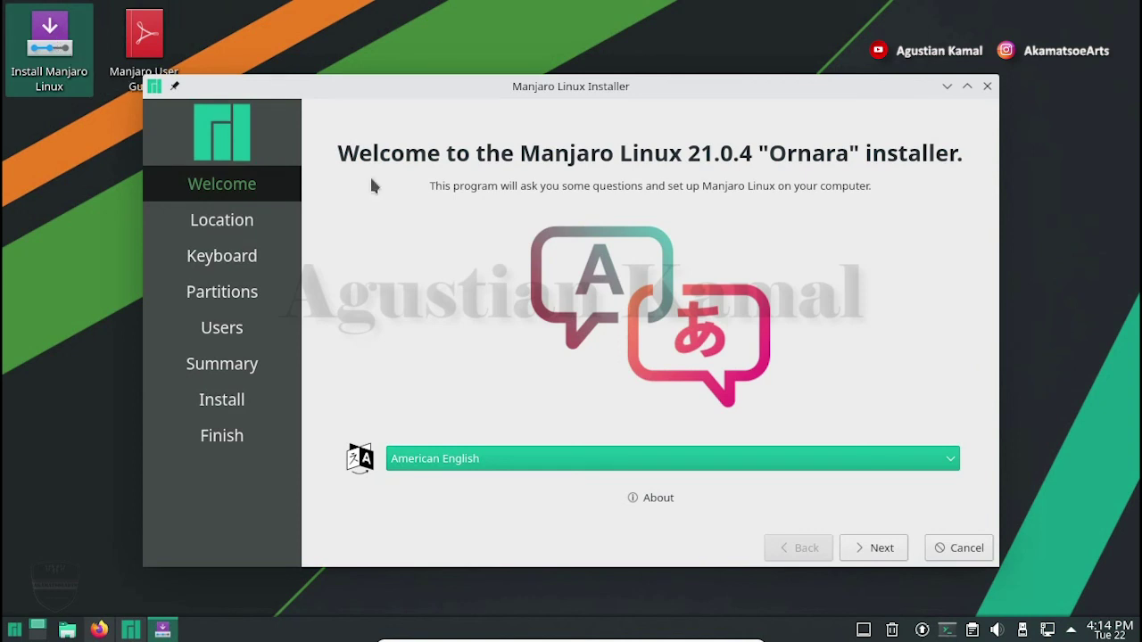
left_click(648, 500)
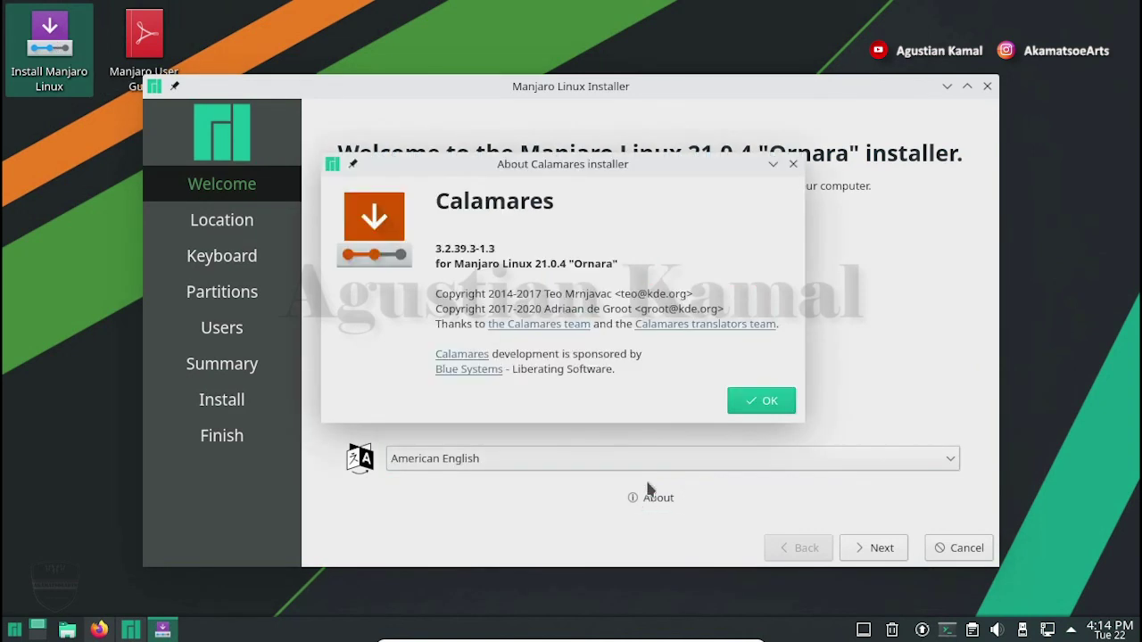
left_click_drag(568, 210, 435, 204)
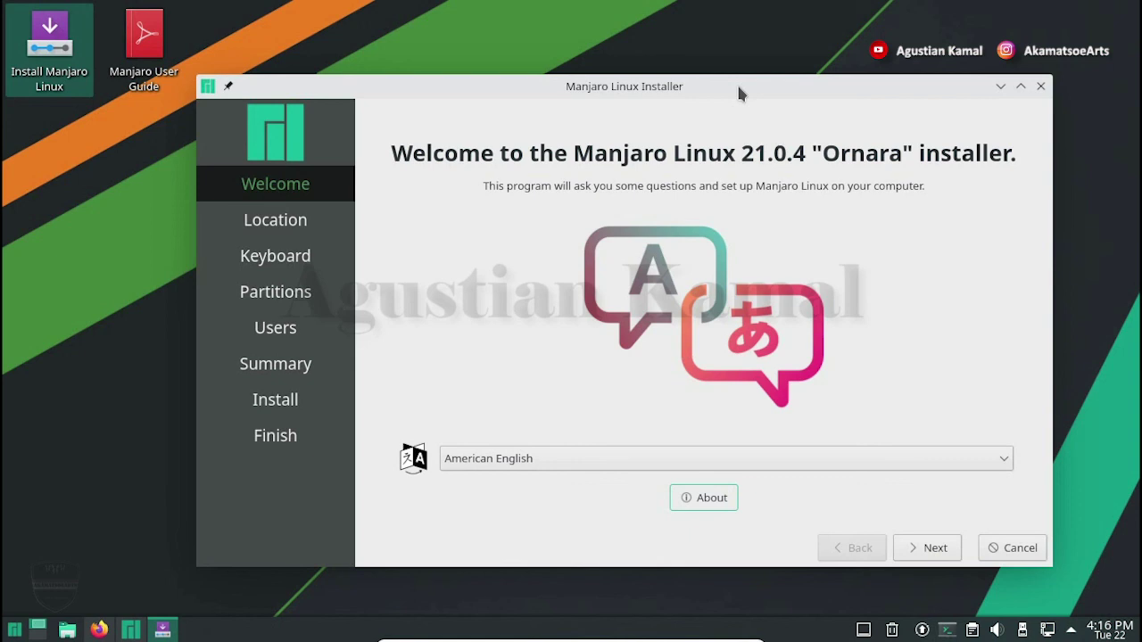
left_click_drag(739, 89, 835, 64)
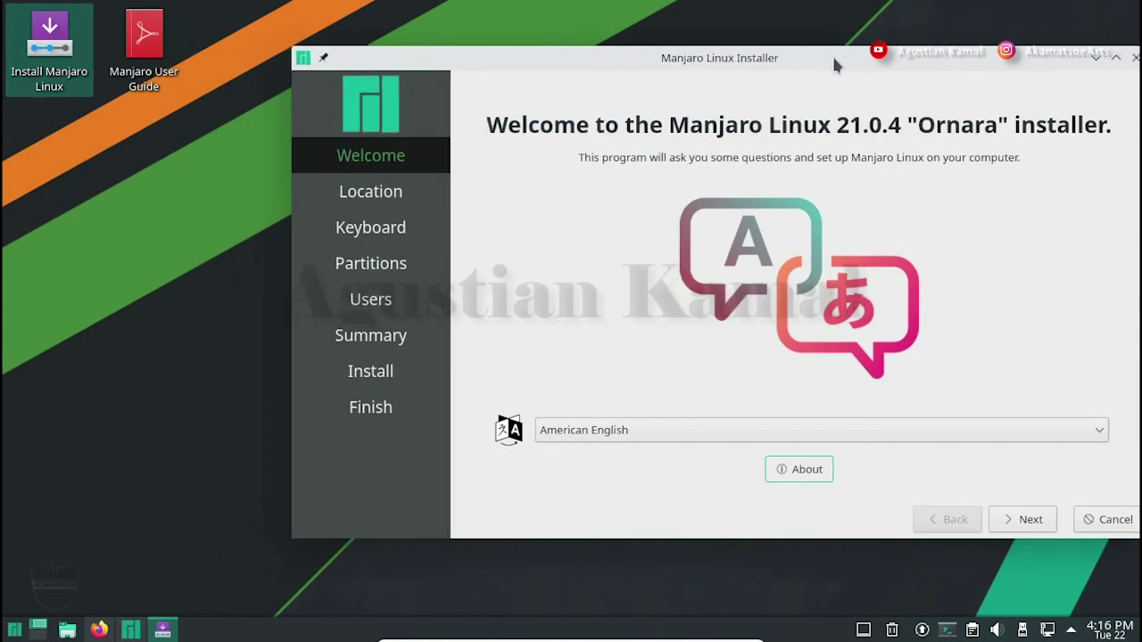